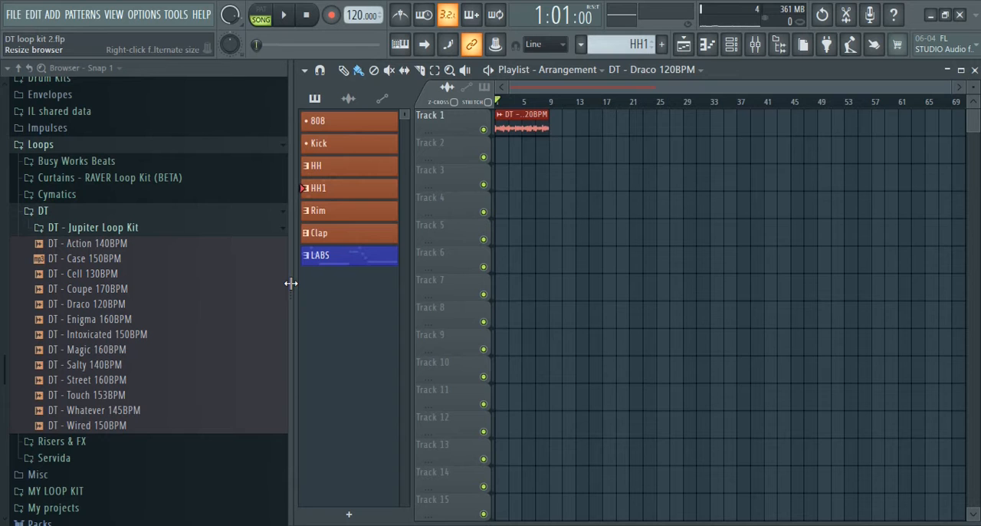
Collapse the browser completely so the playlist fills the window
{"action": "left_click_drag", "start_coordinate": [291, 283], "coordinate": [258, 282]}
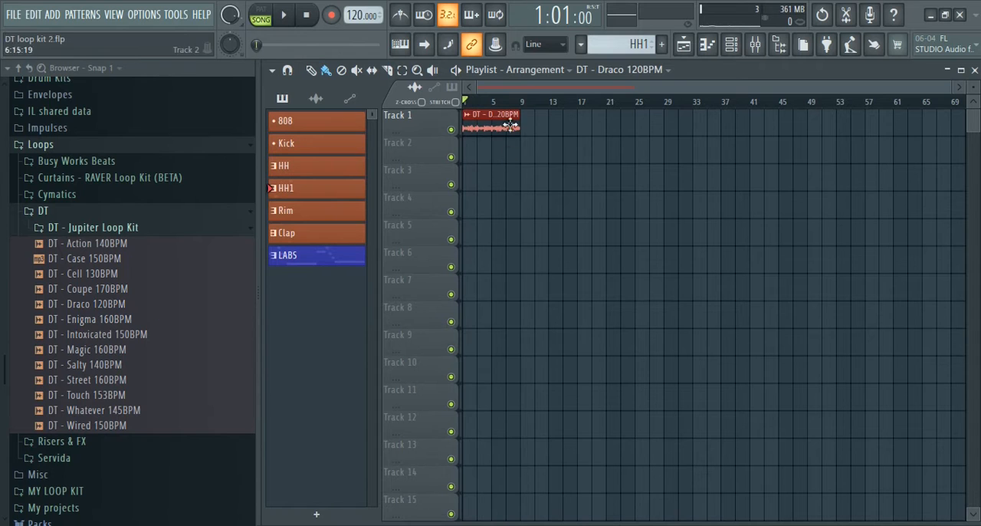
{"action": "scroll", "coordinate": [528, 104], "scroll_direction": "up", "scroll_amount": 5}
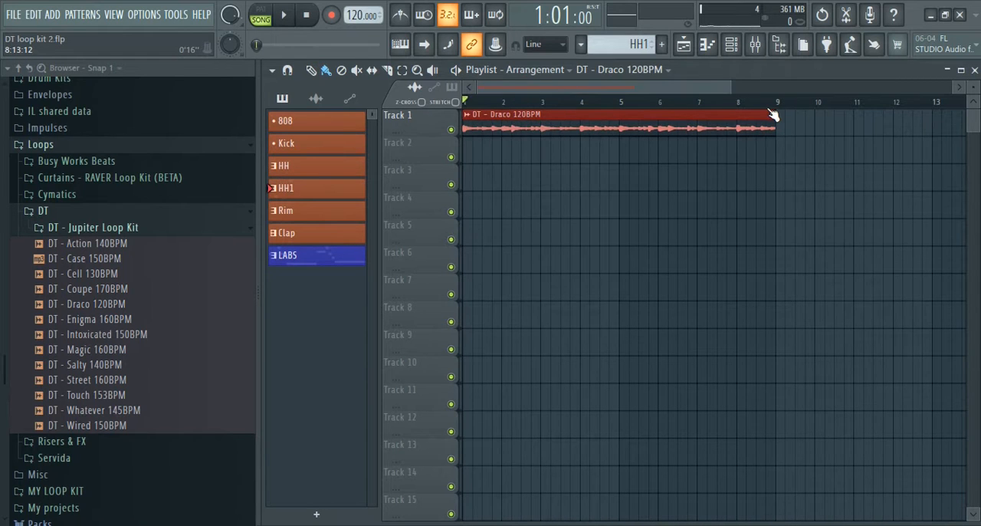
{"action": "scroll", "coordinate": [772, 104], "scroll_direction": "down", "scroll_amount": 3}
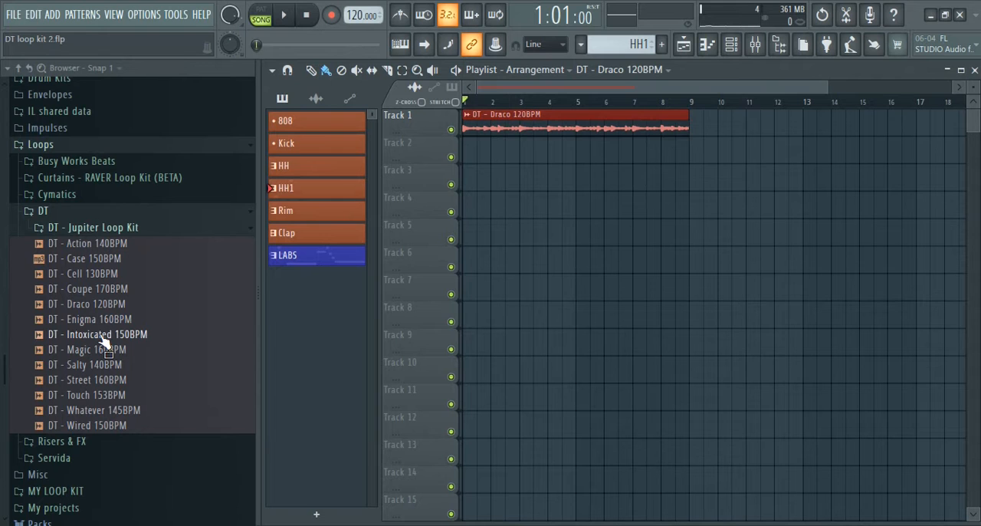
{"action": "left_click_drag", "start_coordinate": [256, 288], "coordinate": [4, 321]}
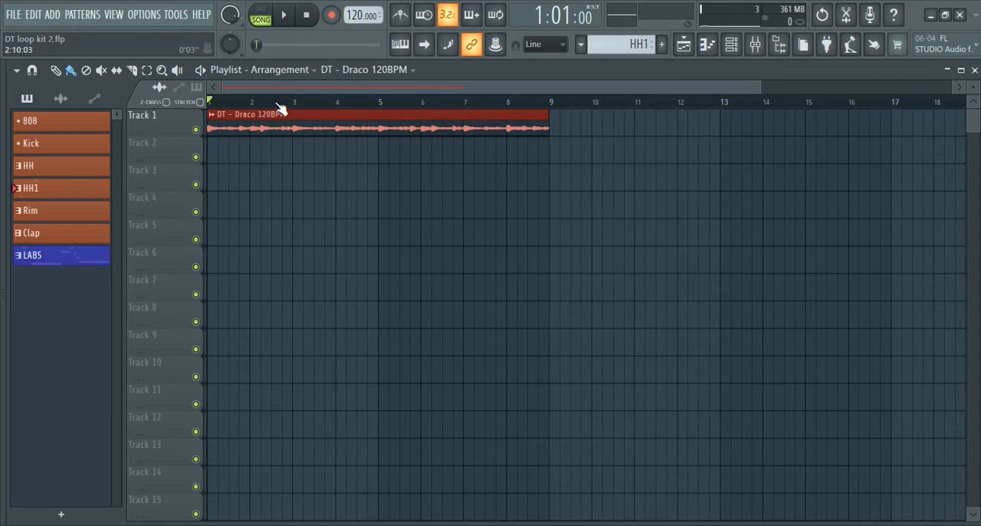
Play back the DT - Draco 120BPM loop on Track 1
{"action": "scroll", "coordinate": [279, 106], "scroll_direction": "down", "scroll_amount": 2}
{"action": "key", "text": "space"}
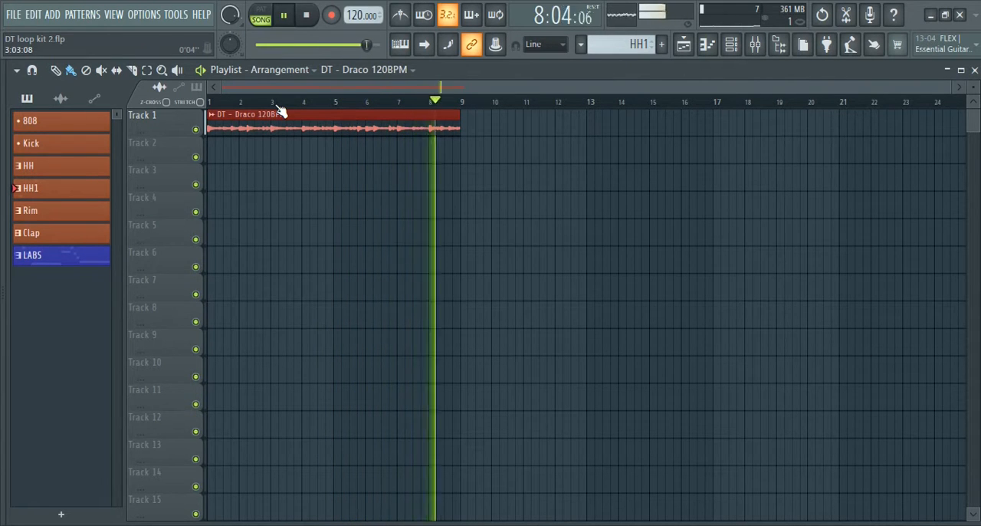
{"action": "key", "text": "space"}
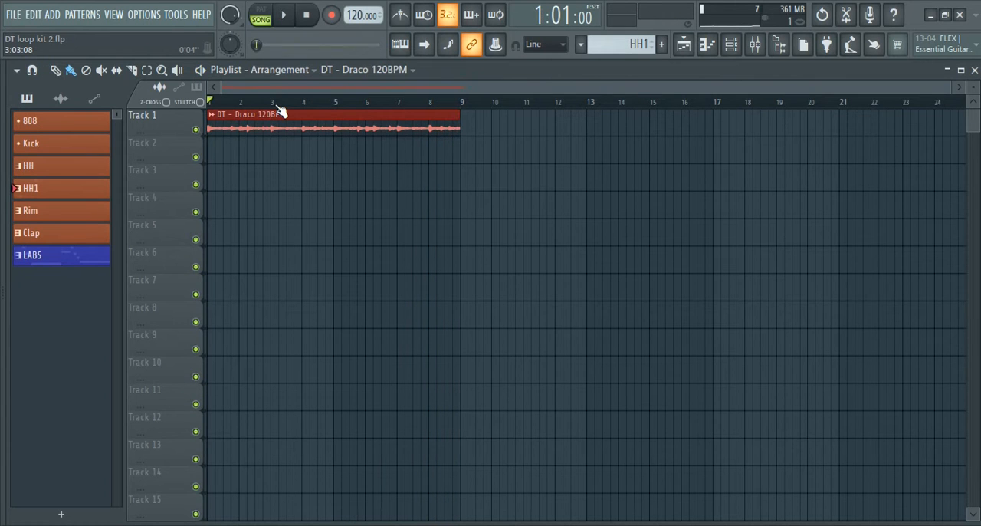
{"action": "left_click", "coordinate": [582, 45]}
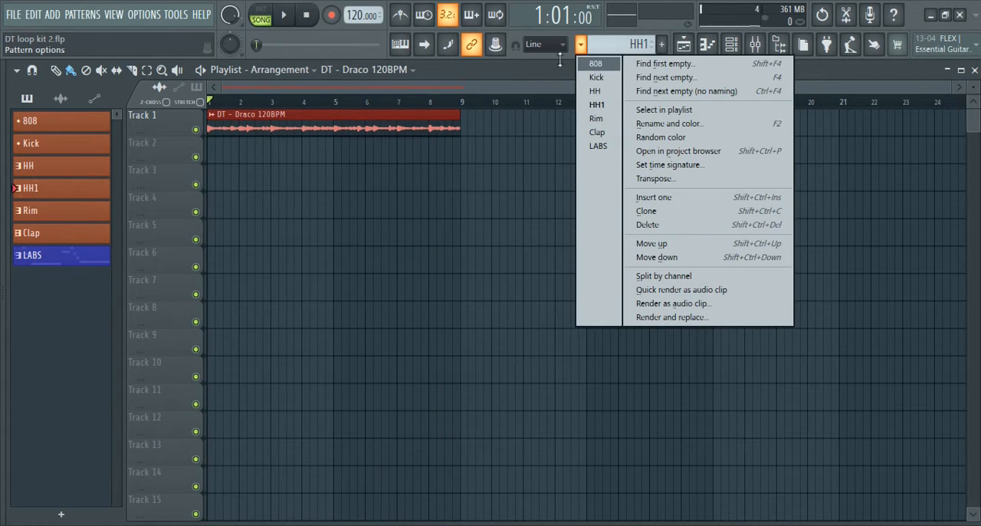
{"action": "left_click", "coordinate": [560, 60]}
{"action": "scroll", "coordinate": [619, 45], "scroll_direction": "down", "scroll_amount": 1}
{"action": "scroll", "coordinate": [618, 44], "scroll_direction": "up", "scroll_amount": 4}
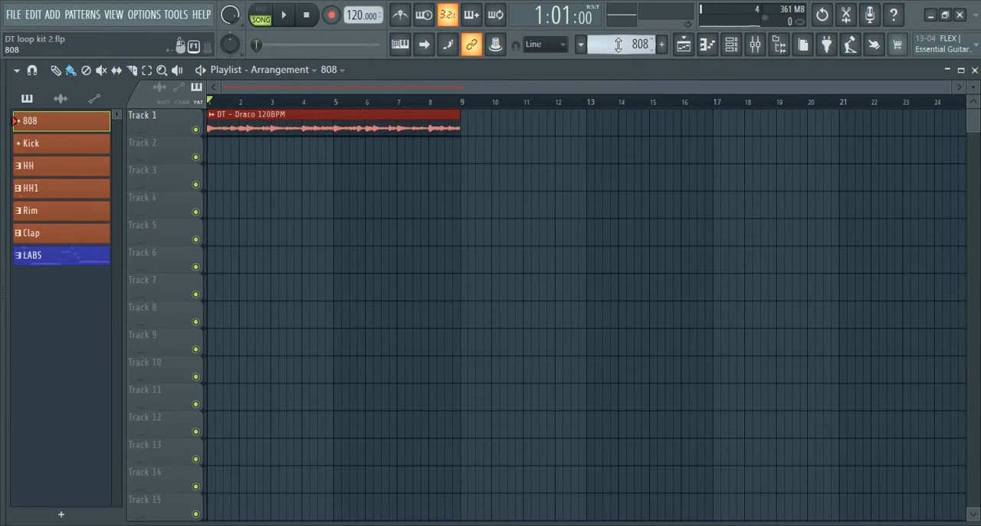
{"action": "scroll", "coordinate": [618, 45], "scroll_direction": "down", "scroll_amount": 7}
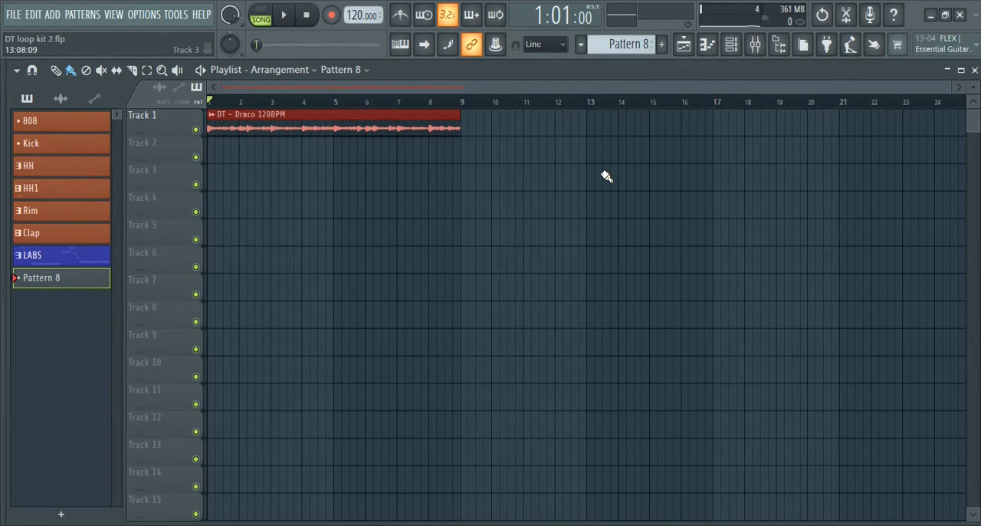
Delete the 808, Kick, HH, HH1, Rim and Clap patterns, keeping only the LABS pattern
{"action": "left_click", "coordinate": [74, 260]}
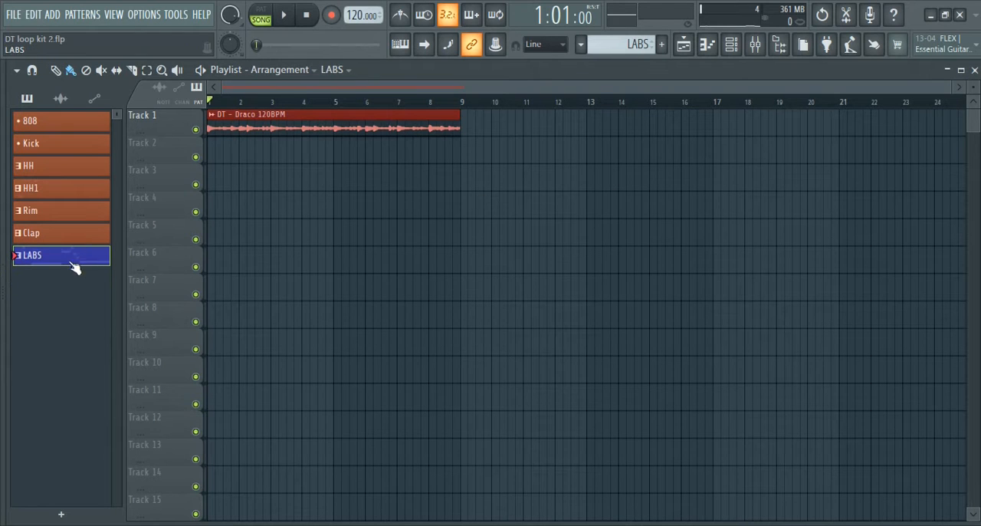
{"action": "left_click", "coordinate": [94, 232]}
{"action": "left_click", "coordinate": [89, 131]}
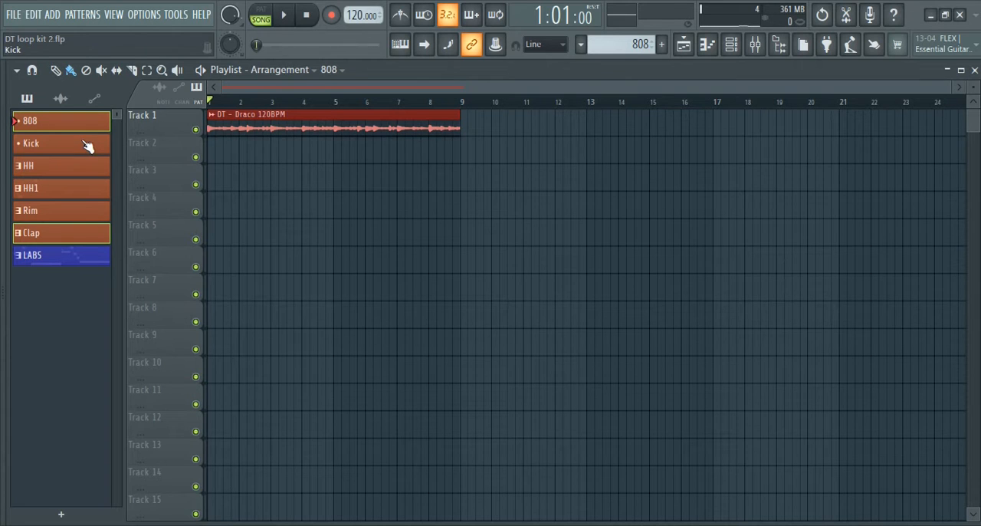
{"action": "left_click", "coordinate": [75, 240]}
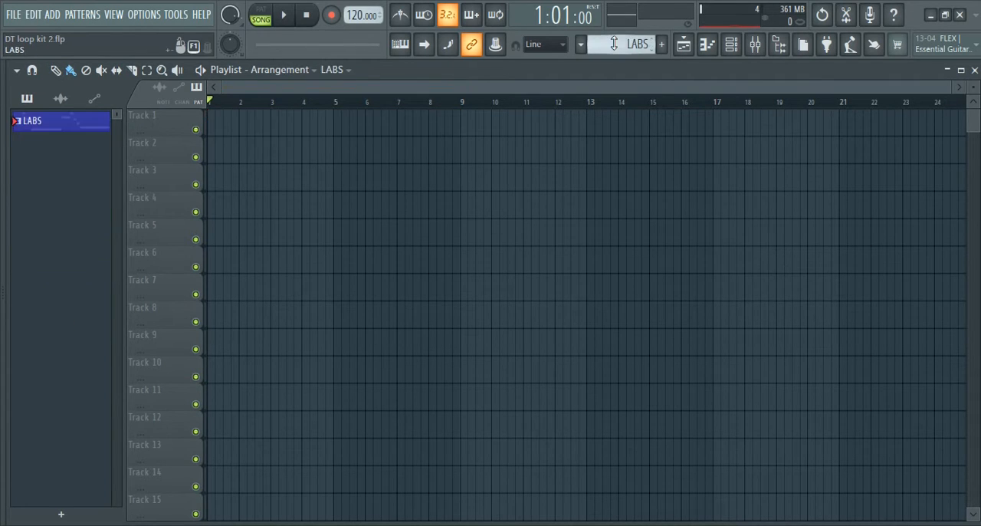
Add an empty Pattern 2 and place the DT - Draco 120BPM audio clip at bar 1 of Track 1
{"action": "left_click", "coordinate": [618, 44]}
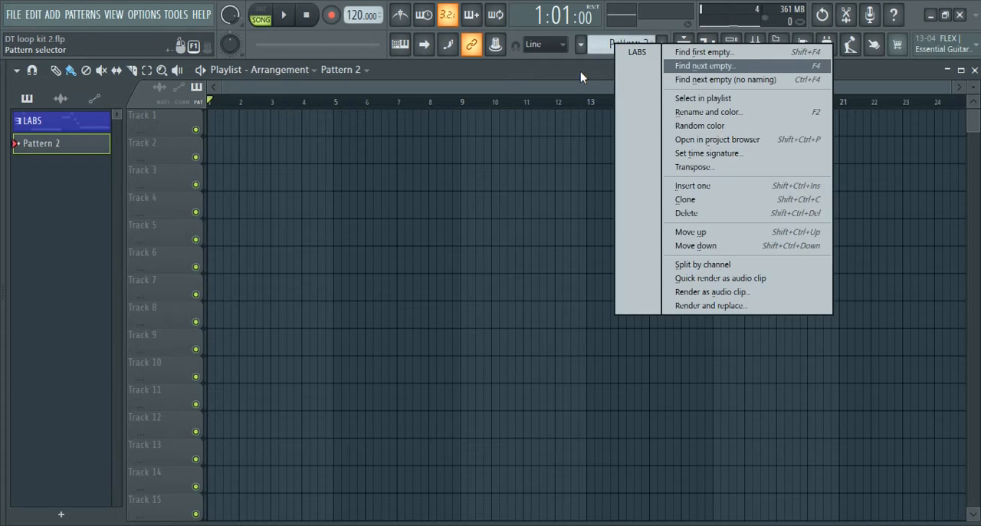
{"action": "left_click", "coordinate": [580, 71]}
{"action": "left_click", "coordinate": [61, 98]}
{"action": "left_click_drag", "start_coordinate": [50, 124], "coordinate": [209, 126]}
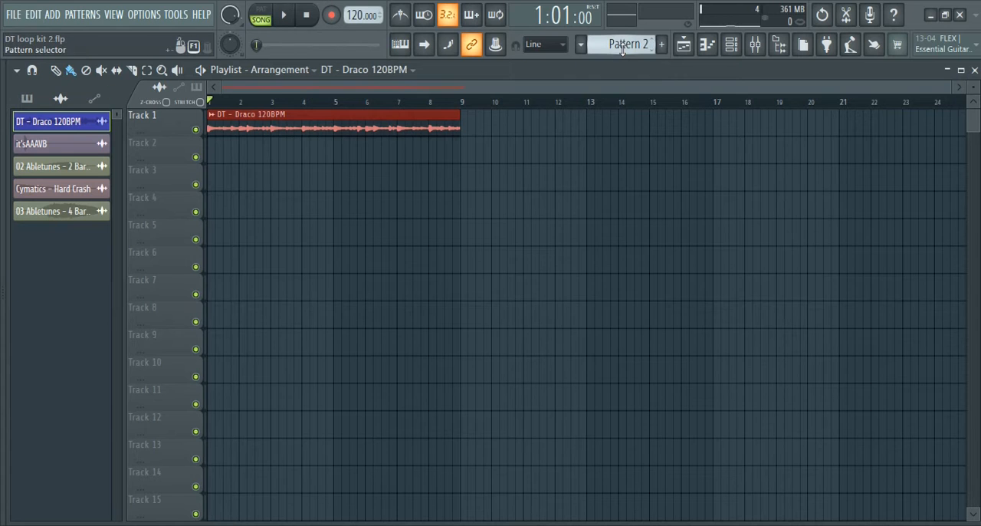
Place Pattern 2 at bar 1 of Track 2 and repeat it across the first four bars
{"action": "scroll", "coordinate": [622, 47], "scroll_direction": "up", "scroll_amount": 1}
{"action": "scroll", "coordinate": [623, 48], "scroll_direction": "down", "scroll_amount": 2}
{"action": "scroll", "coordinate": [622, 48], "scroll_direction": "up", "scroll_amount": 1}
{"action": "scroll", "coordinate": [622, 48], "scroll_direction": "down", "scroll_amount": 1}
{"action": "left_click", "coordinate": [219, 149]}
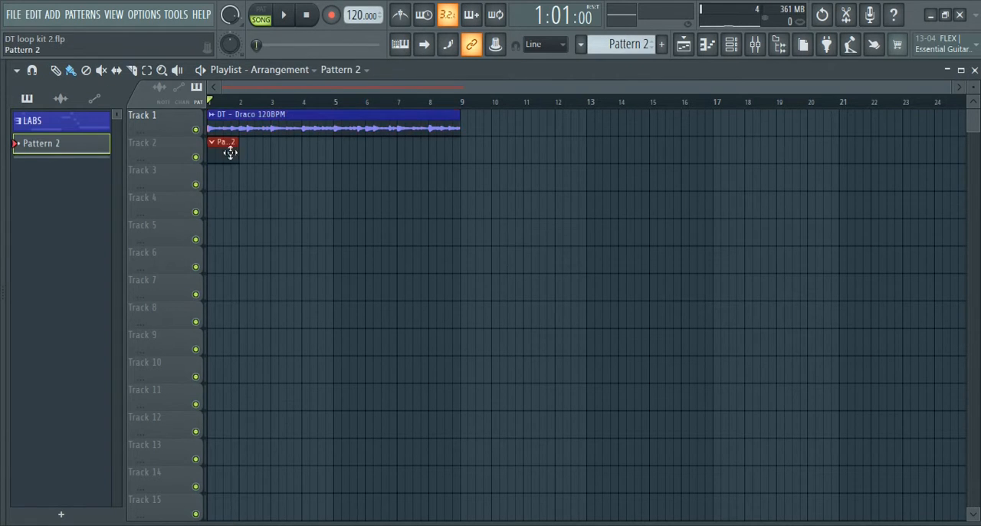
{"action": "left_click_drag", "start_coordinate": [281, 153], "coordinate": [341, 154]}
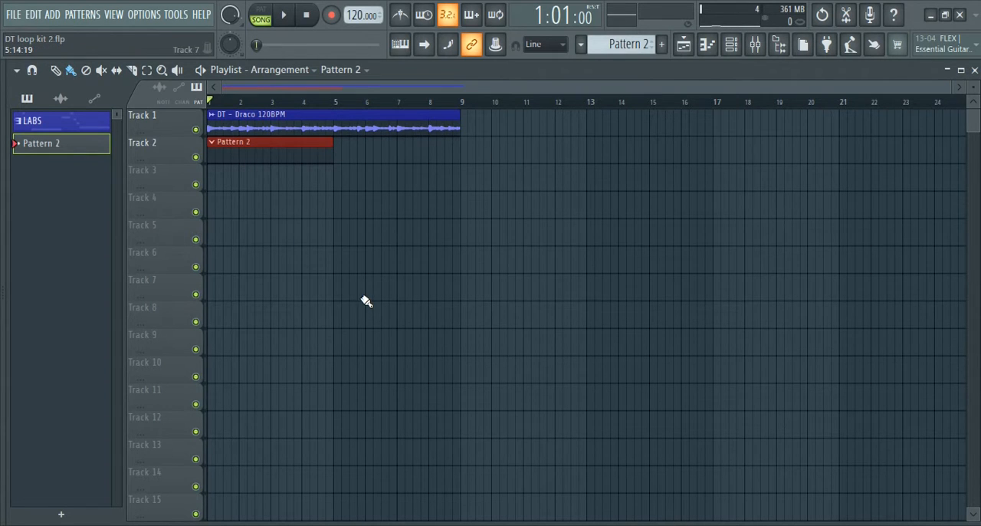
Open the channel rack and filter it to show only the Drums group
{"action": "key", "text": "F6"}
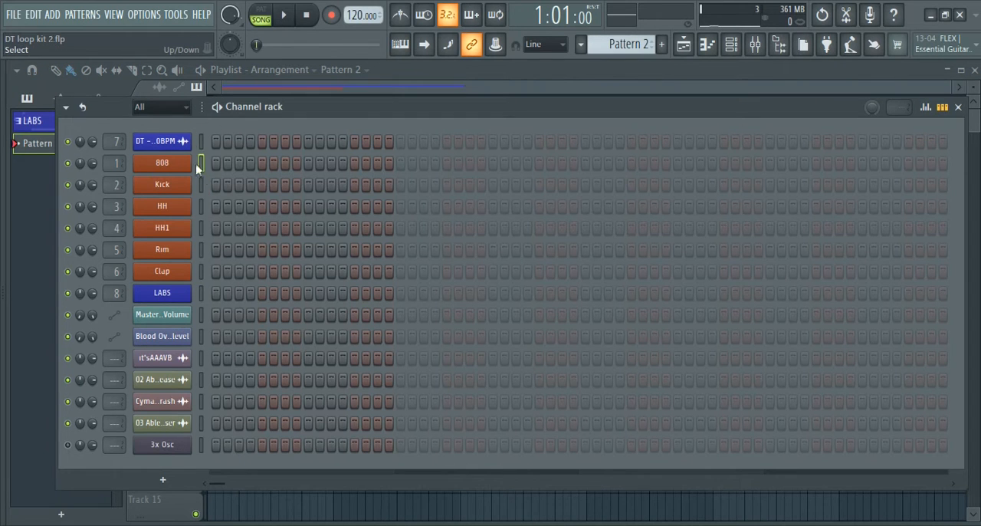
{"action": "left_click", "coordinate": [161, 107]}
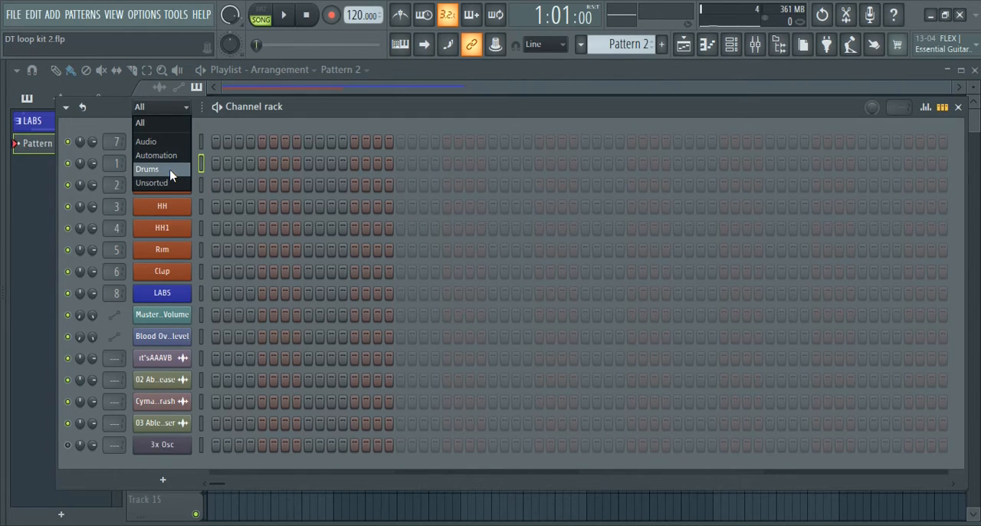
{"action": "left_click", "coordinate": [170, 169]}
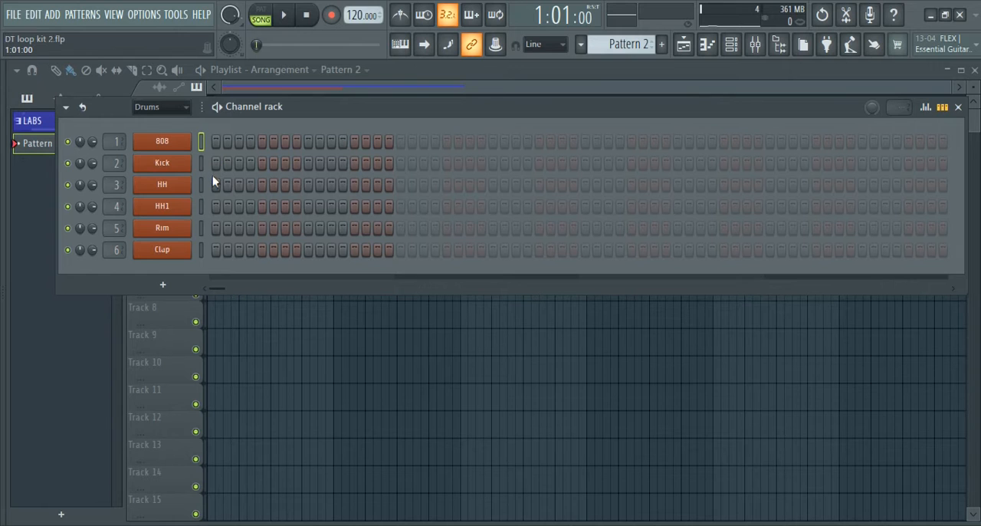
Lengthen Pattern 2 to four bars with HH steps 17, 33 and 49, and fill the HH channel on each 2 steps
{"action": "left_click", "coordinate": [400, 186]}
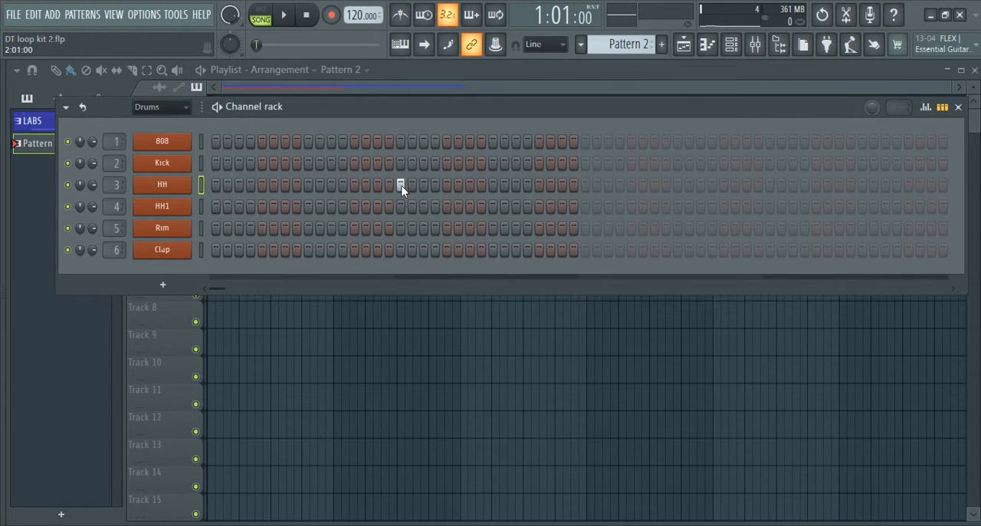
{"action": "left_click", "coordinate": [584, 186]}
{"action": "left_click", "coordinate": [768, 185]}
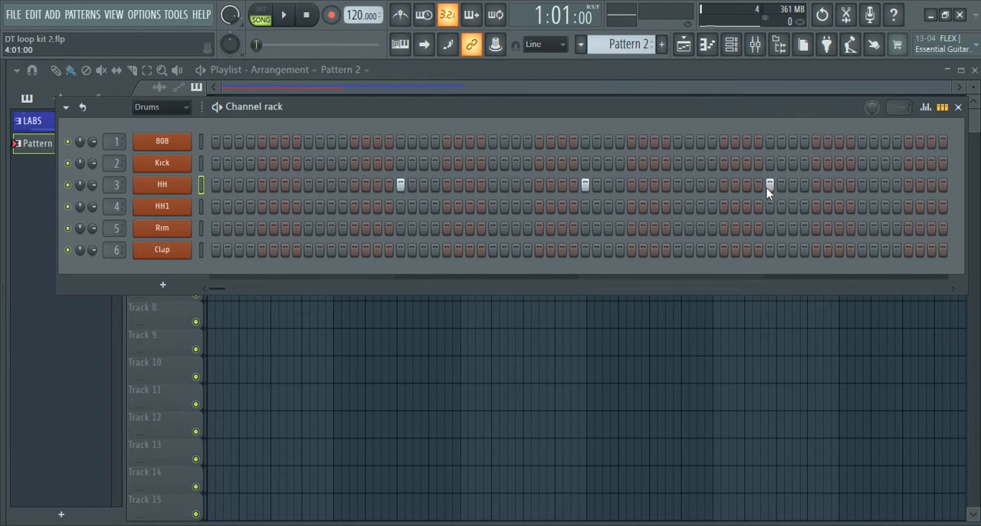
{"action": "right_click", "coordinate": [183, 185]}
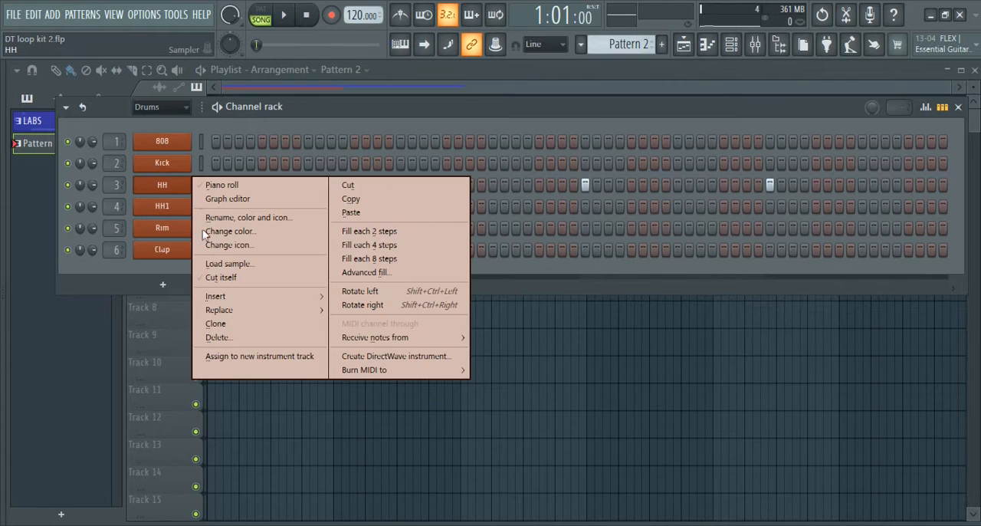
{"action": "left_click", "coordinate": [356, 235]}
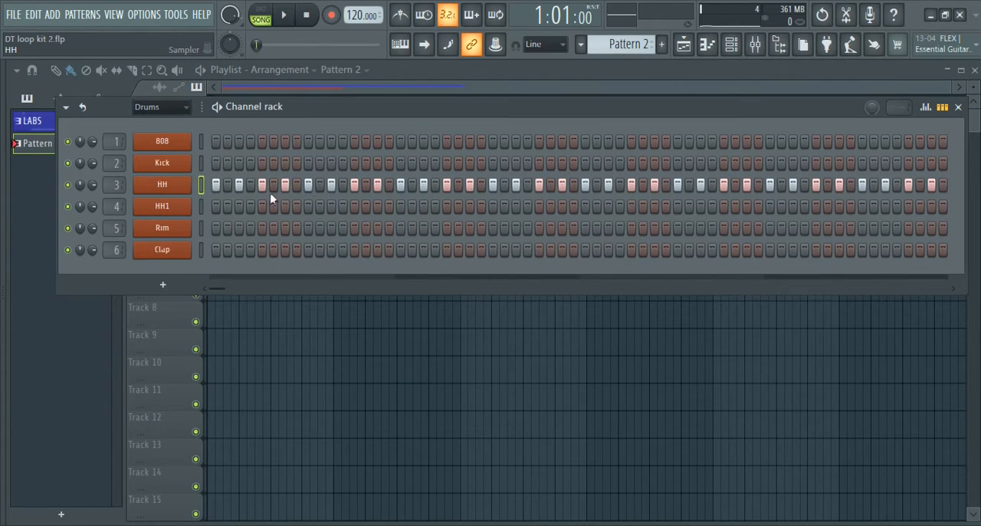
{"action": "right_click", "coordinate": [164, 186]}
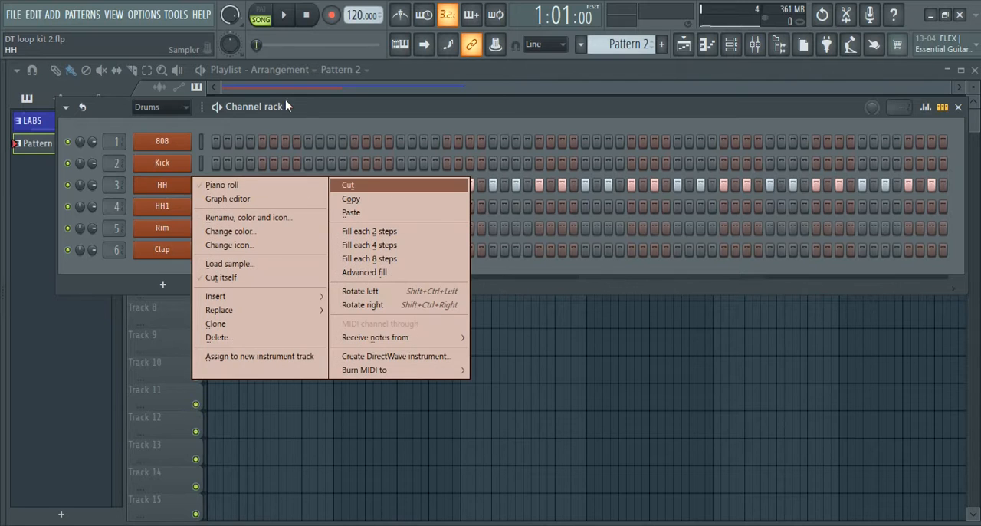
{"action": "left_click", "coordinate": [307, 105]}
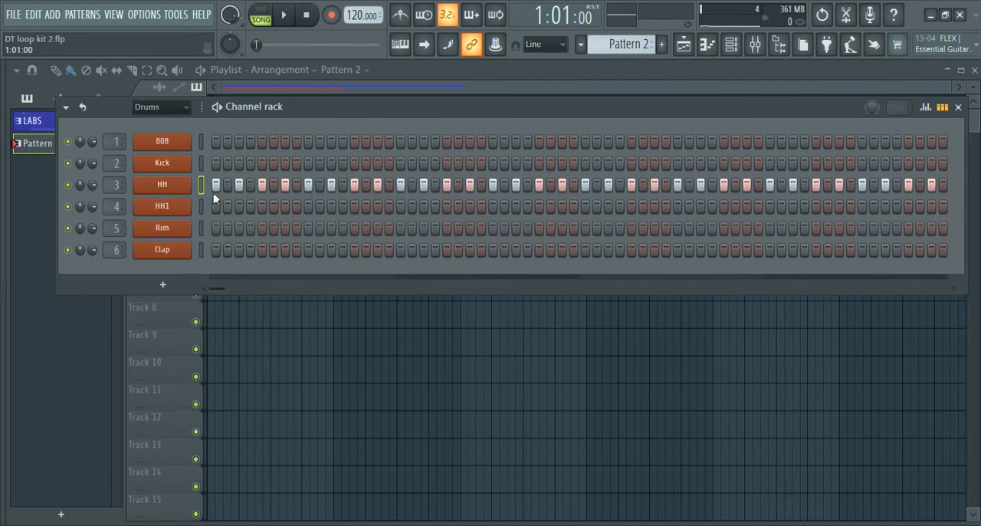
Move the channel rack clear of the playlist clips and play the loop with the hi-hats
{"action": "left_click_drag", "start_coordinate": [368, 119], "coordinate": [363, 224]}
{"action": "key", "text": "space"}
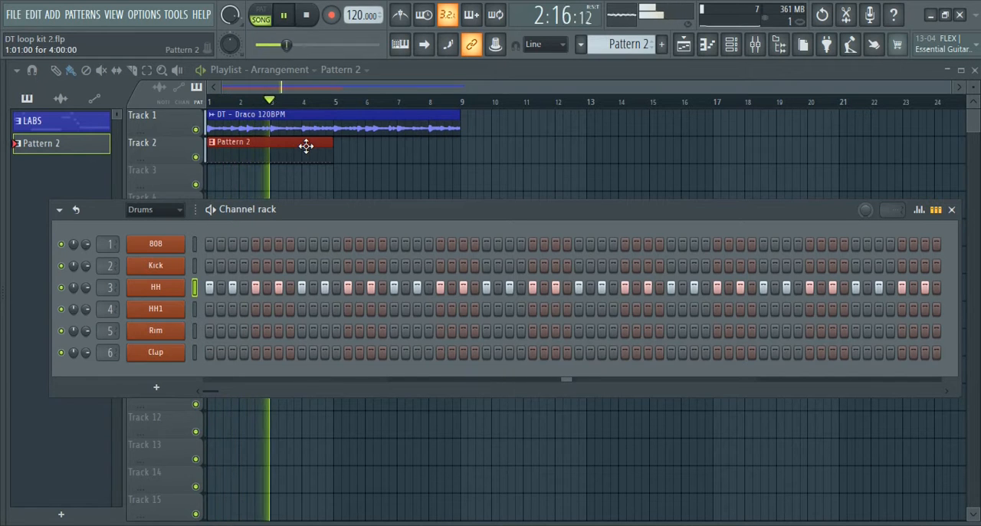
{"action": "key", "text": "space"}
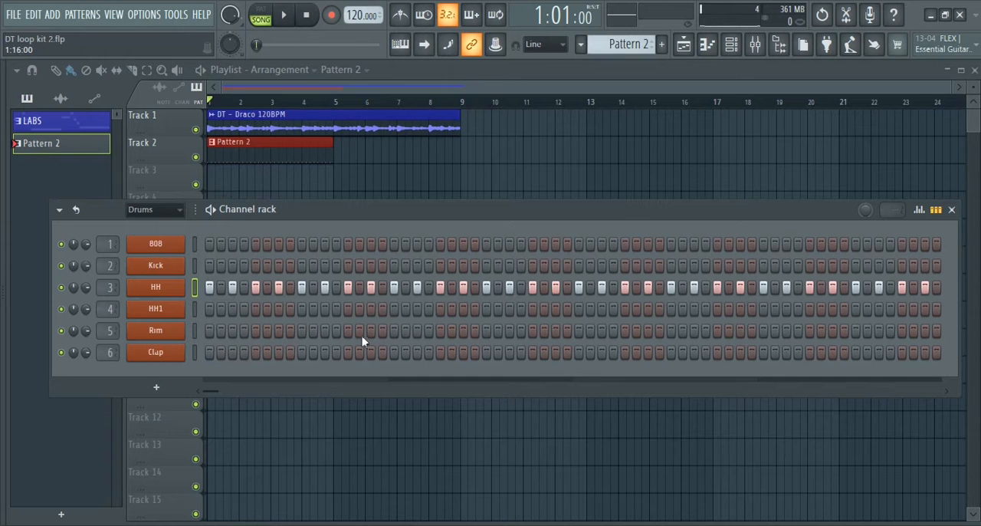
Add Rim hits on steps 9, 25, 41 and 57, and play the start of the beat
{"action": "left_click", "coordinate": [302, 331]}
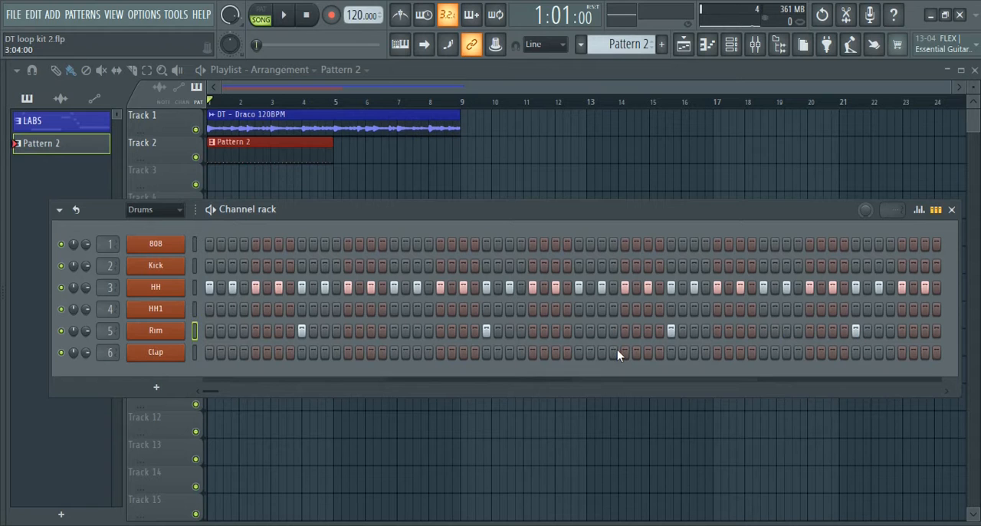
{"action": "key", "text": "space"}
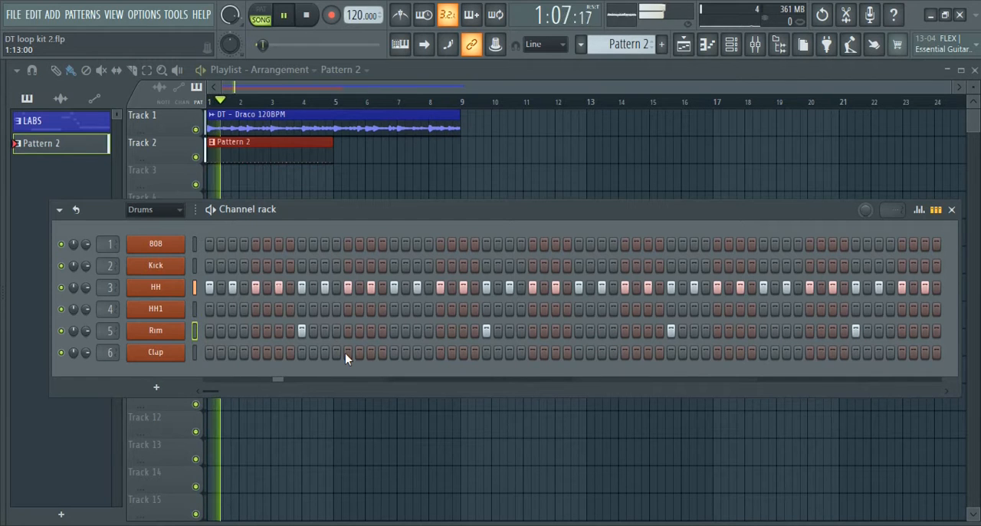
{"action": "key", "text": "space"}
Add Clap hits on steps 15, 35, 51 and 63, and play the beat through
{"action": "left_click", "coordinate": [371, 351]}
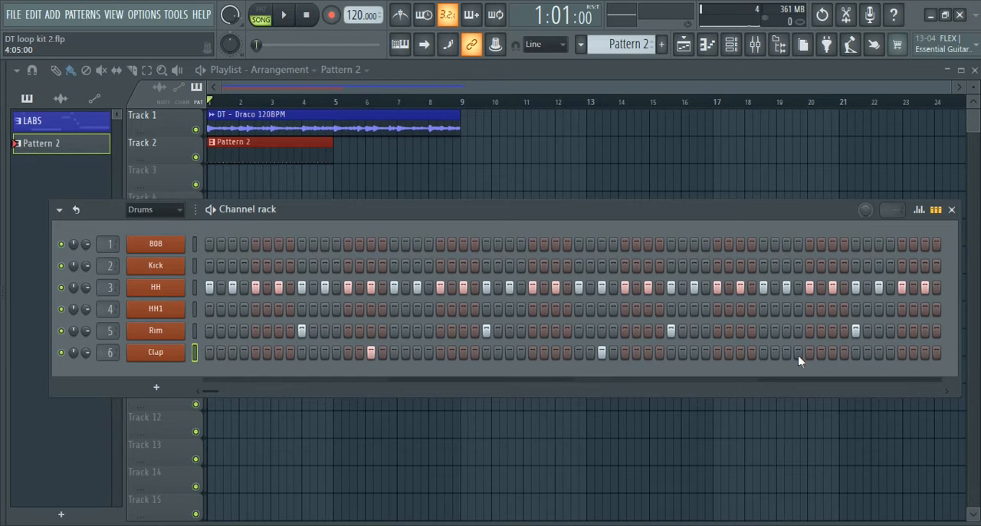
{"action": "key", "text": "space"}
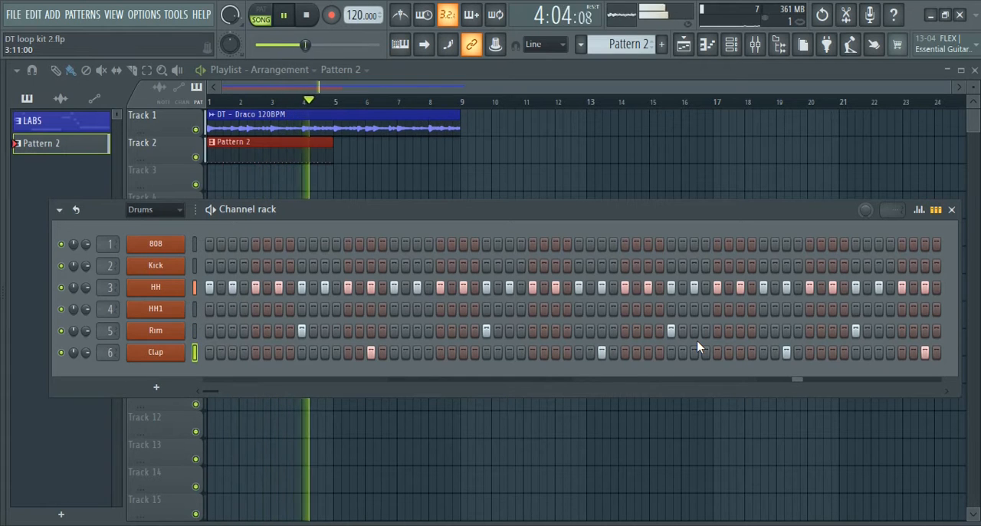
{"action": "key", "text": "space"}
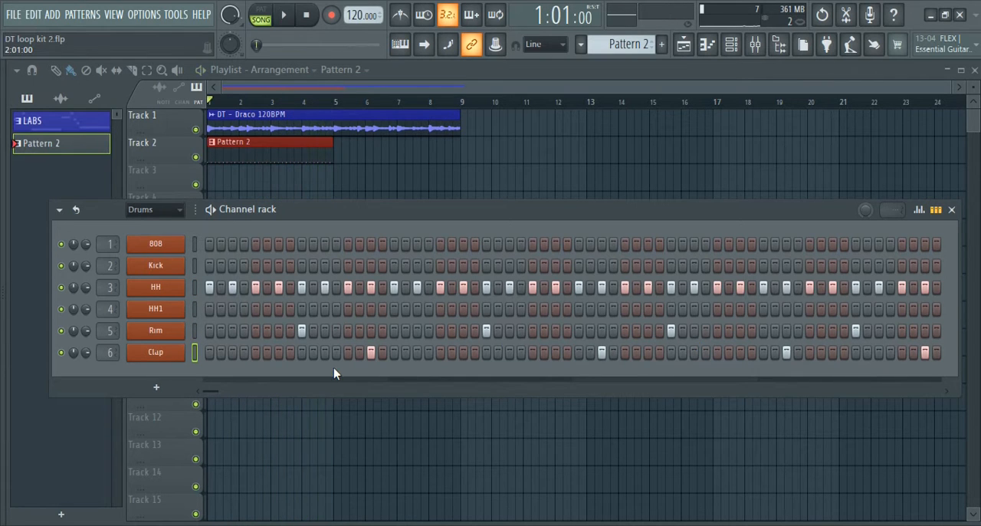
Add Kick hits on steps 1, 7 and 13, and play the beat with them
{"action": "left_click", "coordinate": [209, 265]}
{"action": "key", "text": "space"}
{"action": "left_click", "coordinate": [278, 265]}
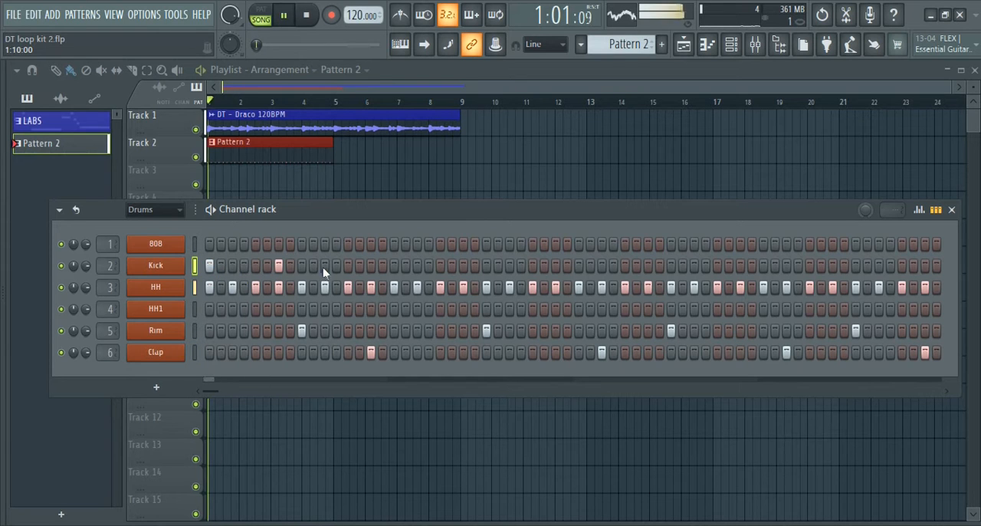
{"action": "left_click", "coordinate": [347, 265]}
{"action": "key", "text": "space"}
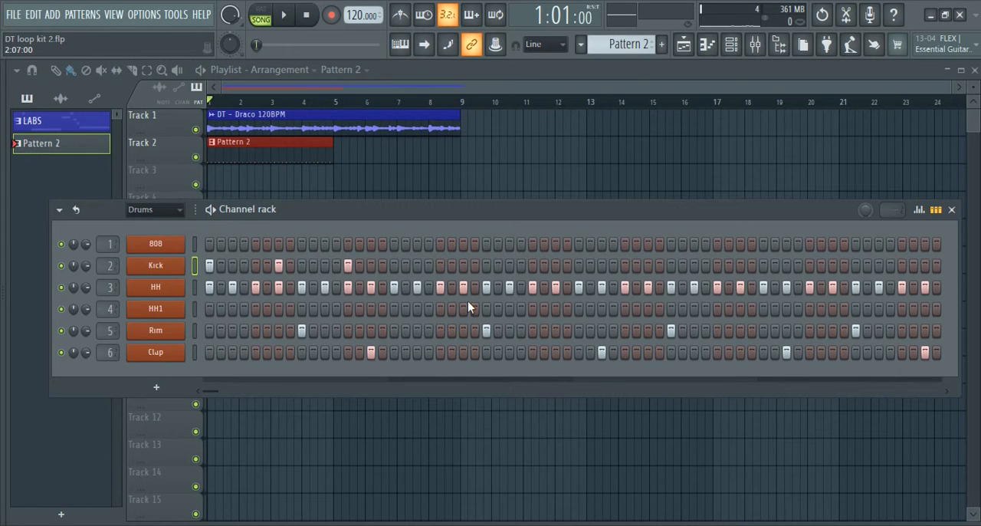
{"action": "key", "text": "space"}
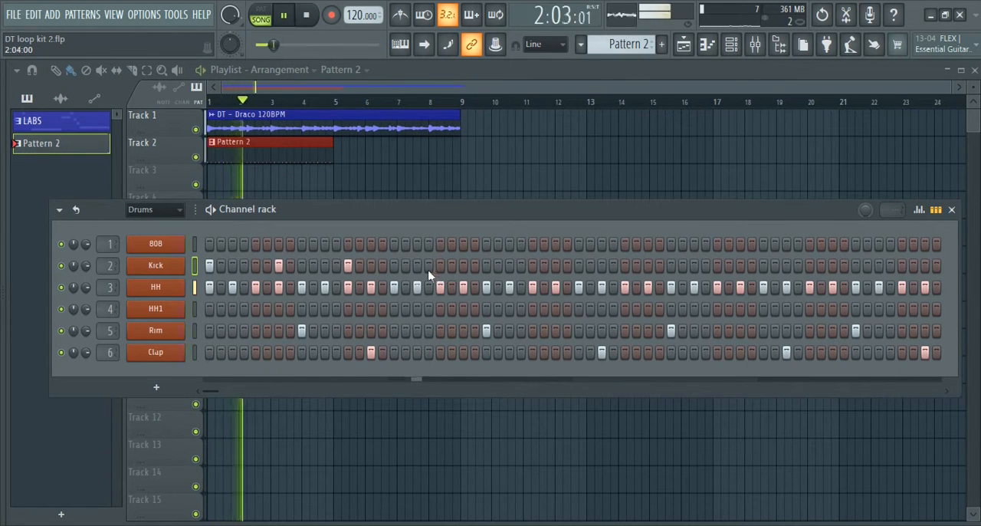
Add Kick hits on steps 21, 27 and 31 while the beat plays, and stop playback
{"action": "left_click", "coordinate": [440, 269]}
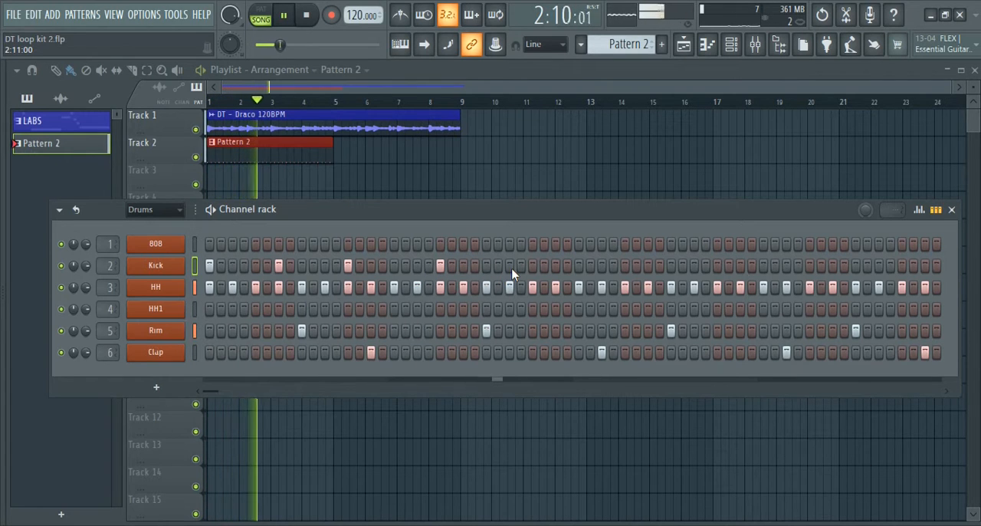
{"action": "left_click", "coordinate": [510, 266]}
{"action": "left_click", "coordinate": [555, 265]}
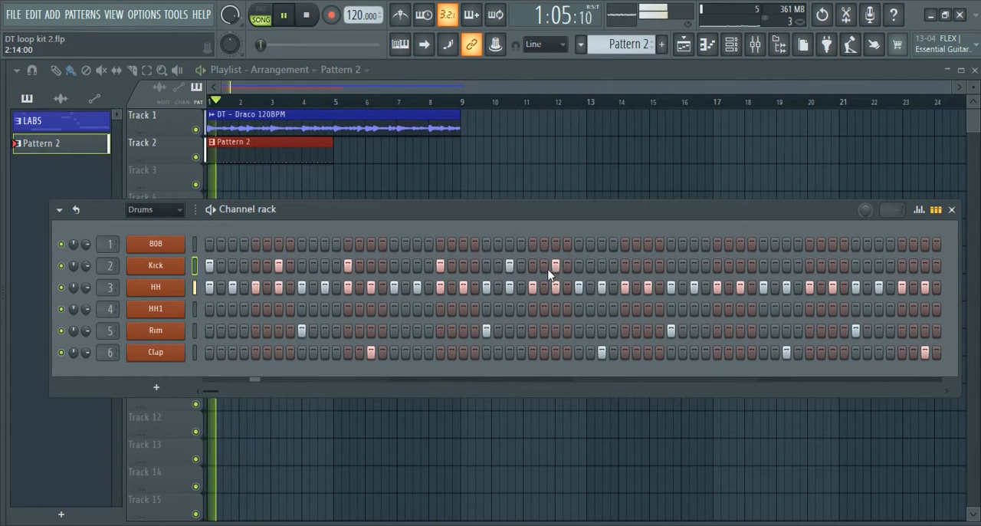
{"action": "left_click", "coordinate": [579, 265]}
{"action": "left_click", "coordinate": [579, 265]}
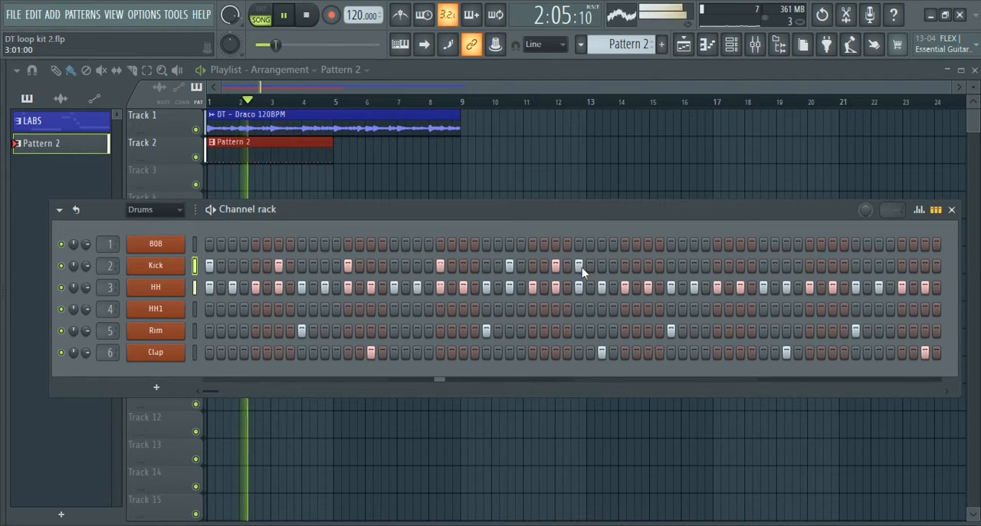
{"action": "key", "text": "space"}
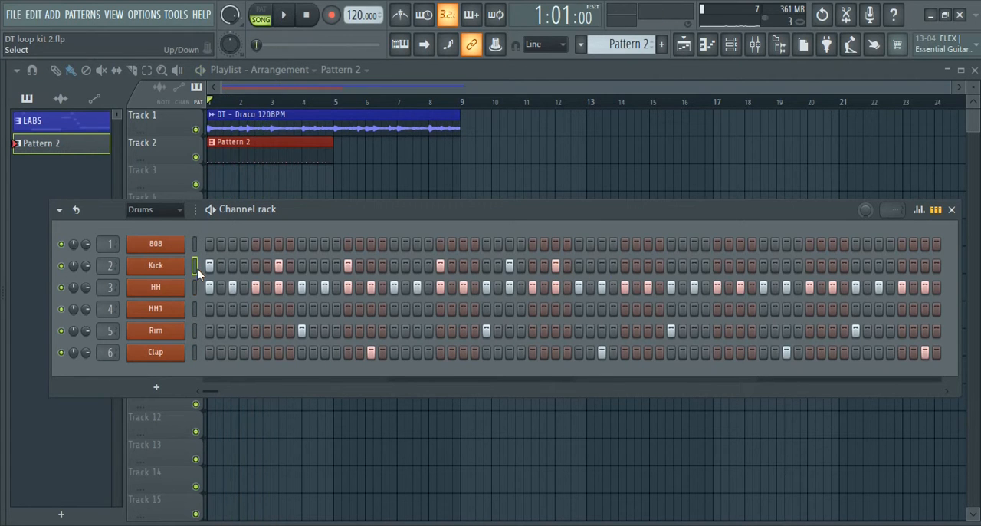
Duplicate the two-bar Kick pattern into bars 3 and 4 in the piano roll, and play the result
{"action": "key", "text": "F7"}
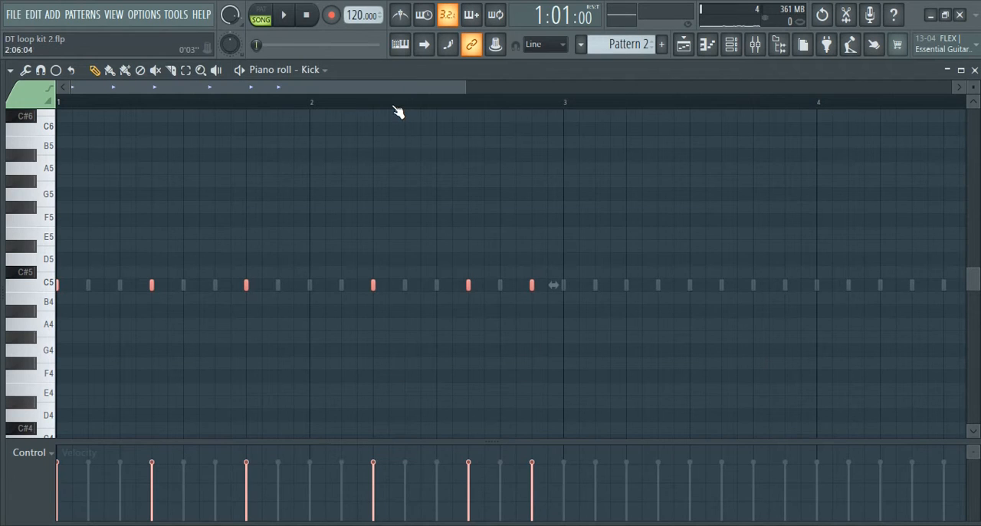
{"action": "scroll", "coordinate": [396, 112], "scroll_direction": "down", "scroll_amount": 2}
{"action": "left_click_drag", "start_coordinate": [331, 283], "coordinate": [670, 285]}
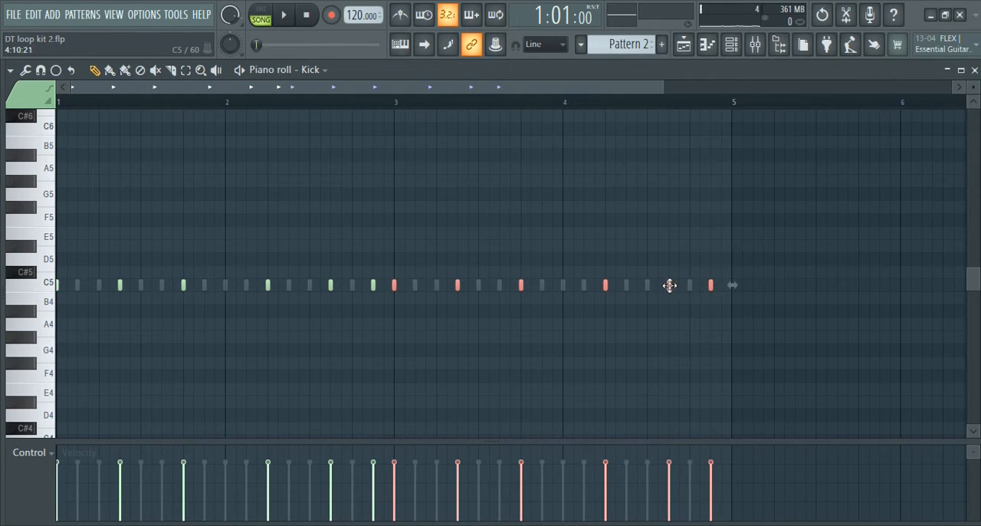
{"action": "left_click", "coordinate": [974, 70]}
{"action": "key", "text": "space"}
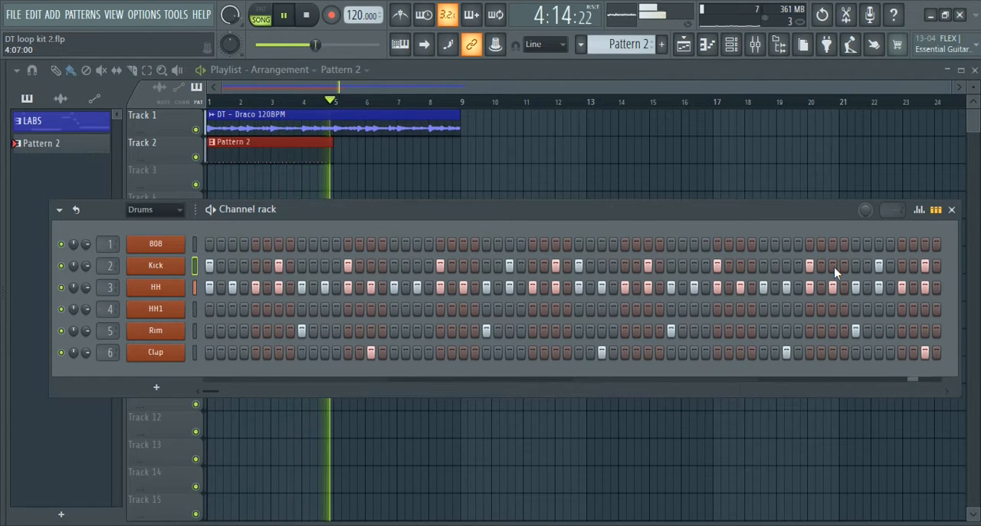
Remove the Kick hit on step 63 and play the beat again
{"action": "key", "text": "space"}
{"action": "key", "text": "space"}
{"action": "key", "text": "space"}
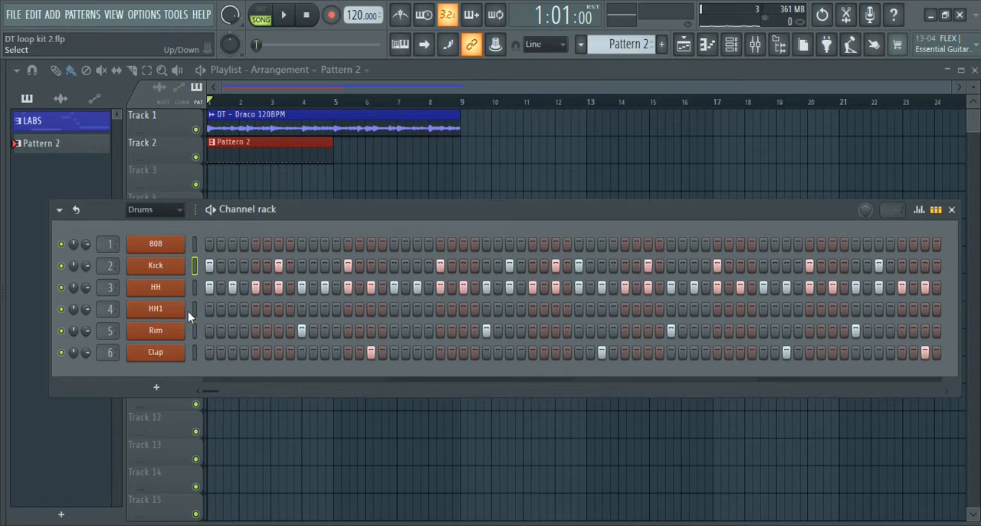
Copy the Kick channel's steps onto the 808 channel and play them together
{"action": "left_click", "coordinate": [195, 243]}
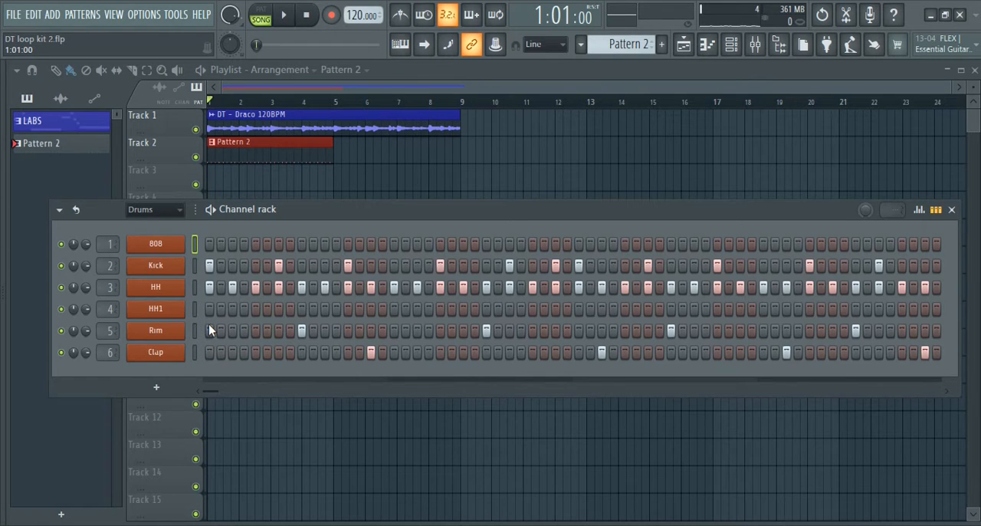
{"action": "key", "text": "ctrl+v"}
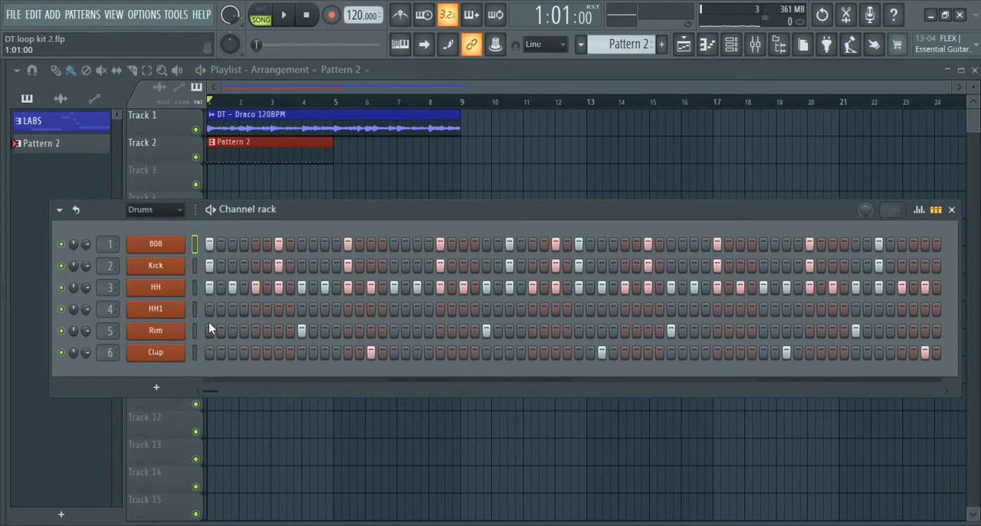
{"action": "key", "text": "space"}
{"action": "key", "text": "space"}
Check the 808 channel's Cut itself option and listen to the pattern
{"action": "right_click", "coordinate": [150, 249]}
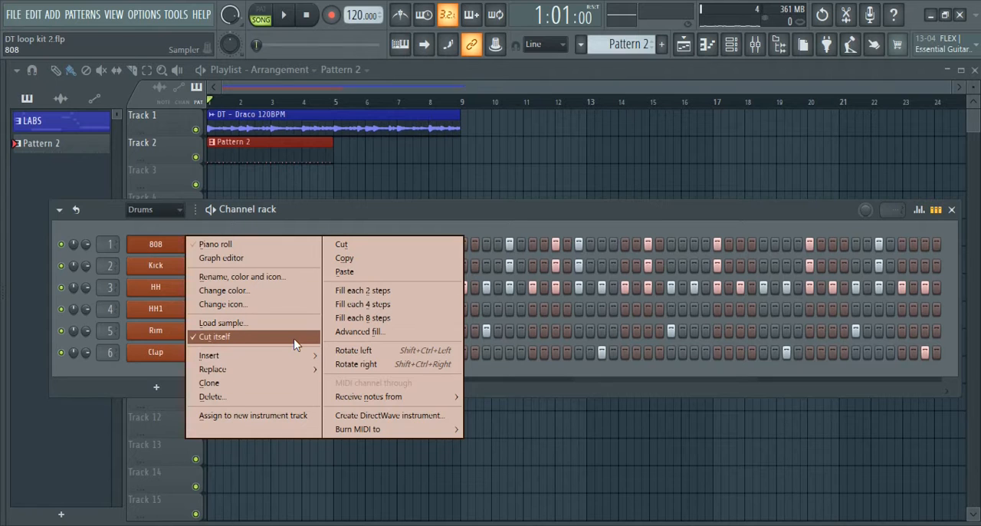
{"action": "left_click", "coordinate": [397, 217]}
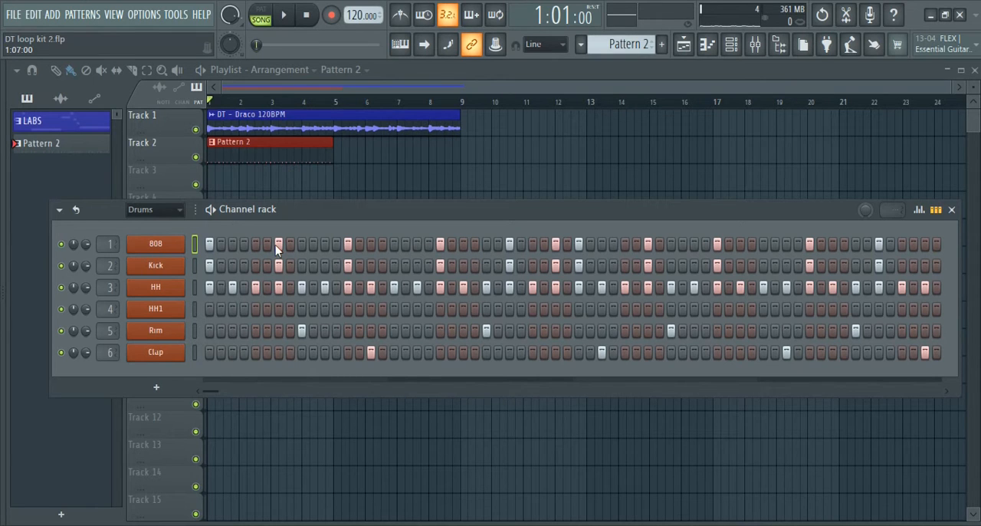
{"action": "key", "text": "space"}
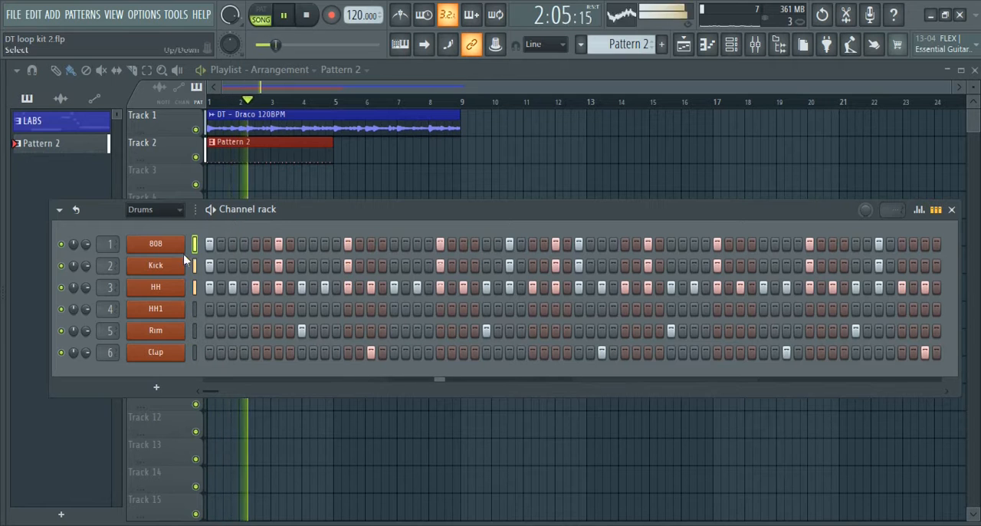
{"action": "key", "text": "space"}
Open the 808 channel's settings clear of the channel list, and view its sample settings and miscellaneous functions
{"action": "left_click", "coordinate": [153, 244]}
{"action": "left_click_drag", "start_coordinate": [207, 167], "coordinate": [430, 173]}
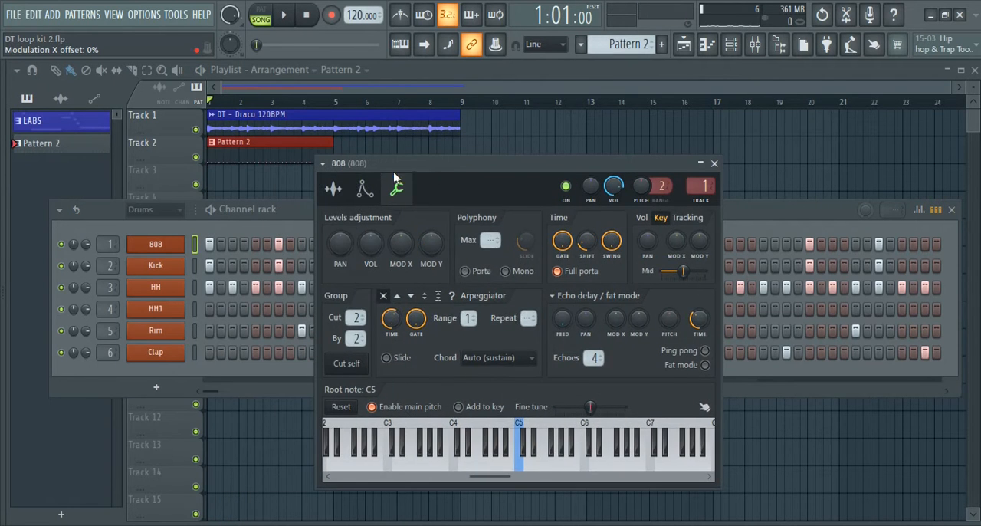
{"action": "left_click", "coordinate": [334, 190]}
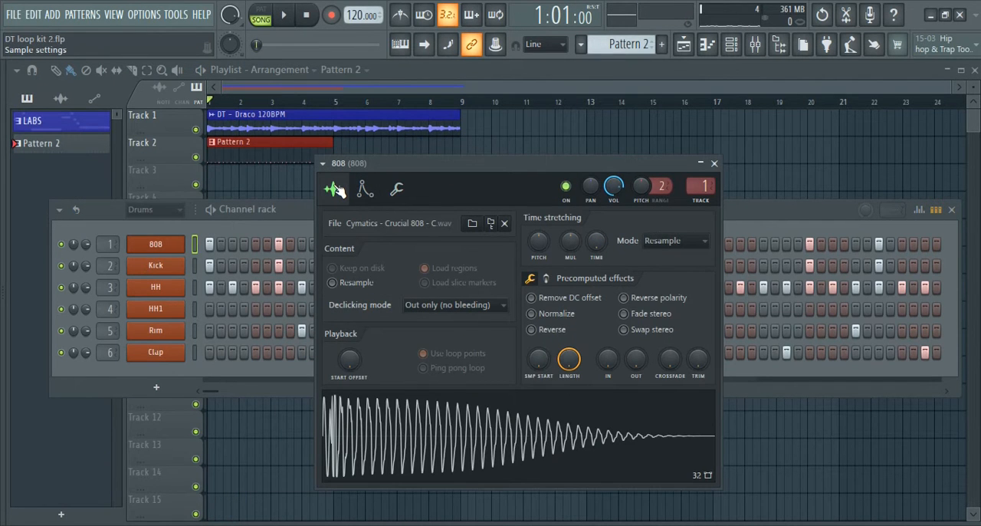
{"action": "left_click", "coordinate": [398, 190]}
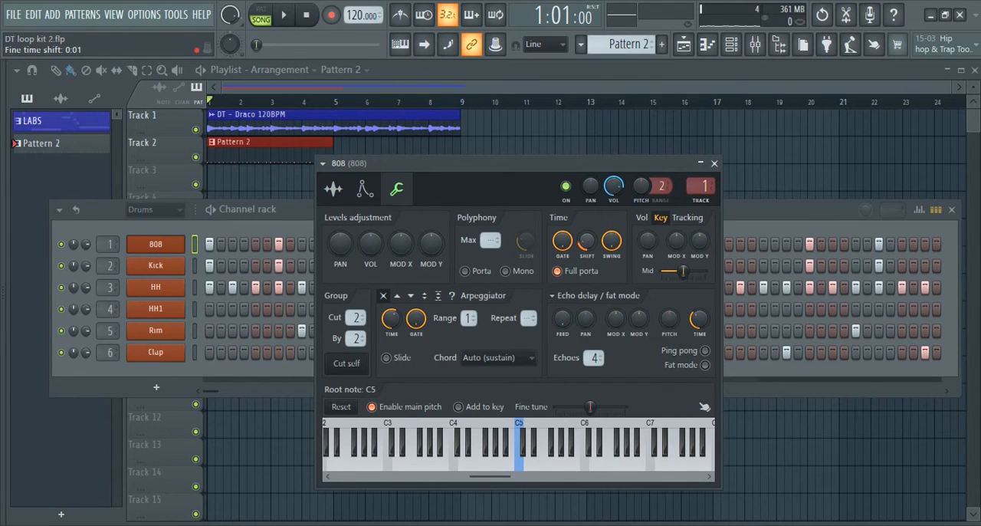
Try the 808's time shift at 0:00, 0:01 and 1:00 while playing the pattern, and close its settings
{"action": "left_click_drag", "start_coordinate": [587, 240], "coordinate": [586, 265]}
{"action": "key", "text": "space"}
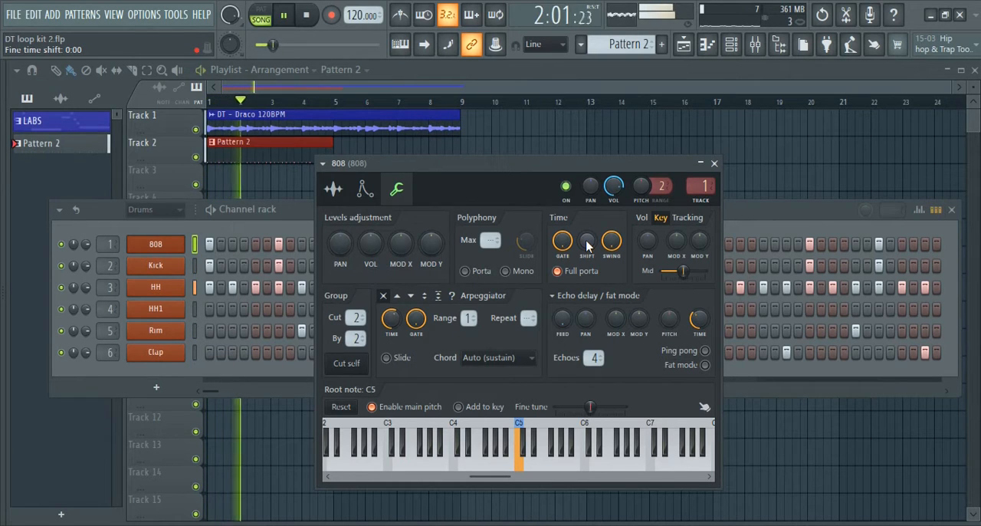
{"action": "key", "text": "space"}
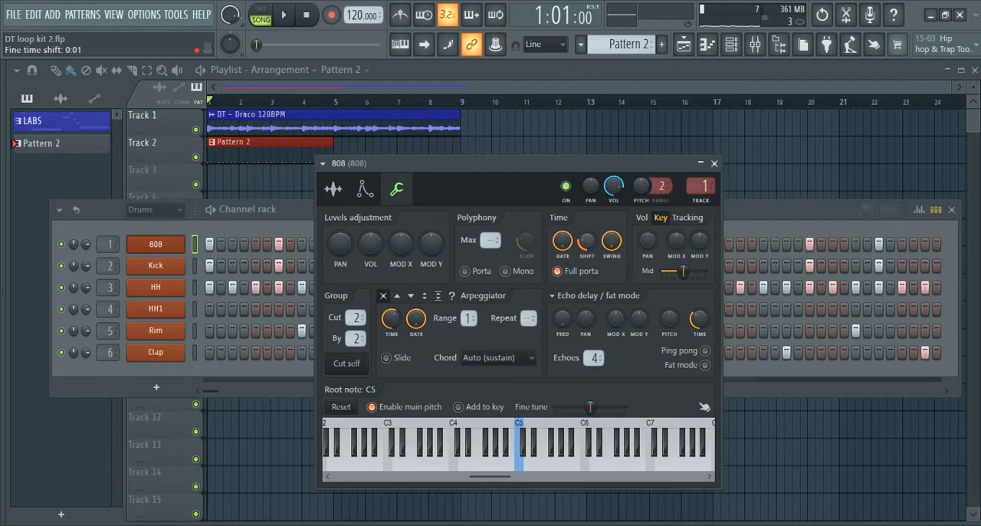
{"action": "key", "text": "space"}
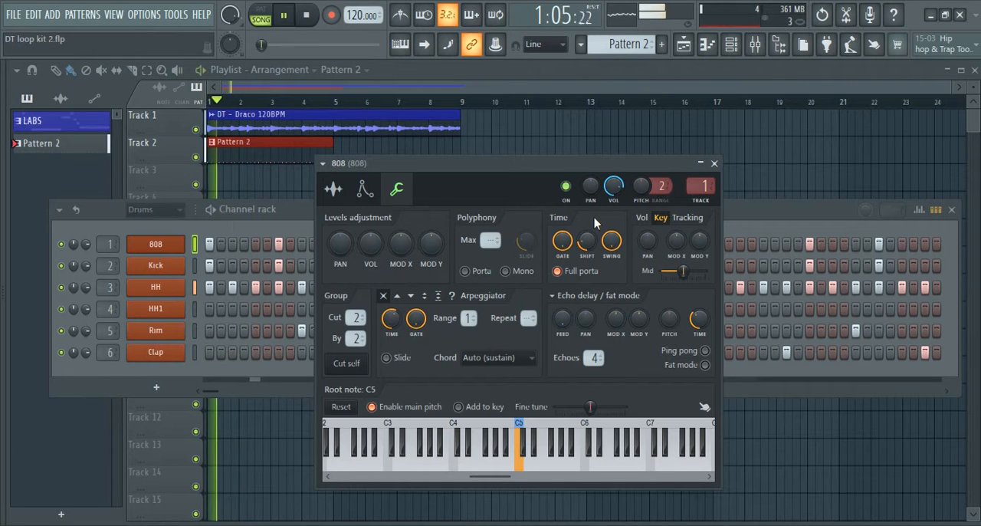
{"action": "left_click_drag", "start_coordinate": [586, 241], "coordinate": [586, 209]}
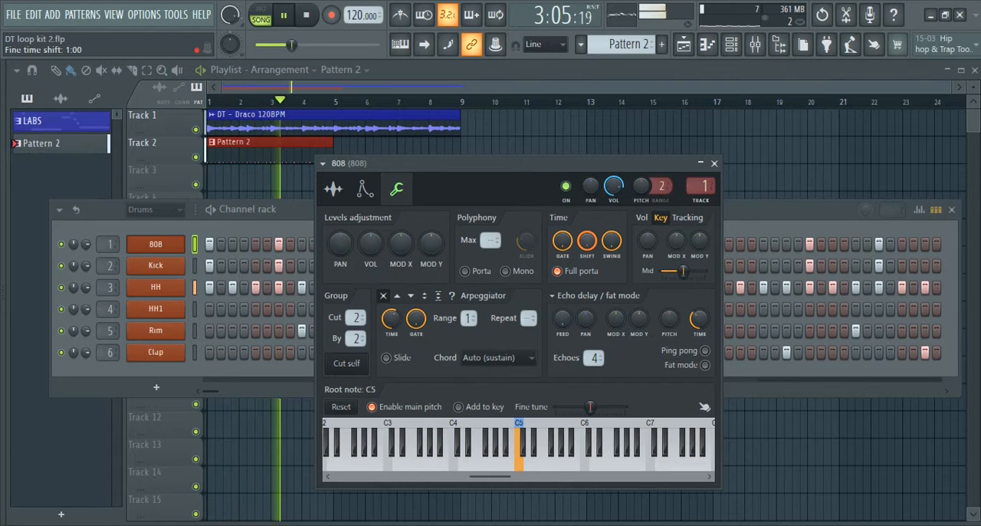
{"action": "key", "text": "space"}
{"action": "left_click", "coordinate": [714, 163]}
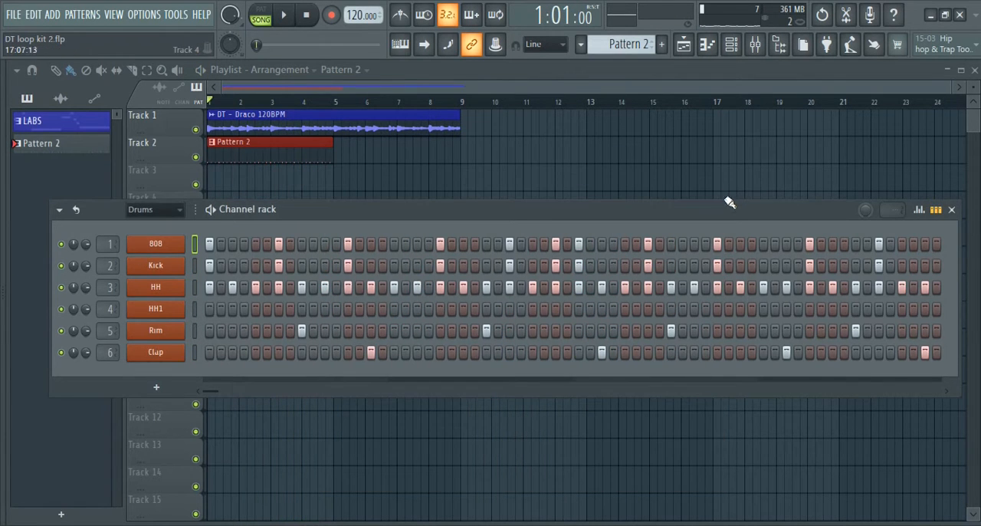
Reopen the 808 channel's settings, set its time shift to 0:00 and play the pattern
{"action": "key", "text": "F6"}
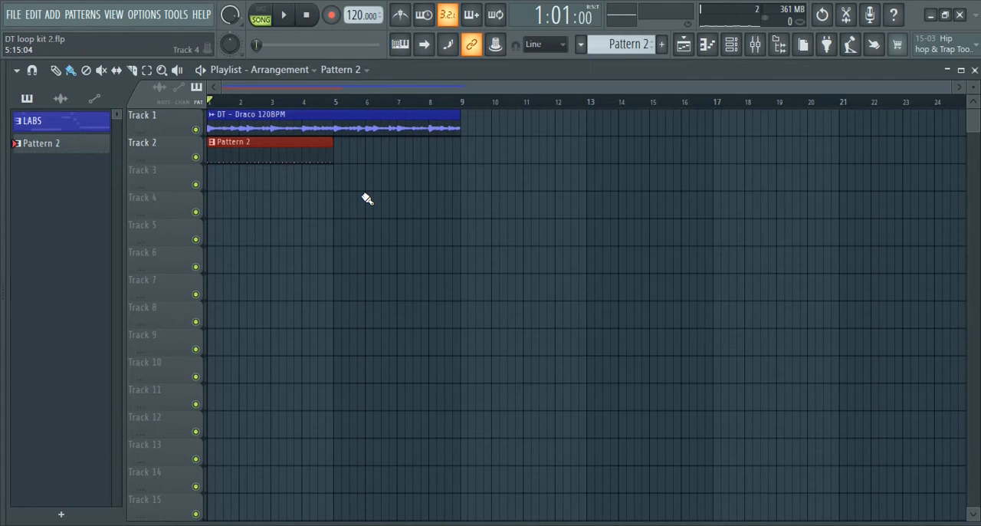
{"action": "key", "text": "F6"}
{"action": "key", "text": "space"}
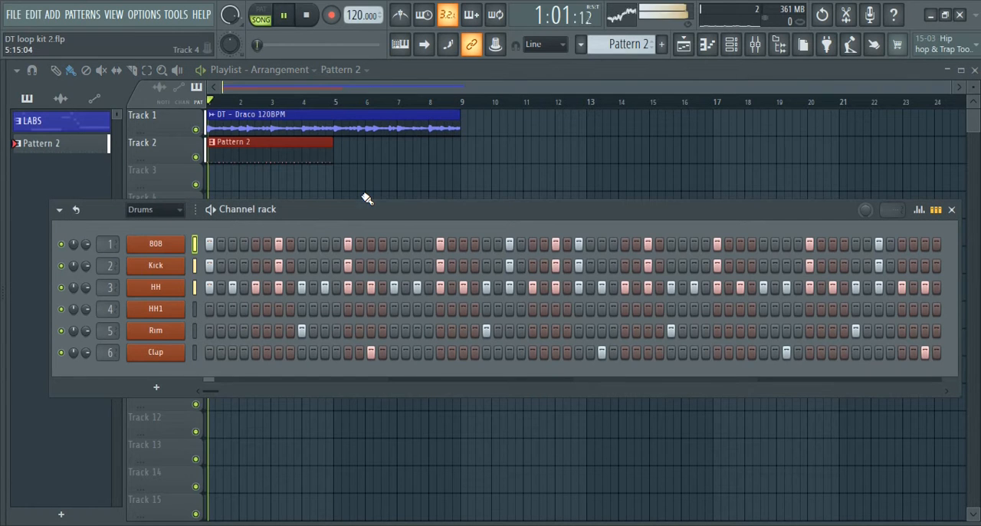
{"action": "left_click", "coordinate": [172, 250]}
{"action": "key", "text": "space"}
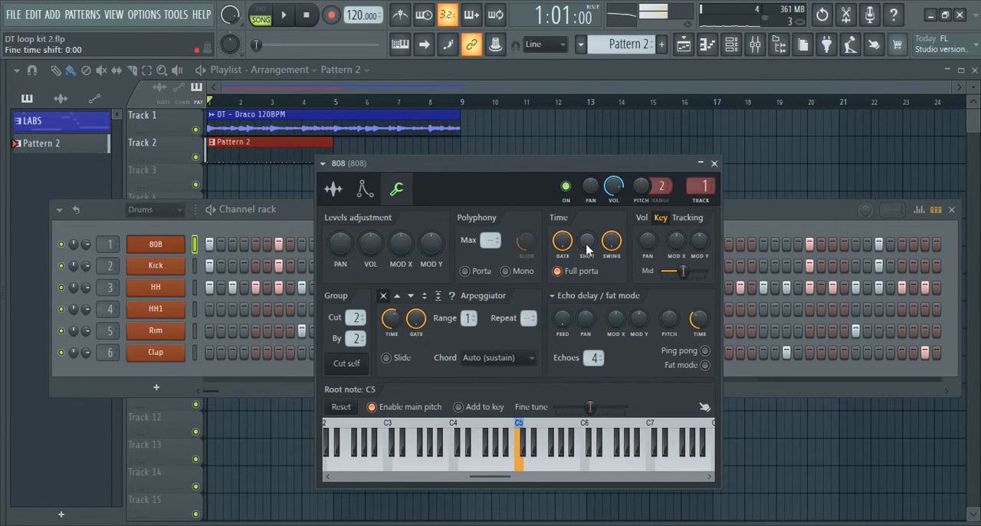
{"action": "key", "text": "space"}
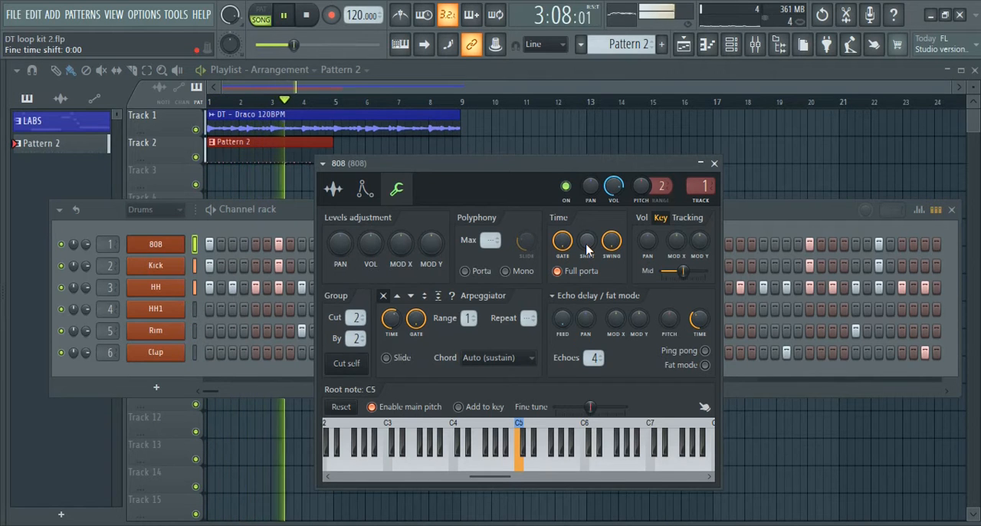
{"action": "key", "text": "space"}
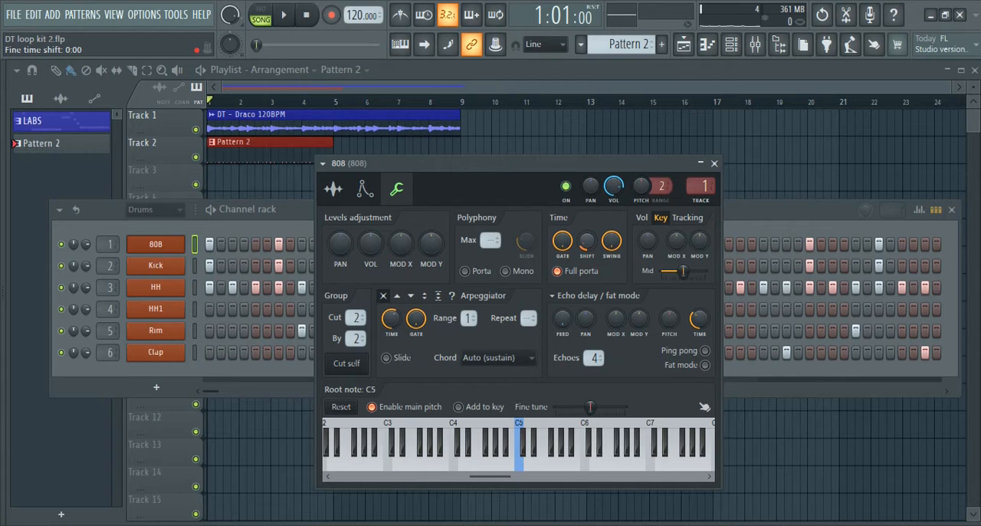
Set the 808's time shift to 0:01, listen to the pattern and close the channel's settings
{"action": "key", "text": "space"}
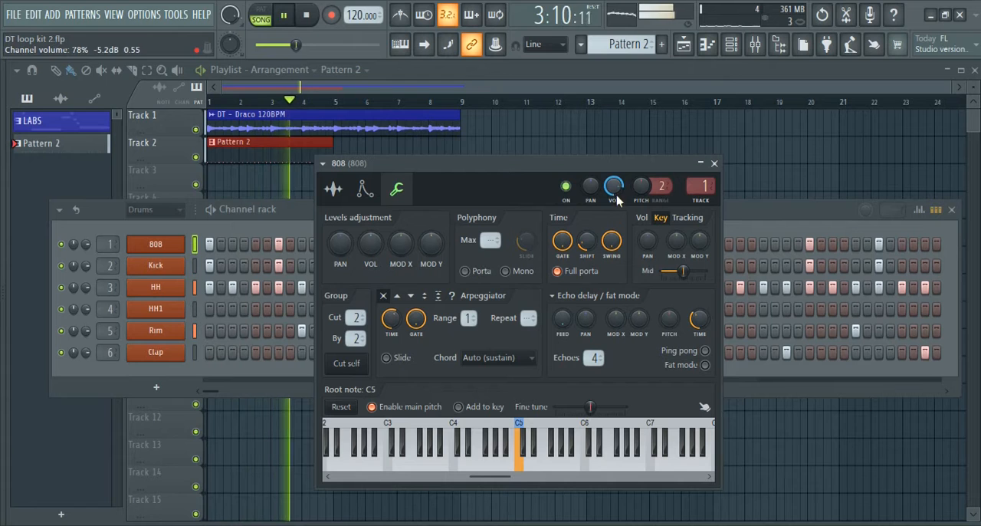
{"action": "mouse_move", "coordinate": [613, 186]}
{"action": "left_mouse_down"}
{"action": "mouse_move", "coordinate": [613, 176]}
{"action": "mouse_move", "coordinate": [616, 196]}
{"action": "left_mouse_up"}
{"action": "key", "text": "space"}
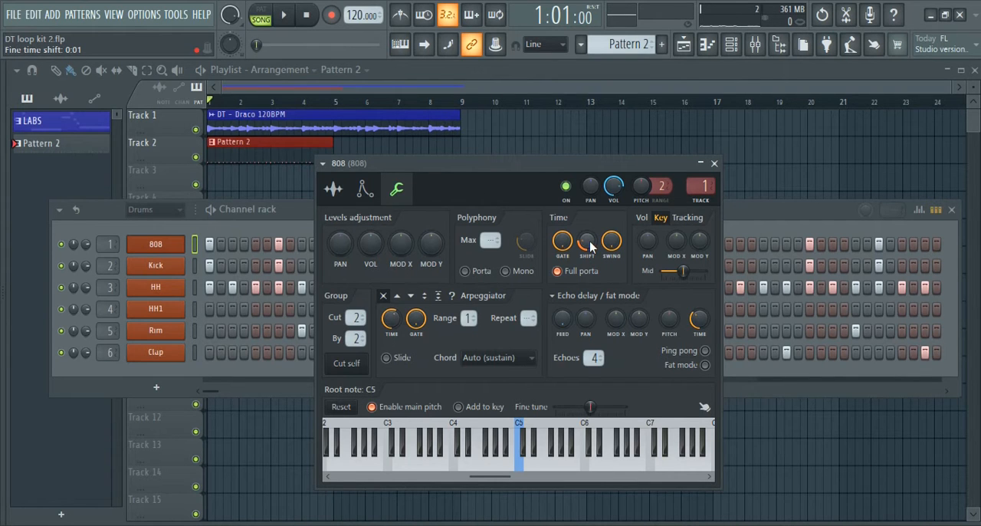
{"action": "left_click", "coordinate": [715, 164]}
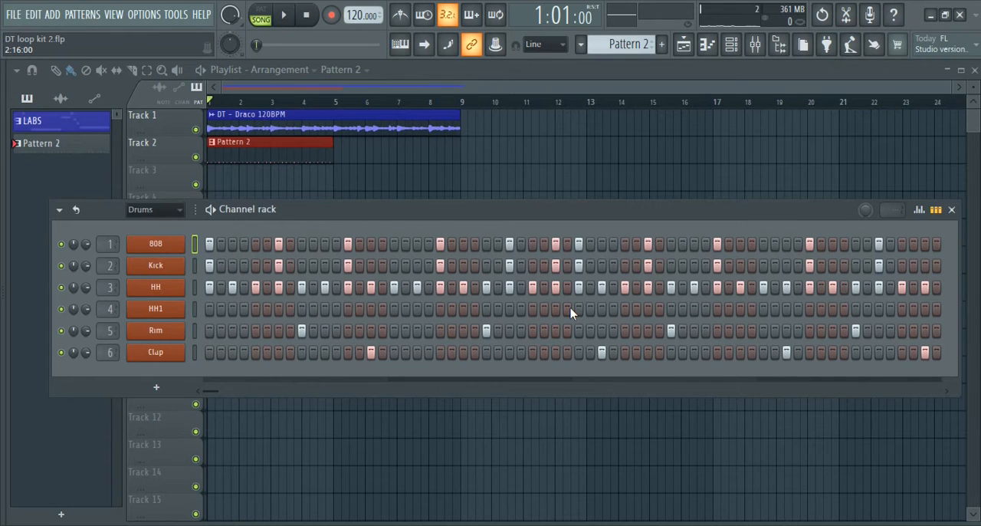
Listen to the pattern, and place a two-step A#4 note on beat 2 of bar 1 in the HH1 channel's piano roll
{"action": "key", "text": "space"}
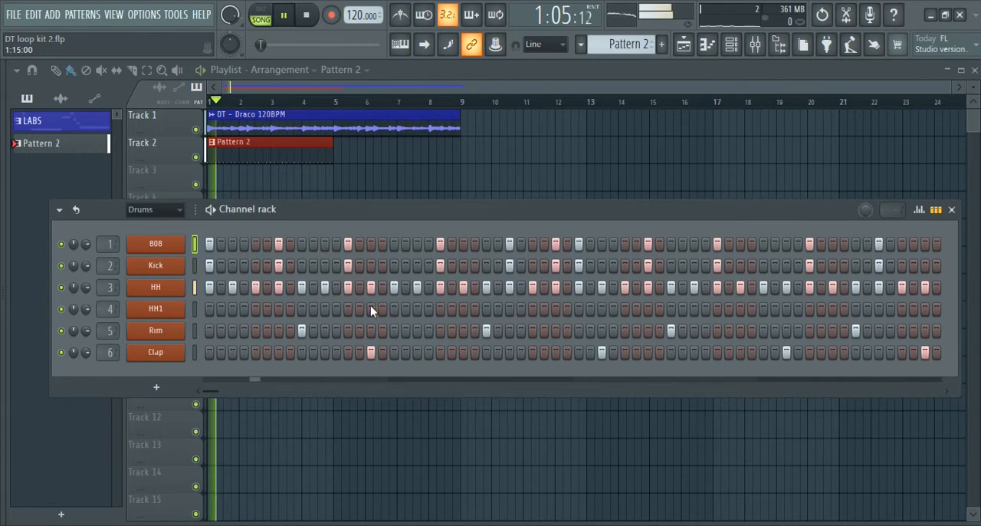
{"action": "key", "text": "space"}
{"action": "left_click", "coordinate": [195, 307]}
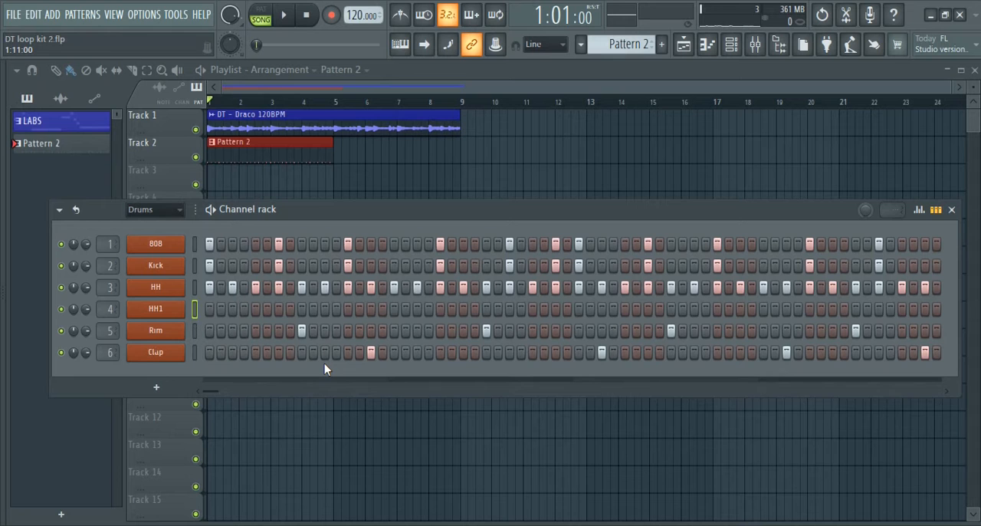
{"action": "key", "text": "F7"}
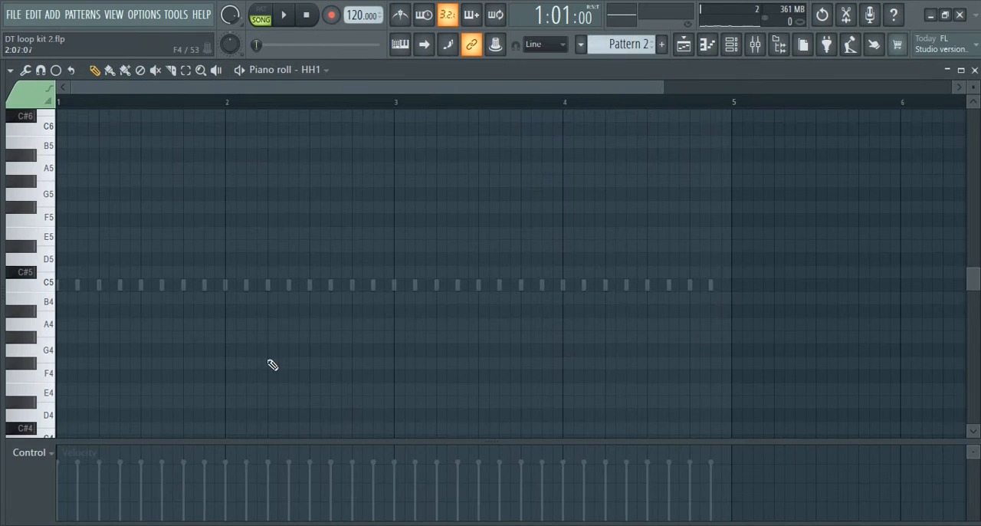
{"action": "left_click", "coordinate": [54, 290]}
{"action": "left_click", "coordinate": [99, 311]}
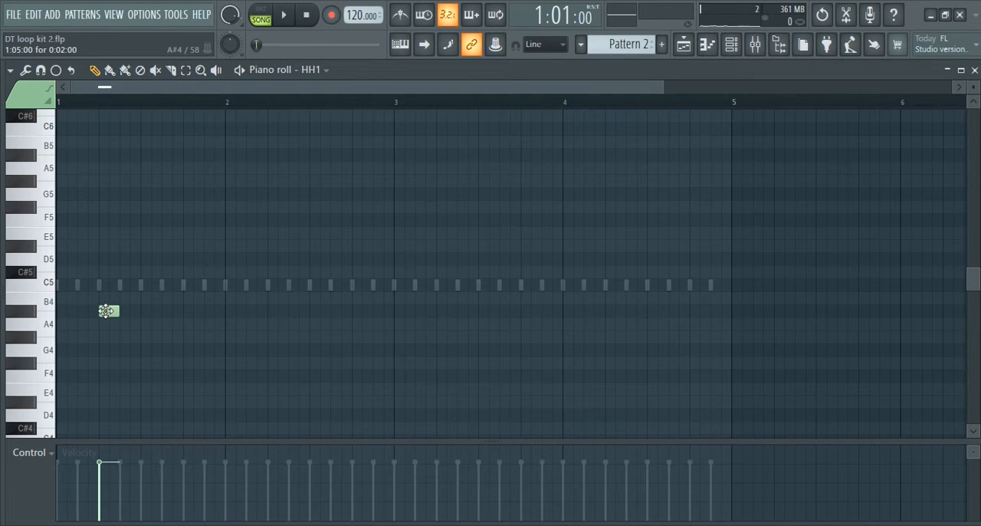
{"action": "left_click", "coordinate": [106, 312], "text": "ctrl"}
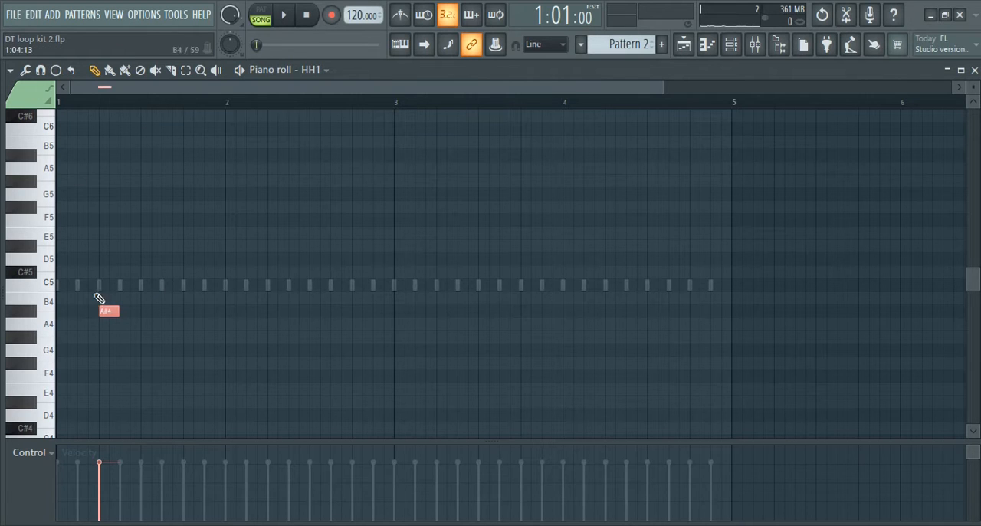
Chop the A#4 note into four equal notes by adjusting the chopper's time multiplier
{"action": "left_click", "coordinate": [28, 71]}
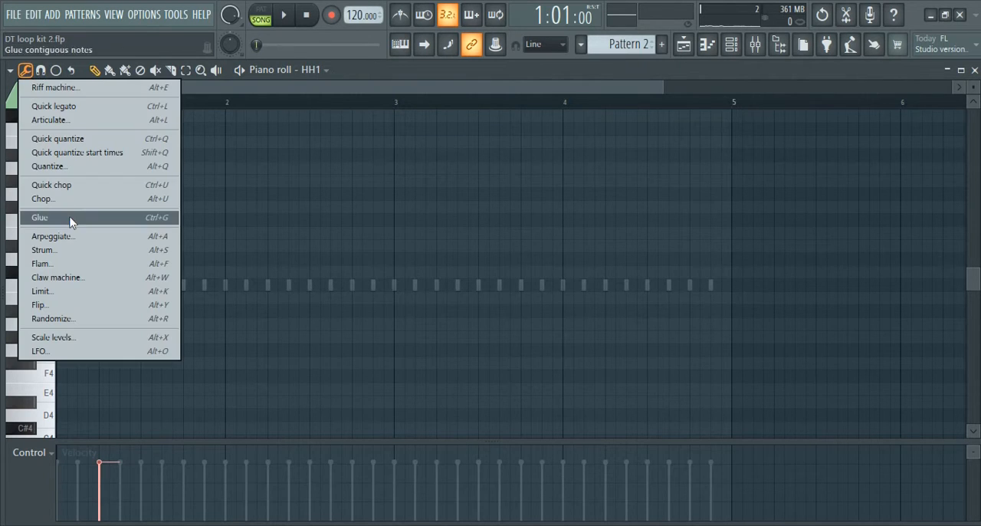
{"action": "left_click", "coordinate": [161, 201]}
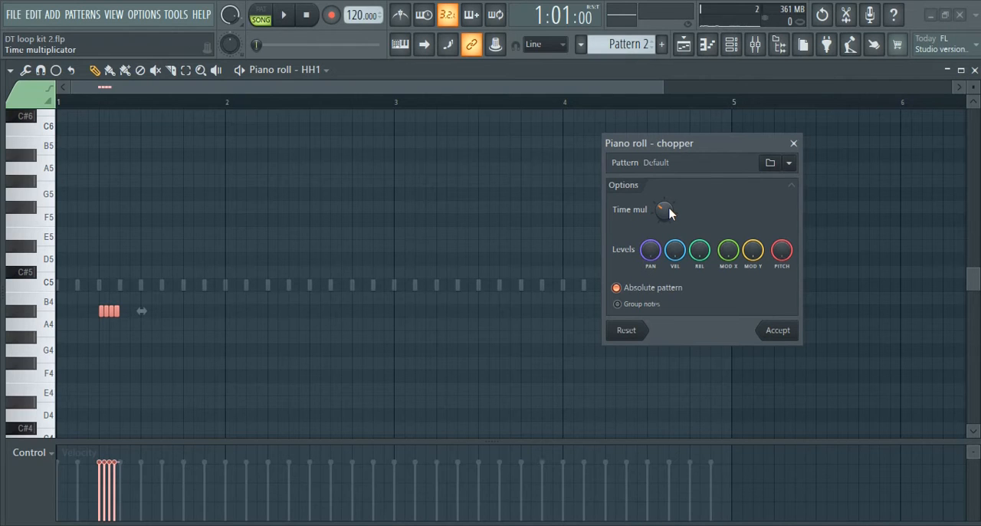
{"action": "left_click_drag", "start_coordinate": [663, 213], "coordinate": [663, 195]}
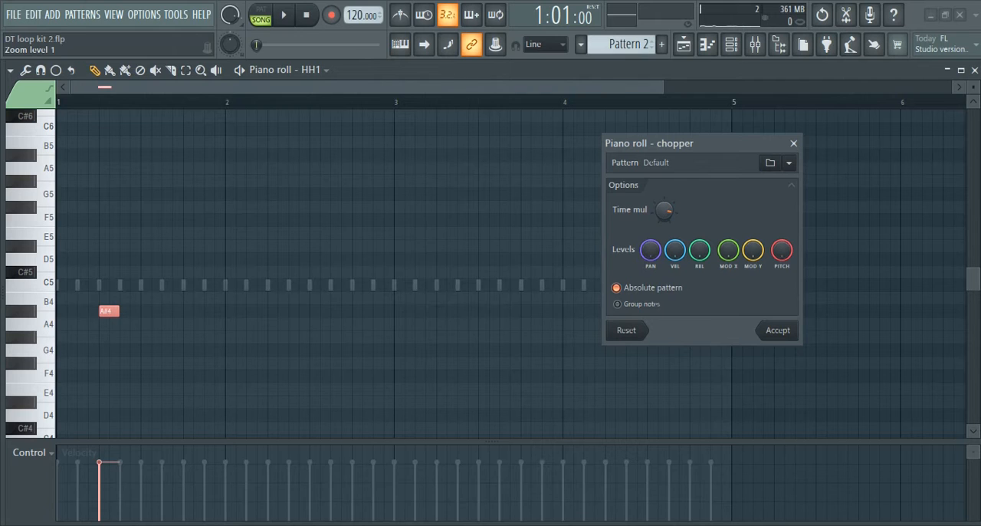
{"action": "left_click_drag", "start_coordinate": [663, 195], "coordinate": [663, 209]}
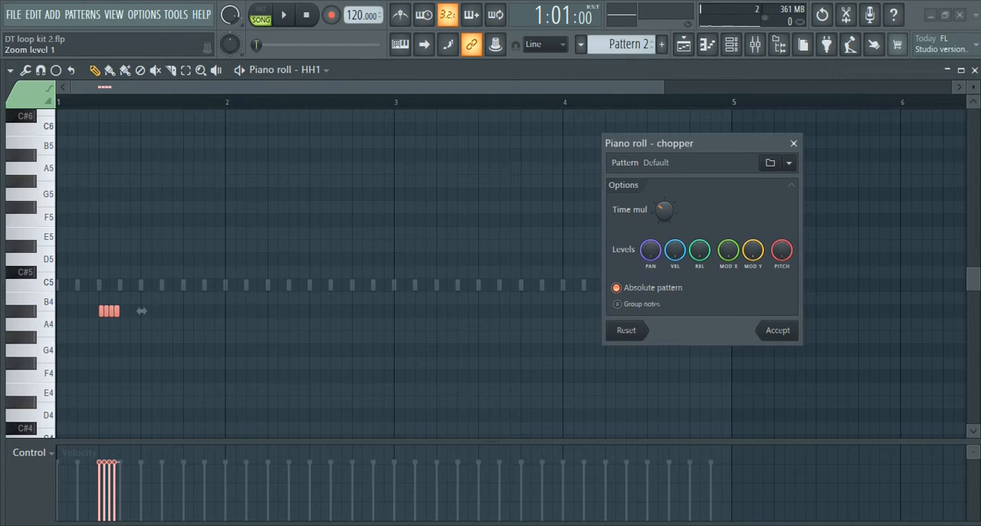
{"action": "left_click", "coordinate": [776, 337]}
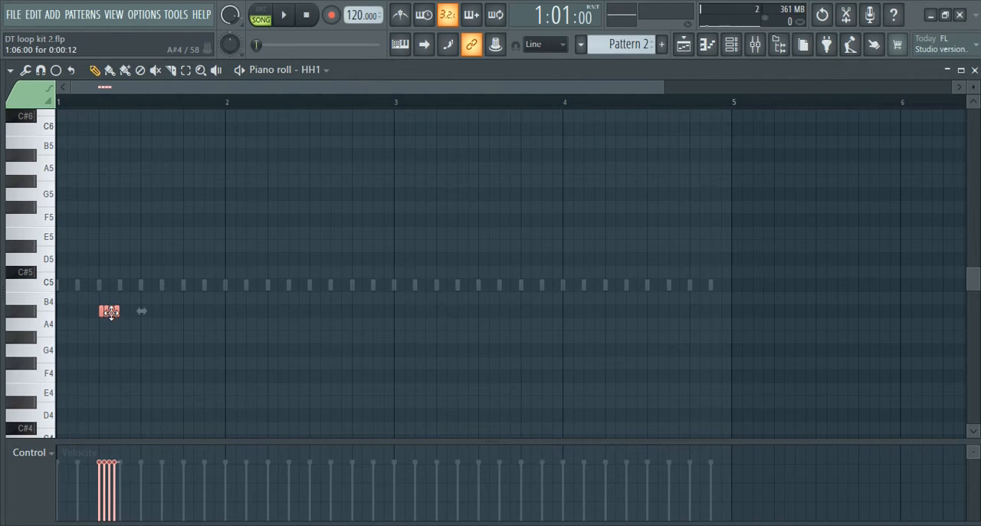
Copy the chopped four-note roll to A4 at the end of bar 1 and briefly play the result
{"action": "left_click_drag", "start_coordinate": [109, 311], "coordinate": [209, 322]}
{"action": "key", "text": "space"}
{"action": "key", "text": "space"}
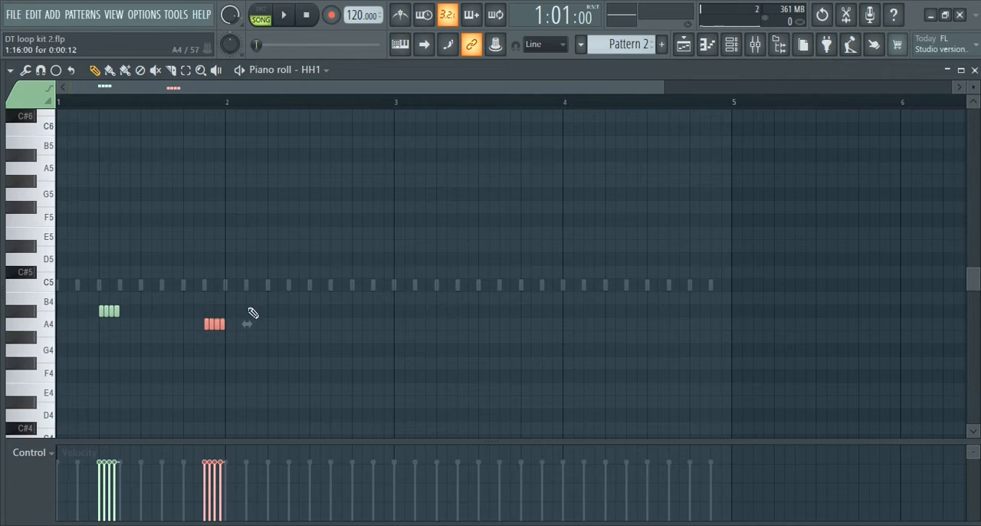
Add three half-step C5 notes in bar 2, at 2:05, 2:07 and 2:08
{"action": "left_click", "coordinate": [270, 286]}
{"action": "left_click", "coordinate": [290, 285]}
{"action": "left_click_drag", "start_coordinate": [291, 286], "coordinate": [301, 285]}
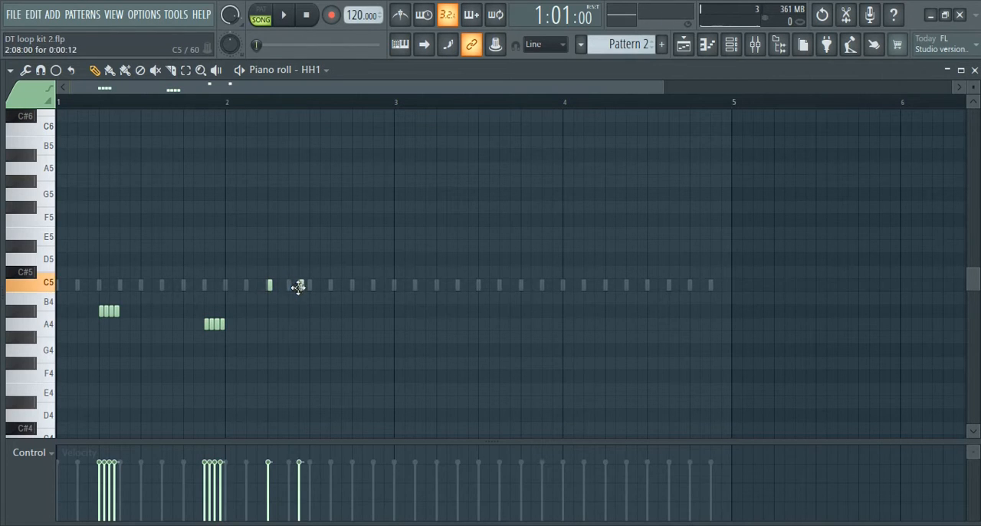
{"action": "left_click", "coordinate": [290, 286]}
Select the three C5 notes in bar 2 and shorten them together to zero length
{"action": "scroll", "coordinate": [293, 107], "scroll_direction": "up", "scroll_amount": 3}
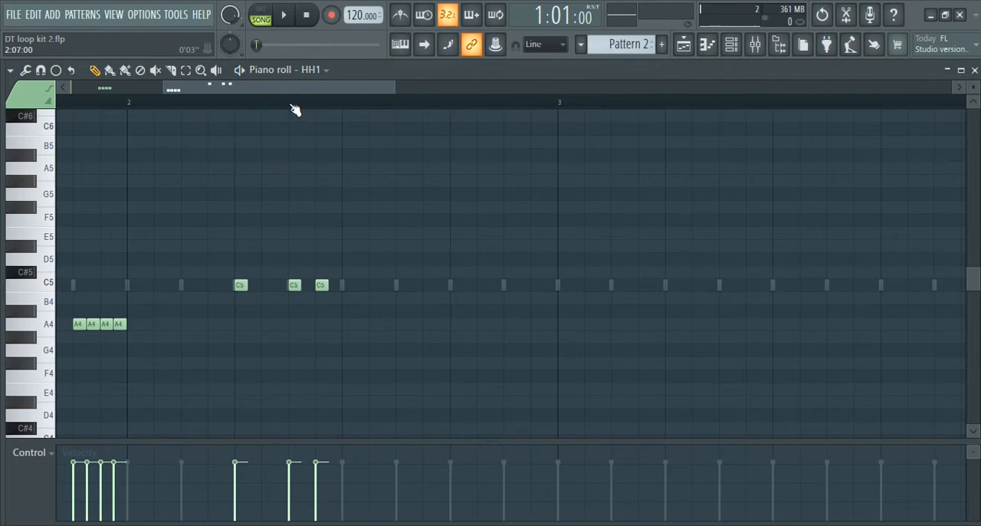
{"action": "left_click", "coordinate": [329, 284]}
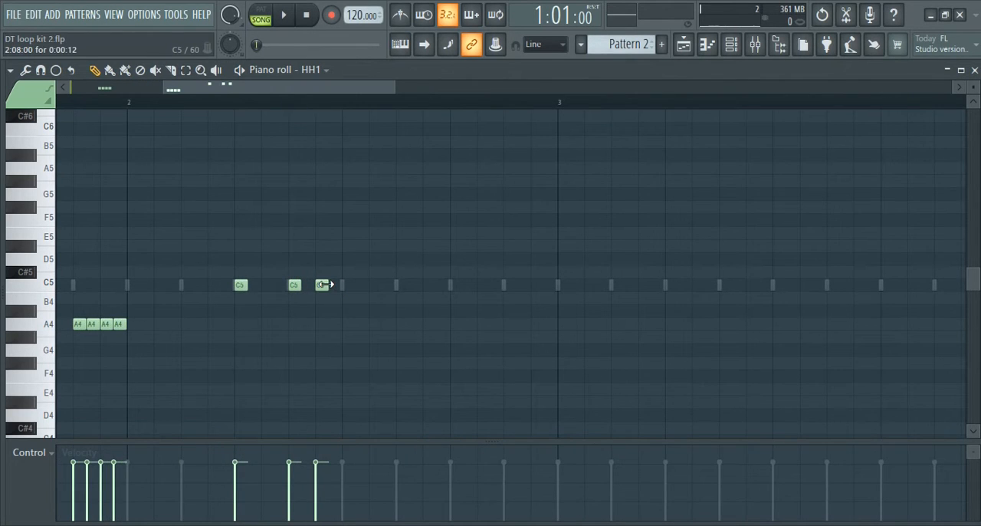
{"action": "left_click_drag", "start_coordinate": [334, 296], "coordinate": [176, 252]}
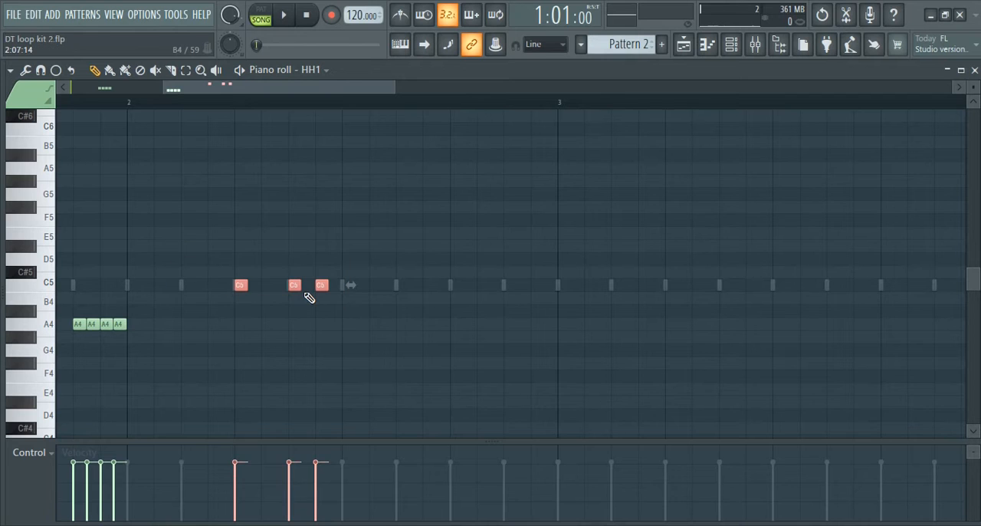
{"action": "left_click_drag", "start_coordinate": [335, 283], "coordinate": [314, 279]}
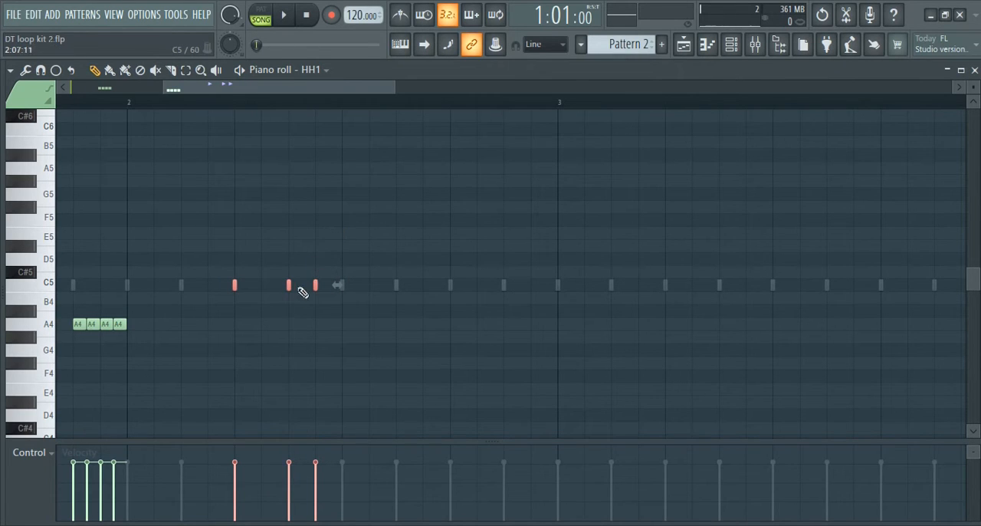
{"action": "left_click", "coordinate": [303, 239]}
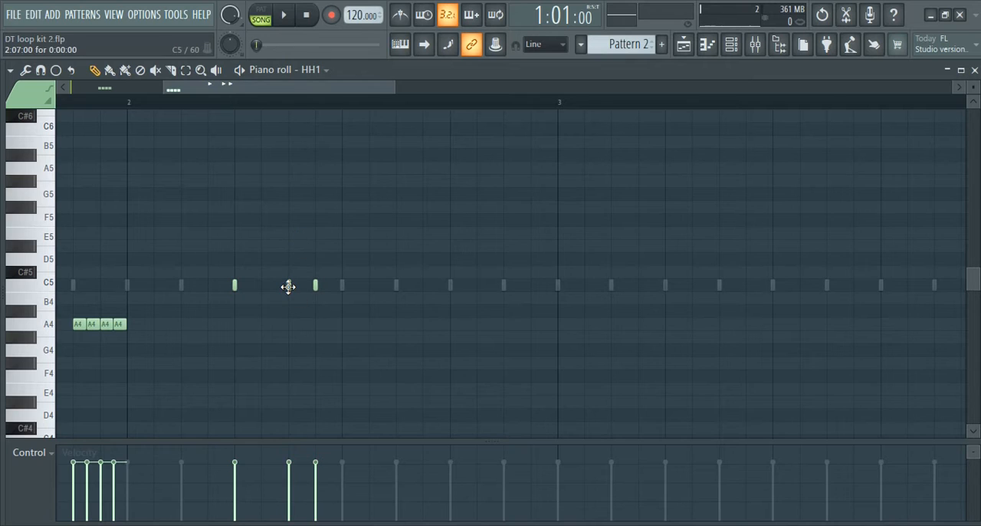
Move the middle C5 note in bar 2 earlier to space the three evenly, and play the pattern
{"action": "left_click_drag", "start_coordinate": [288, 287], "coordinate": [275, 281]}
{"action": "key", "text": "space"}
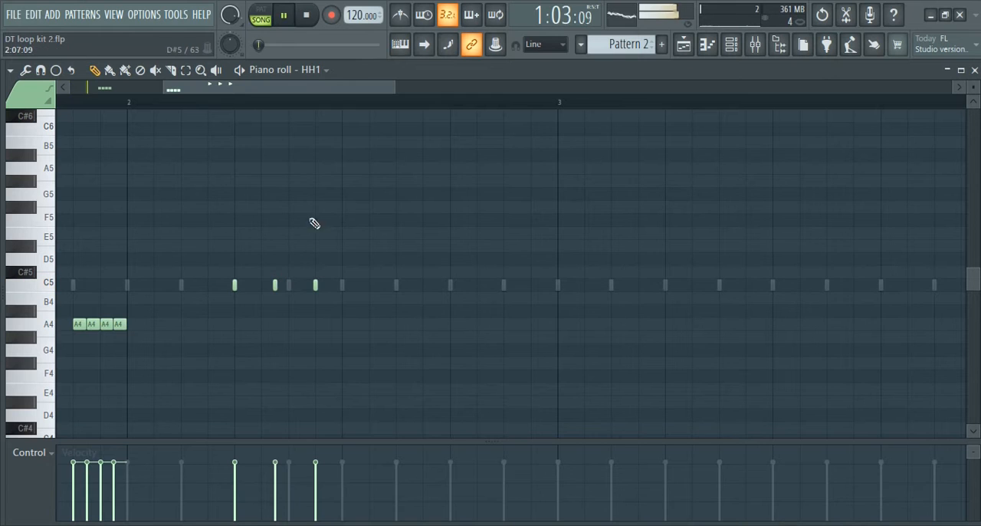
{"action": "scroll", "coordinate": [299, 105], "scroll_direction": "down", "scroll_amount": 6}
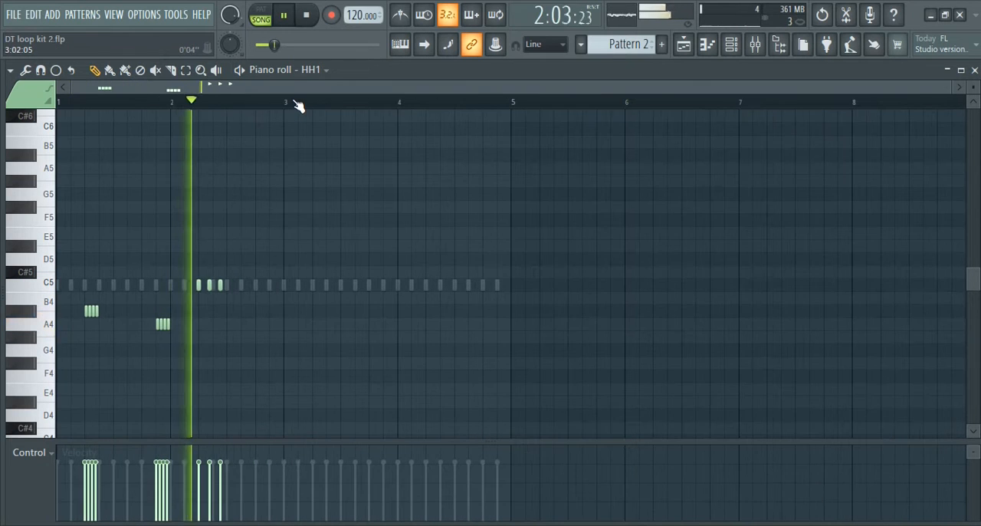
{"action": "key", "text": "space"}
Copy all the HH1 notes from bars 1 and 2 into bars 3 and 4 and start playback
{"action": "left_click_drag", "start_coordinate": [258, 343], "coordinate": [57, 188]}
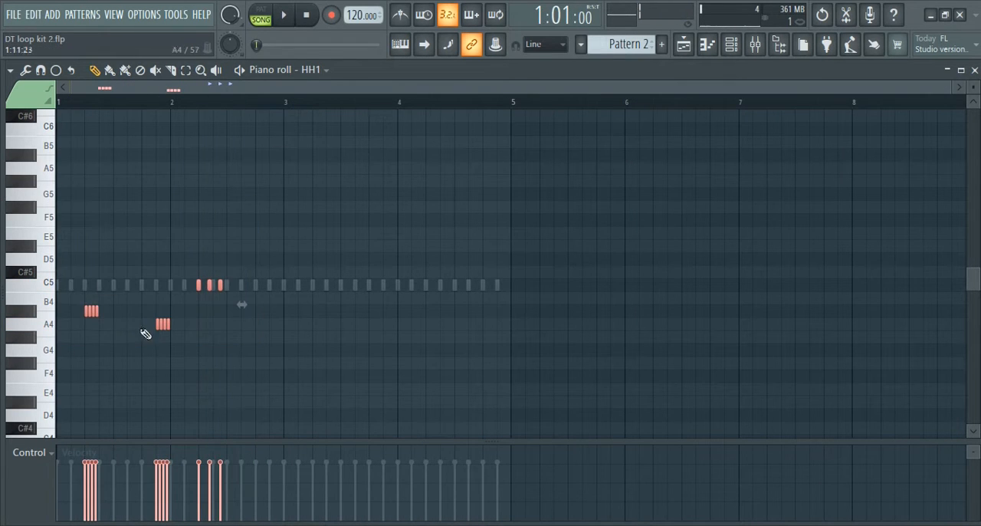
{"action": "left_click_drag", "start_coordinate": [165, 321], "coordinate": [392, 324]}
{"action": "key", "text": "space"}
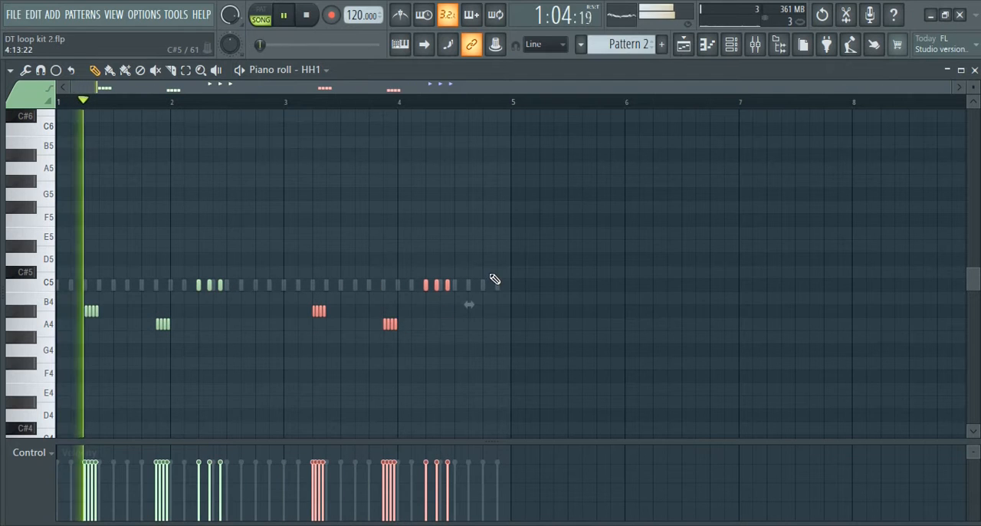
Copy bar 4's three C5 notes to the bar's last beat, and raise the original three to D5
{"action": "left_click_drag", "start_coordinate": [465, 305], "coordinate": [406, 252]}
{"action": "left_click_drag", "start_coordinate": [438, 286], "coordinate": [407, 255]}
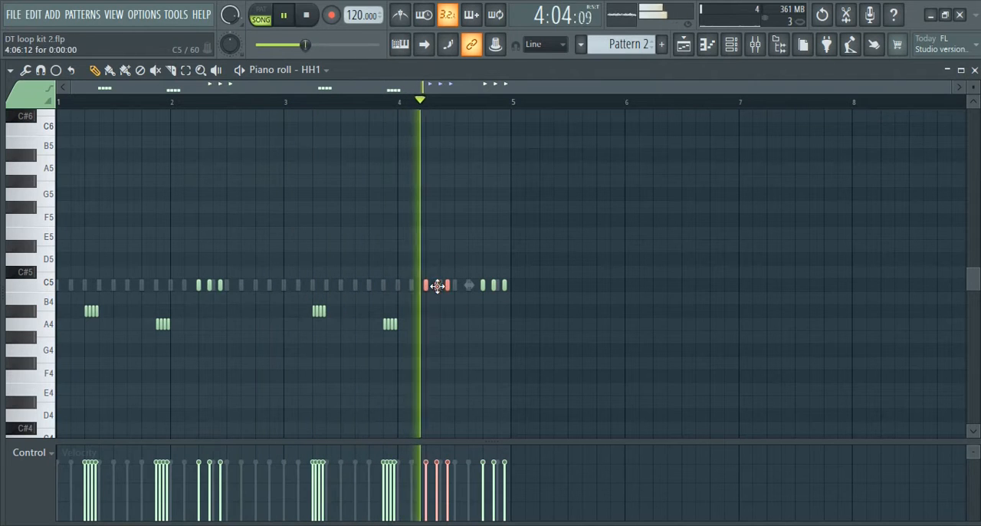
{"action": "left_click_drag", "start_coordinate": [434, 286], "coordinate": [437, 250]}
{"action": "key", "text": "space"}
Lower the roll at the end of bar 3 to G#4, raise the bar's first roll to C#5, and listen
{"action": "left_click_drag", "start_coordinate": [418, 344], "coordinate": [389, 337]}
{"action": "left_click", "coordinate": [322, 311]}
{"action": "left_click_drag", "start_coordinate": [318, 312], "coordinate": [318, 271]}
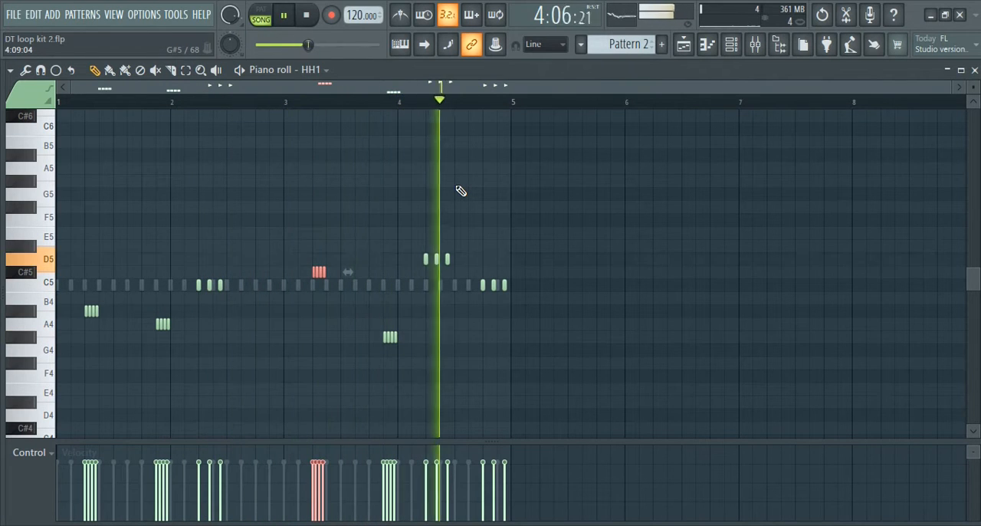
{"action": "key", "text": "space"}
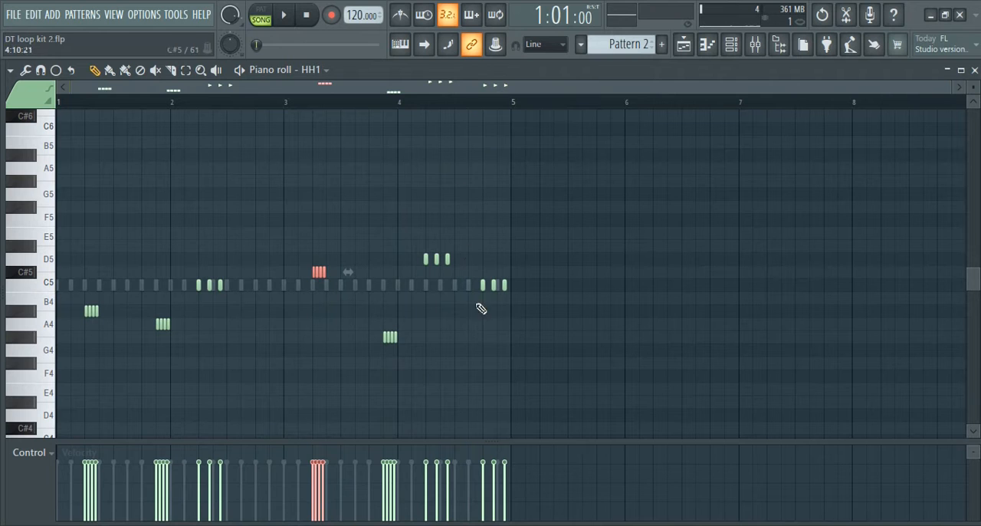
Randomize the velocity and release levels of the HH1 notes
{"action": "key", "text": "alt+r"}
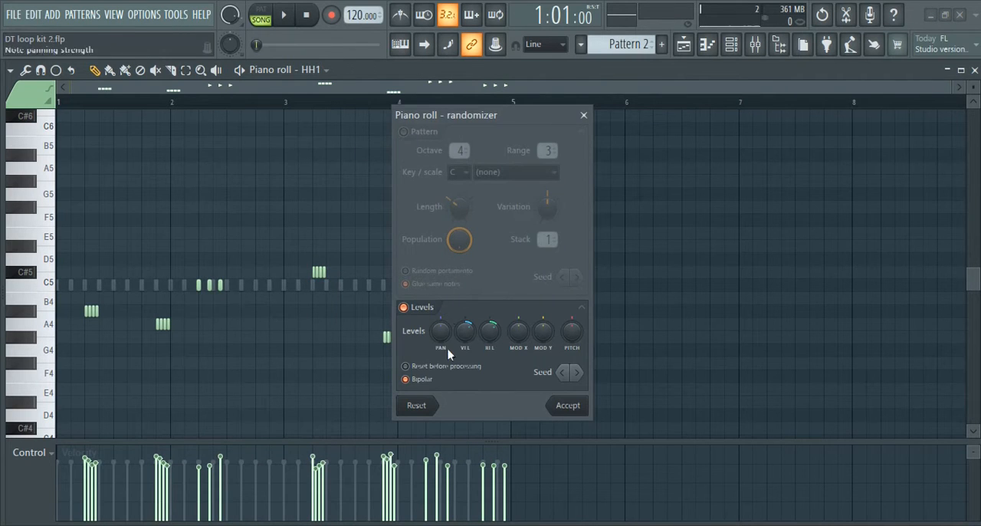
{"action": "left_click_drag", "start_coordinate": [467, 332], "coordinate": [491, 346]}
{"action": "left_click", "coordinate": [552, 406]}
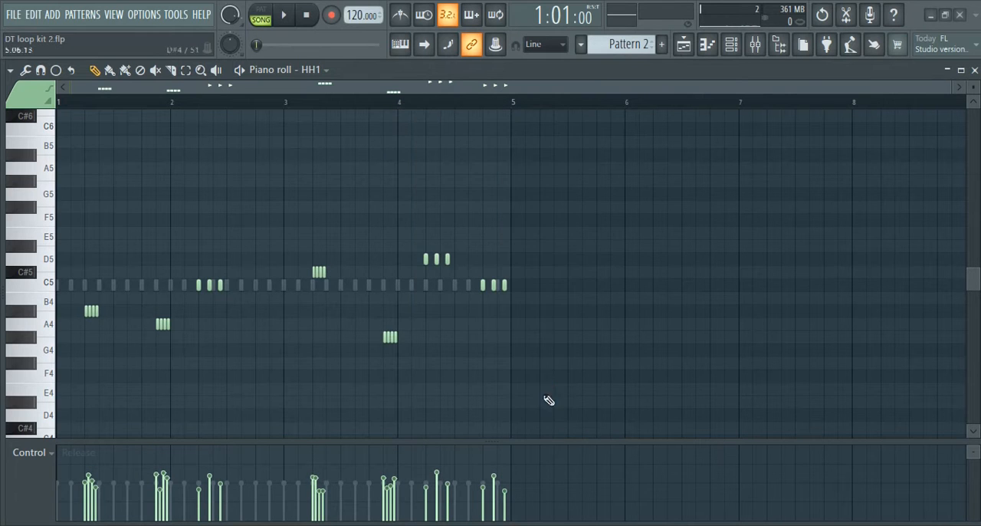
Randomize the HH channel's note levels with the same settings, and play the pattern with the piano roll closed
{"action": "left_click", "coordinate": [323, 70]}
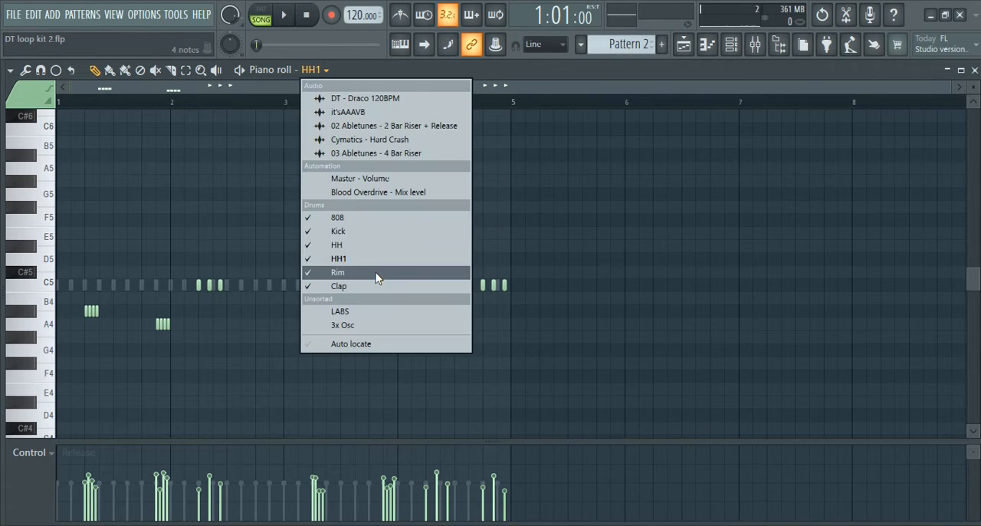
{"action": "left_click", "coordinate": [378, 245]}
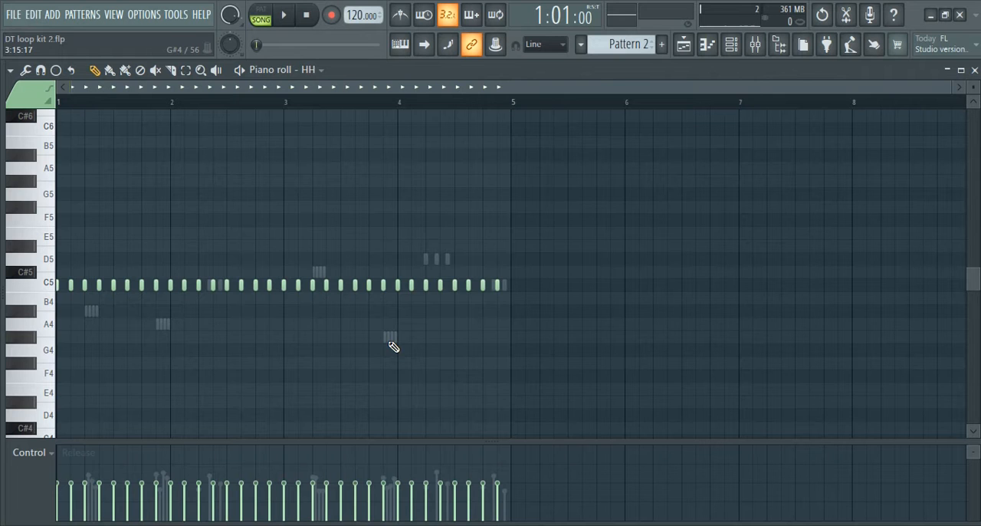
{"action": "key", "text": "alt+r"}
{"action": "left_click", "coordinate": [565, 406]}
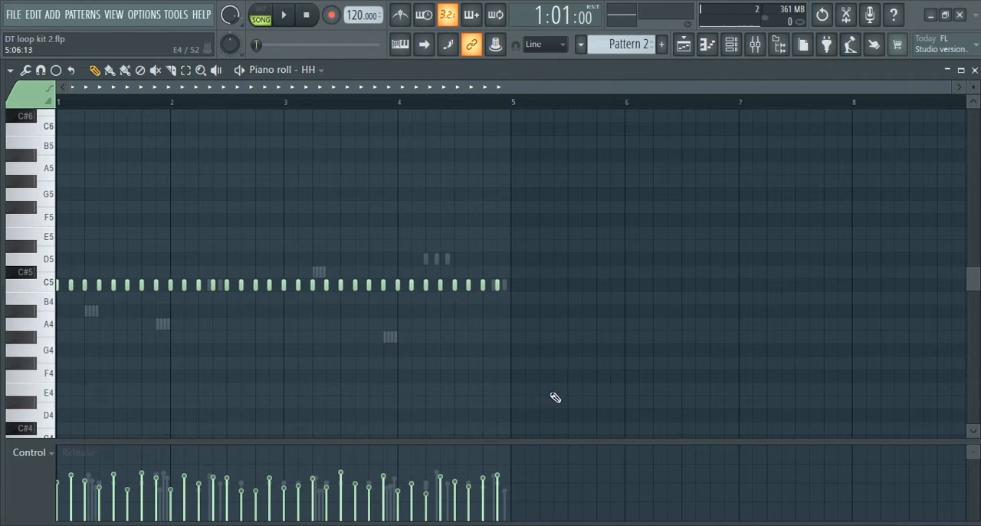
{"action": "key", "text": "space"}
{"action": "left_click", "coordinate": [974, 69]}
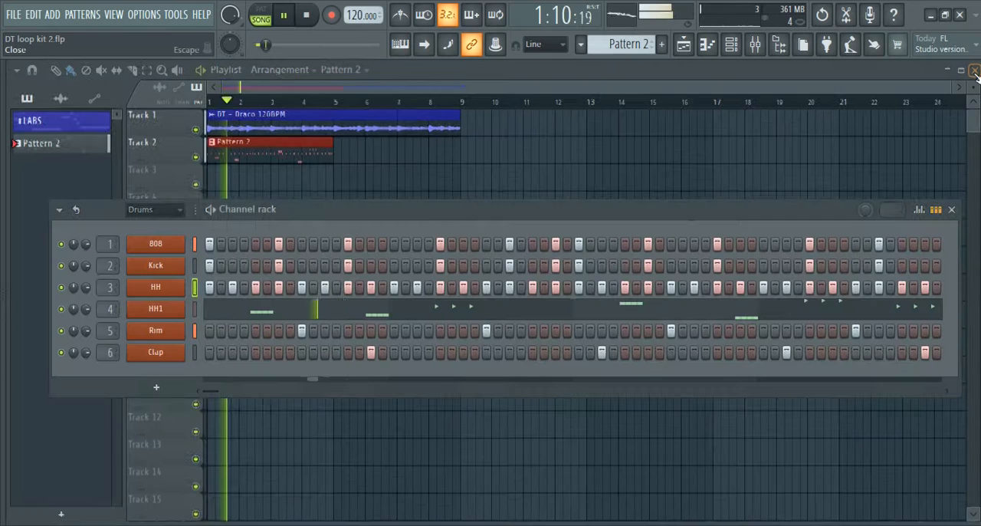
{"action": "key", "text": "space"}
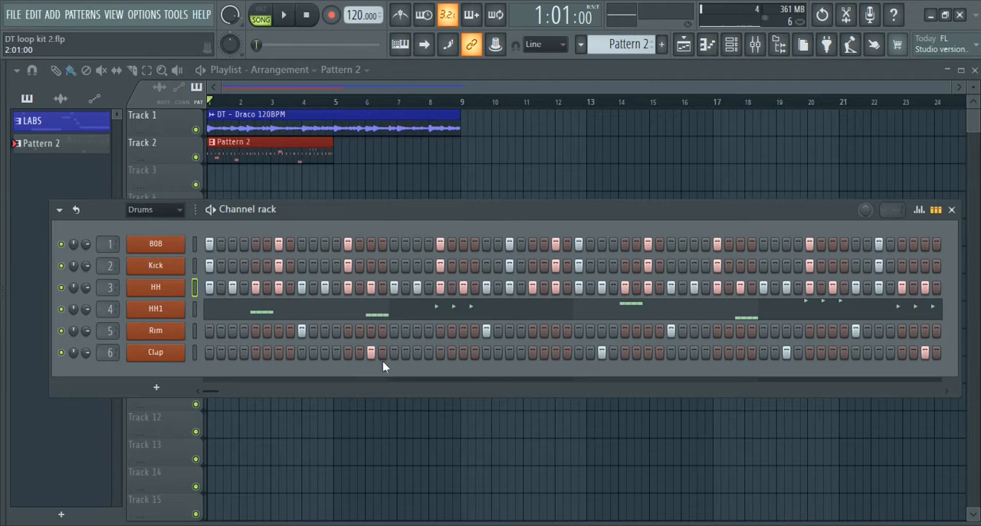
Show all channel groups in the channel rack, and close the rack to reveal the playlist
{"action": "left_click", "coordinate": [170, 211]}
{"action": "left_click", "coordinate": [174, 223]}
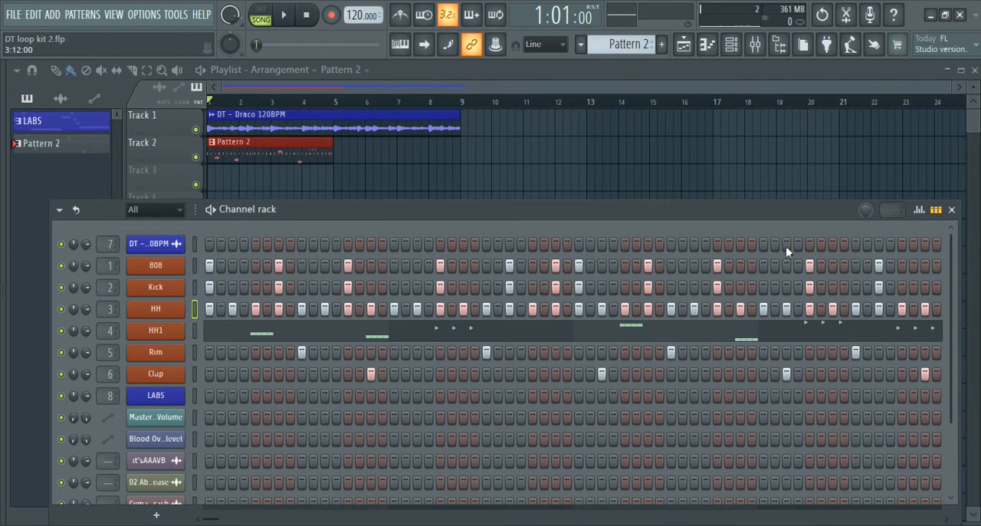
{"action": "left_click", "coordinate": [951, 210]}
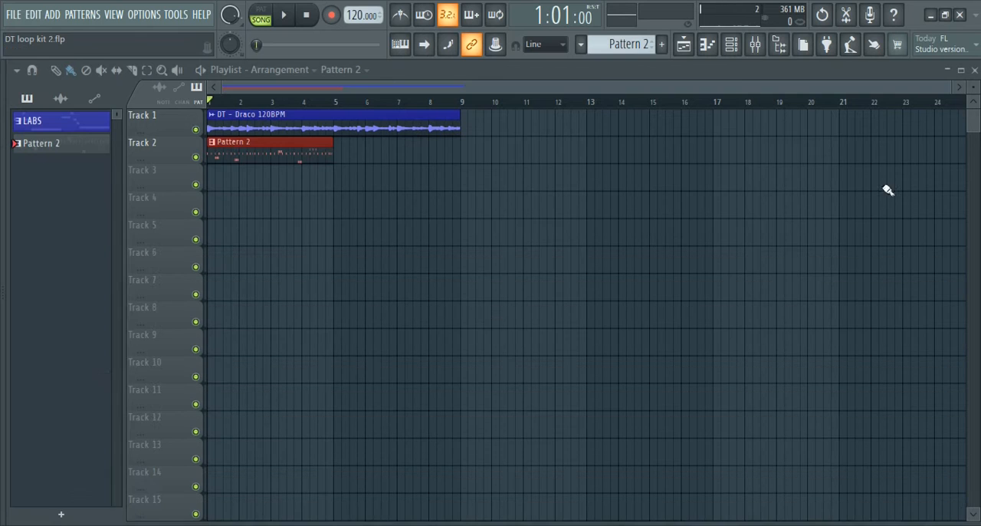
Split Pattern 2 by channel into separate patterns
{"action": "left_click", "coordinate": [580, 45]}
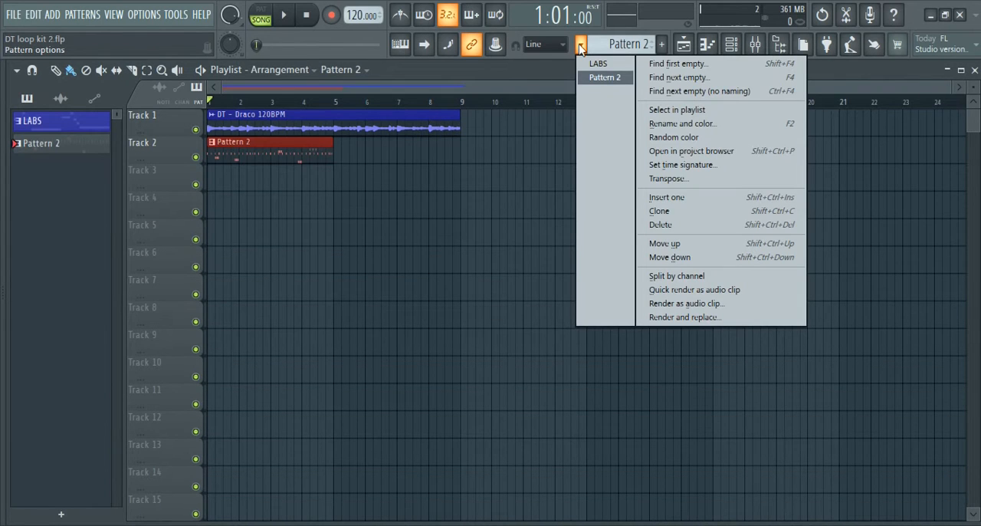
{"action": "left_click", "coordinate": [689, 275]}
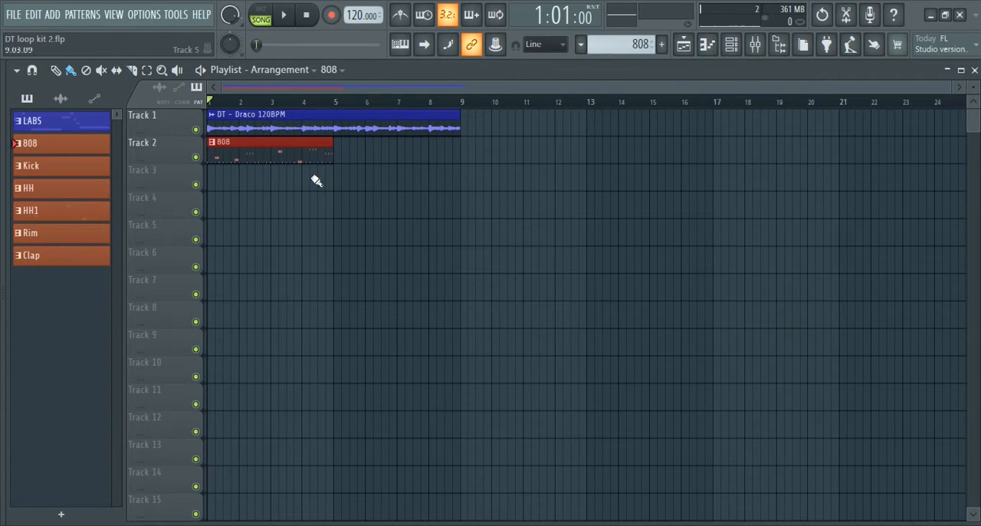
Move the 808 pattern clip down to track 3 and delete it from the playlist
{"action": "left_click_drag", "start_coordinate": [261, 153], "coordinate": [256, 189]}
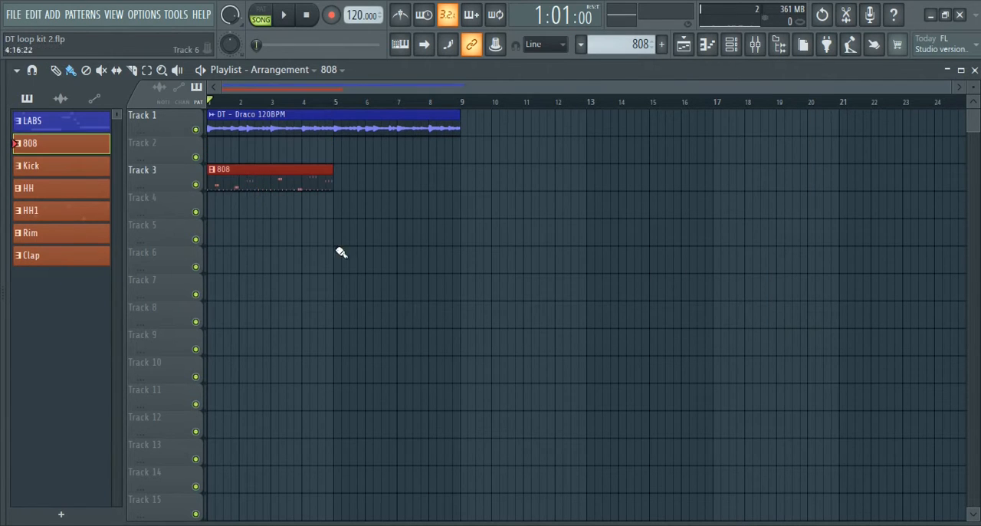
{"action": "scroll", "coordinate": [347, 255], "scroll_direction": "up", "scroll_amount": 2}
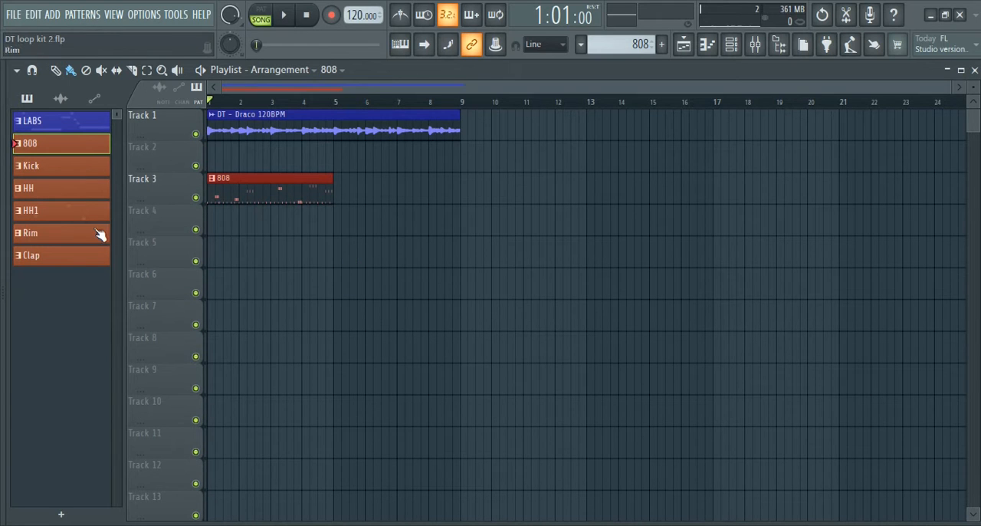
{"action": "right_click", "coordinate": [212, 183]}
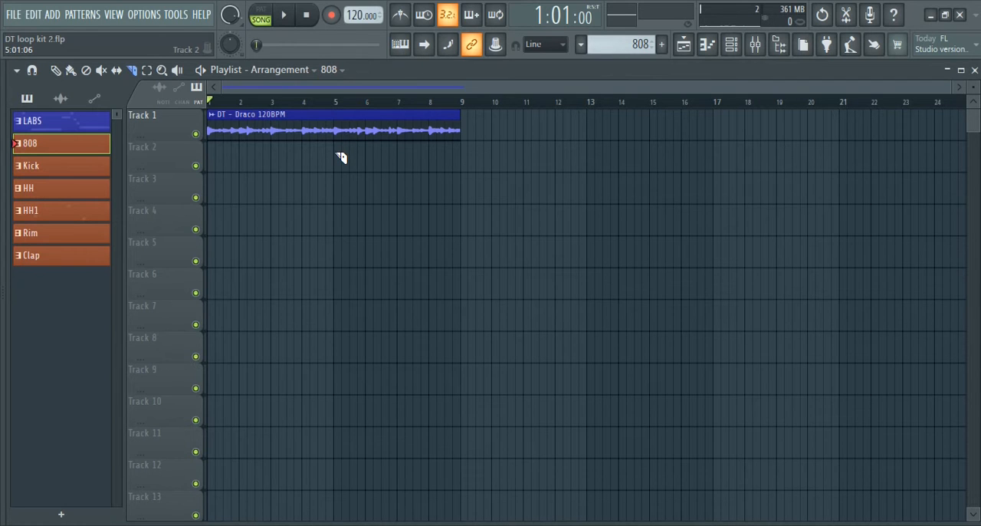
Slice the DT - Draco 120BPM clip on track 1 exactly at bar 5
{"action": "left_click_drag", "start_coordinate": [335, 90], "coordinate": [340, 92]}
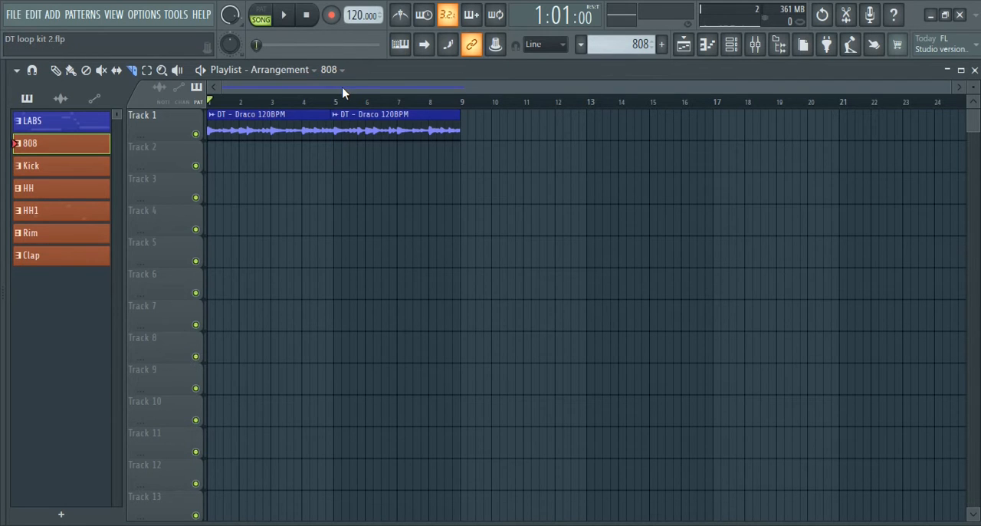
{"action": "key", "text": "ctrl+z"}
{"action": "left_click_drag", "start_coordinate": [342, 101], "coordinate": [340, 144]}
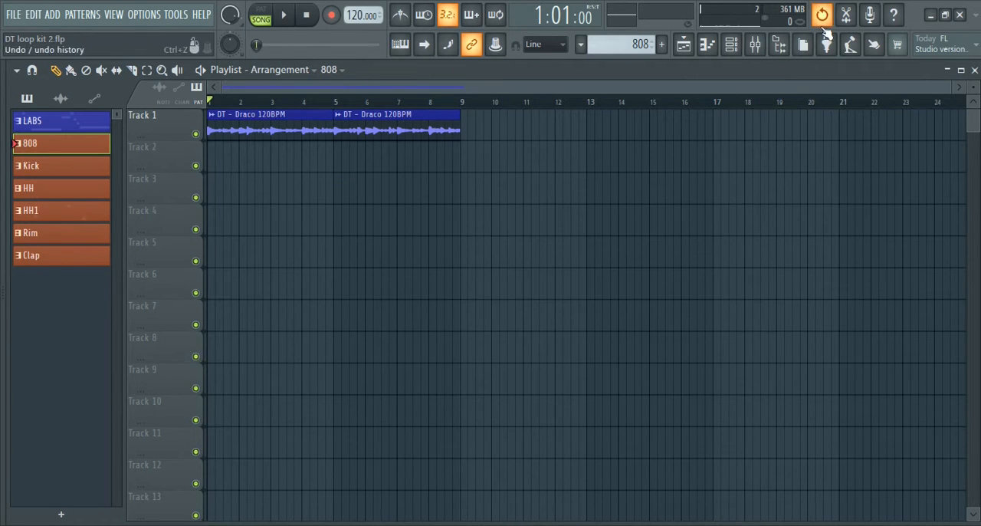
{"action": "left_click", "coordinate": [86, 70]}
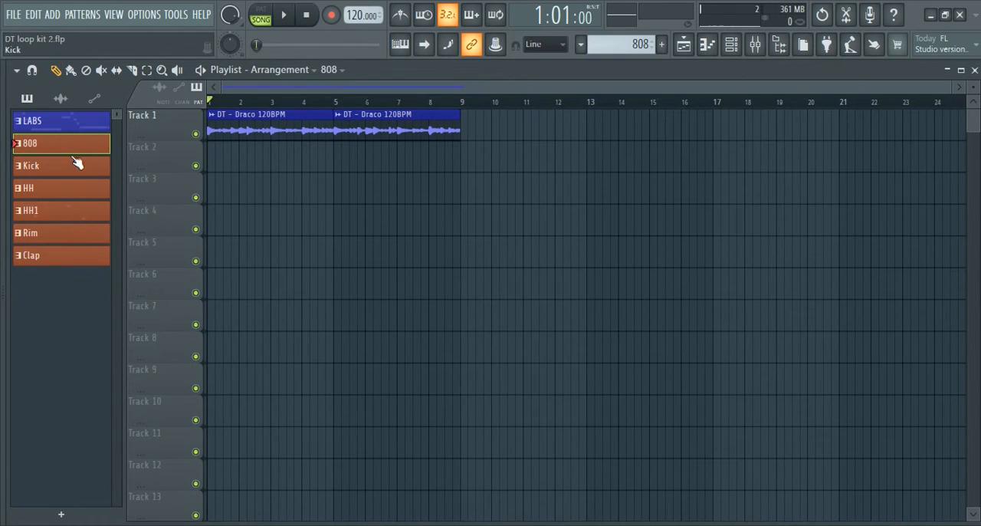
Place the 808, Kick, HH, HH1, Rim and Clap patterns on tracks 2 to 7 at bar 5, and play from there
{"action": "left_click", "coordinate": [76, 263]}
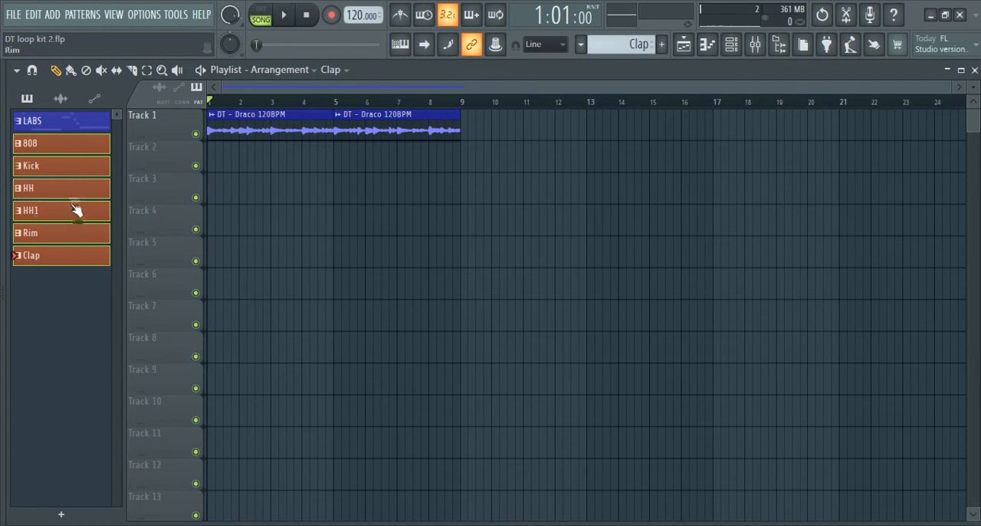
{"action": "left_click", "coordinate": [61, 151]}
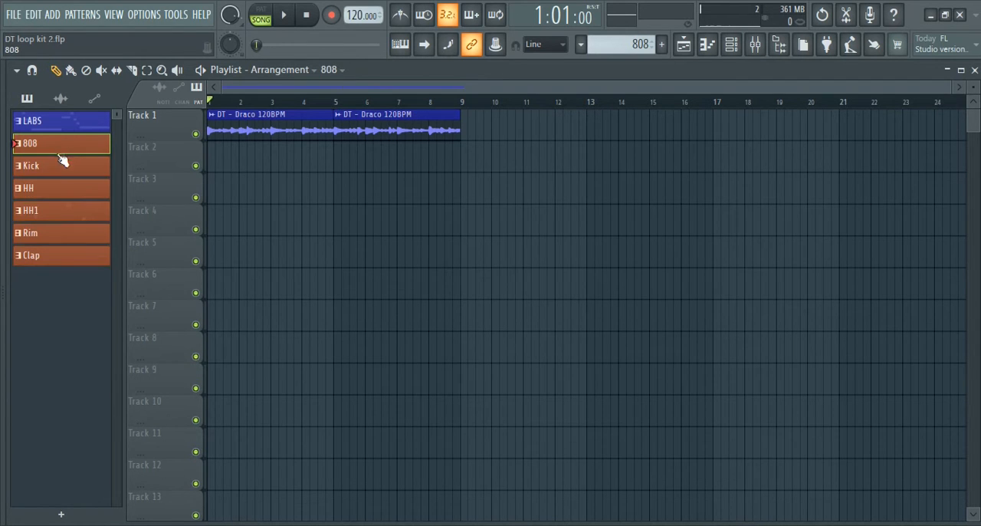
{"action": "left_click", "coordinate": [58, 262]}
{"action": "left_click_drag", "start_coordinate": [53, 153], "coordinate": [337, 166]}
{"action": "key", "text": "space"}
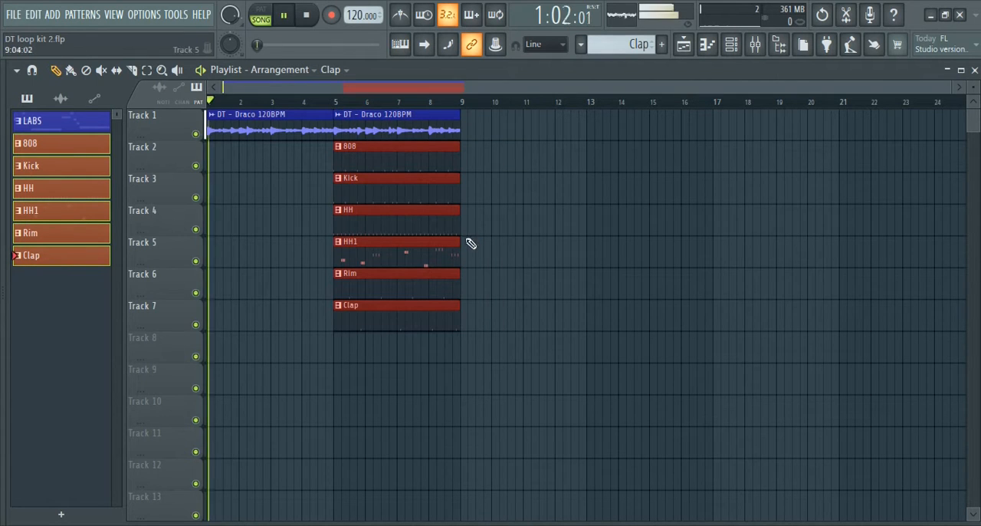
{"action": "left_click", "coordinate": [330, 102]}
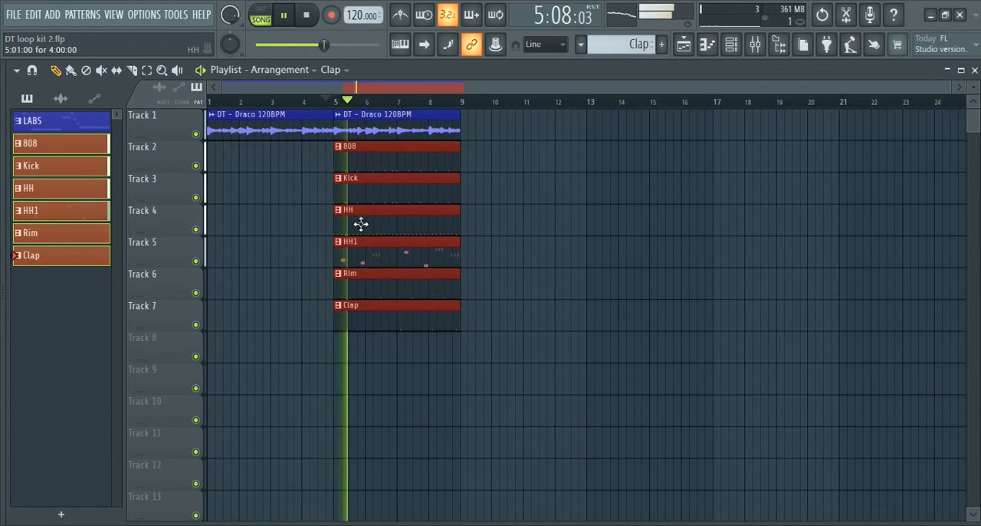
Extend track 1 with copies of the four-bar DT - Draco 120BPM clip from bar 9 onward
{"action": "left_click_drag", "start_coordinate": [401, 120], "coordinate": [525, 125]}
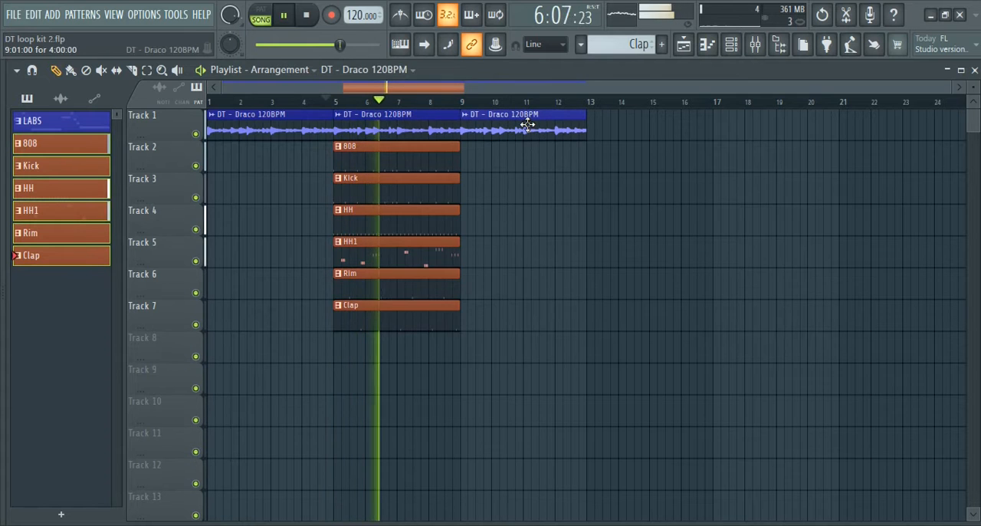
{"action": "scroll", "coordinate": [549, 104], "scroll_direction": "down", "scroll_amount": 1}
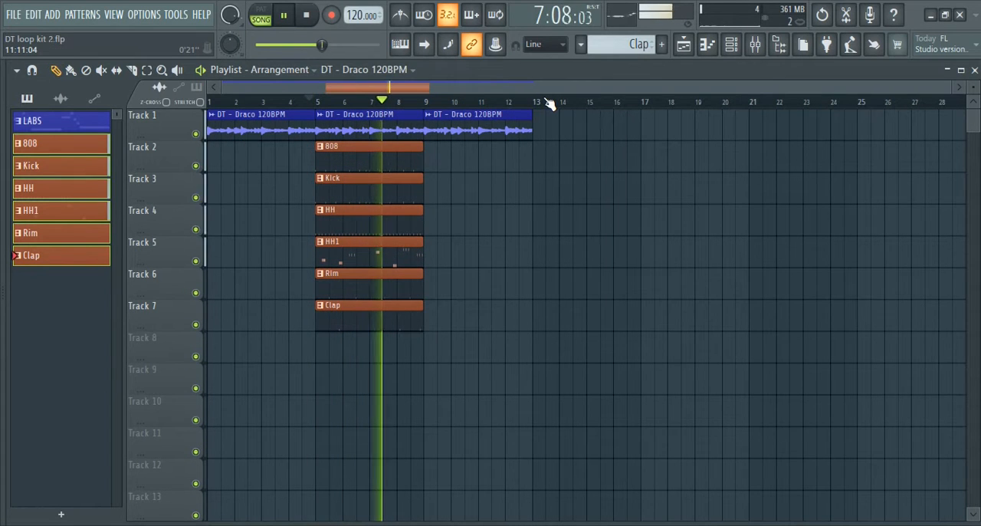
{"action": "key", "text": "space"}
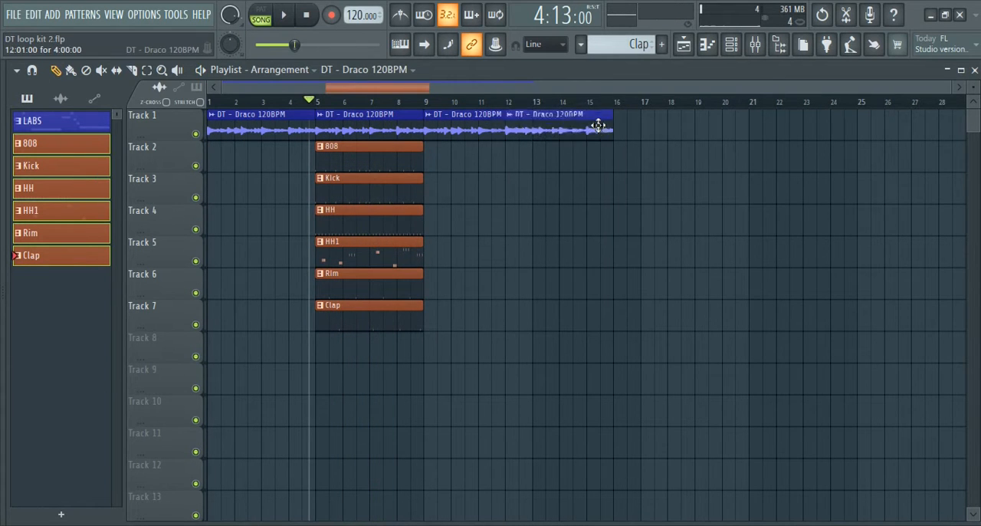
{"action": "left_click", "coordinate": [572, 123]}
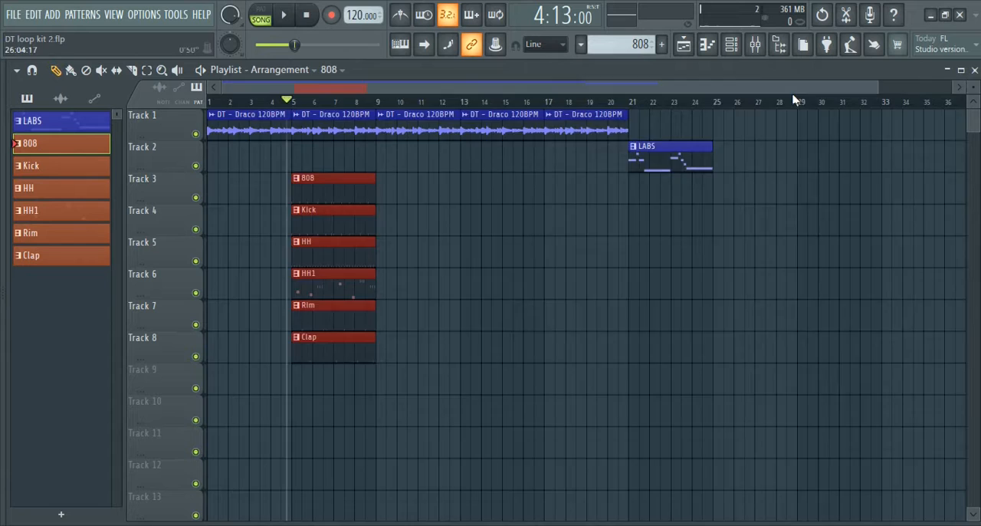
{"action": "scroll", "coordinate": [794, 99], "scroll_direction": "down", "scroll_amount": 1}
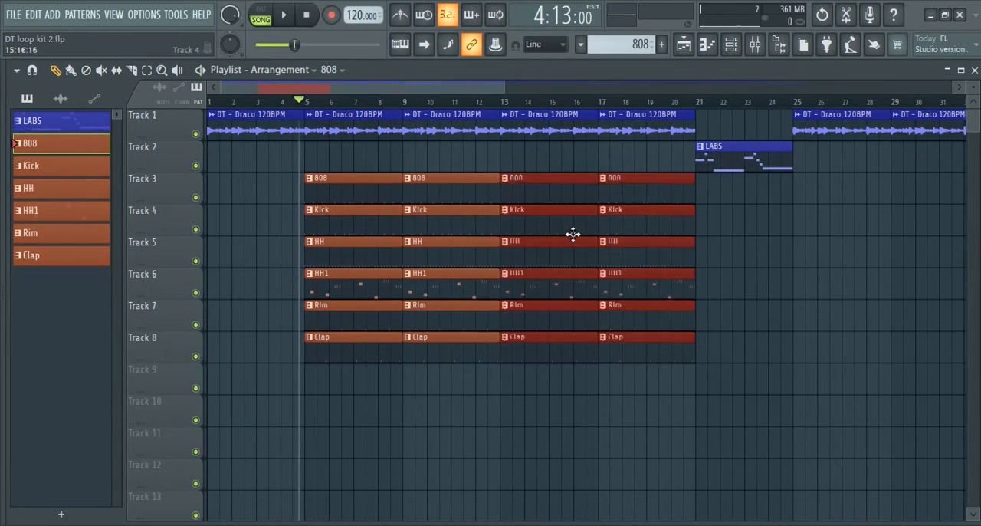
{"action": "key", "text": "space"}
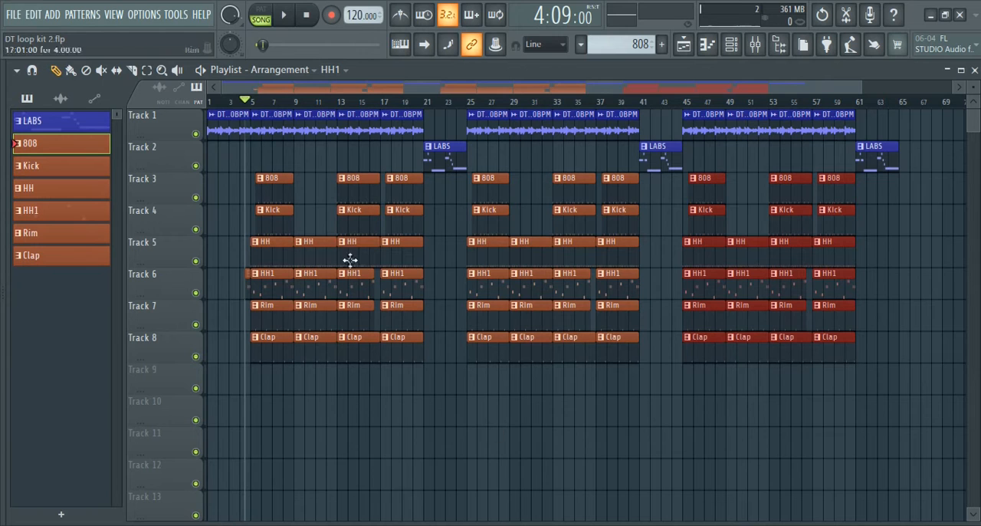
Copy one loop clip to track 10 and a set of drum clips to tracks 11 to 16, with 808 and Kick starting at bar 1
{"action": "left_click", "coordinate": [229, 130]}
{"action": "left_click_drag", "start_coordinate": [232, 129], "coordinate": [234, 435]}
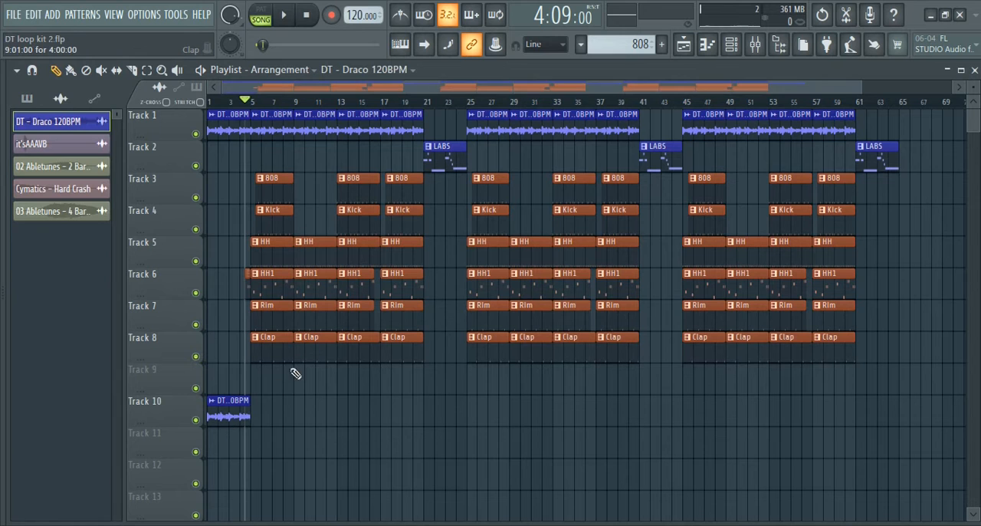
{"action": "left_click_drag", "start_coordinate": [280, 393], "coordinate": [281, 175]}
{"action": "left_click_drag", "start_coordinate": [271, 220], "coordinate": [213, 471]}
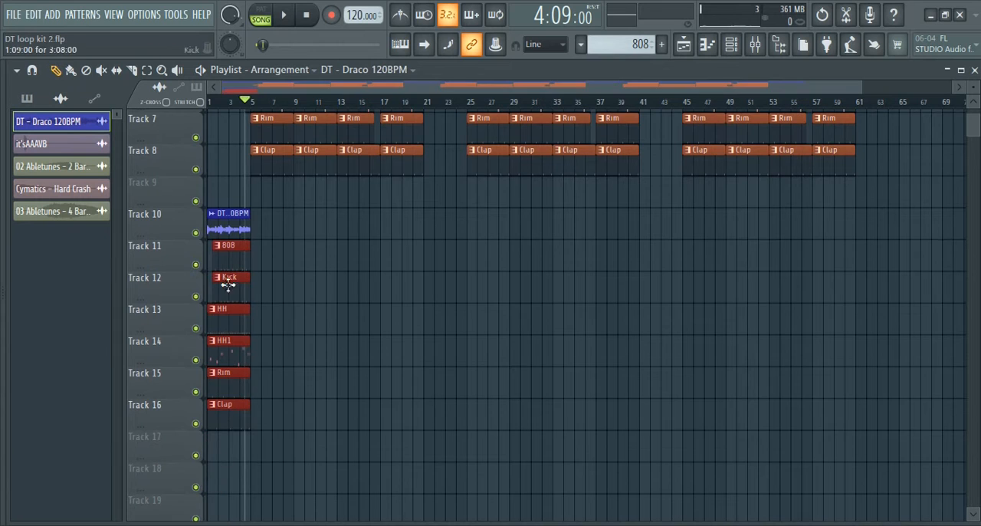
{"action": "left_click_drag", "start_coordinate": [278, 269], "coordinate": [206, 269]}
Solo tracks 10 to 16 so only the copied loop and drum clips are active
{"action": "right_click", "coordinate": [197, 233]}
{"action": "left_click", "coordinate": [195, 264]}
{"action": "left_click", "coordinate": [196, 295]}
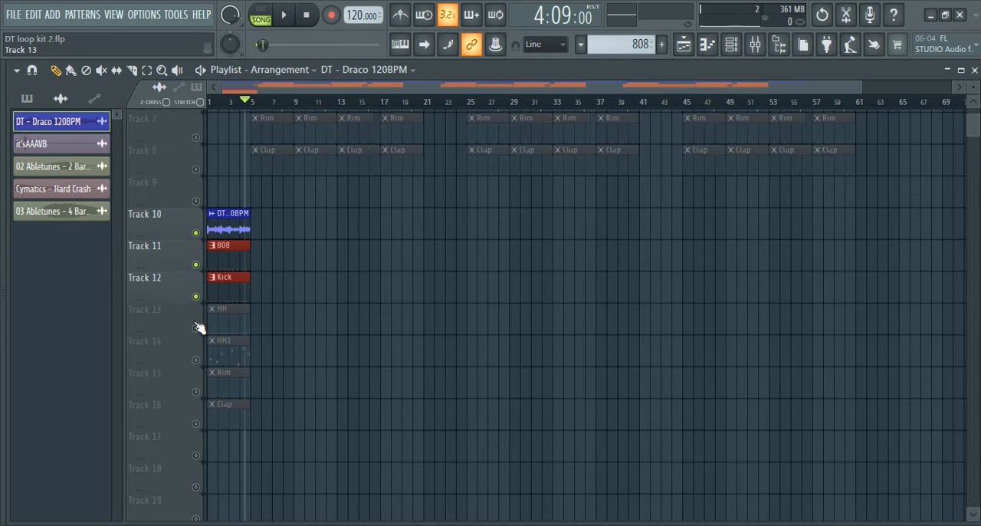
{"action": "left_click", "coordinate": [195, 327]}
{"action": "left_click", "coordinate": [196, 359]}
{"action": "left_click", "coordinate": [195, 391]}
{"action": "left_click", "coordinate": [195, 423]}
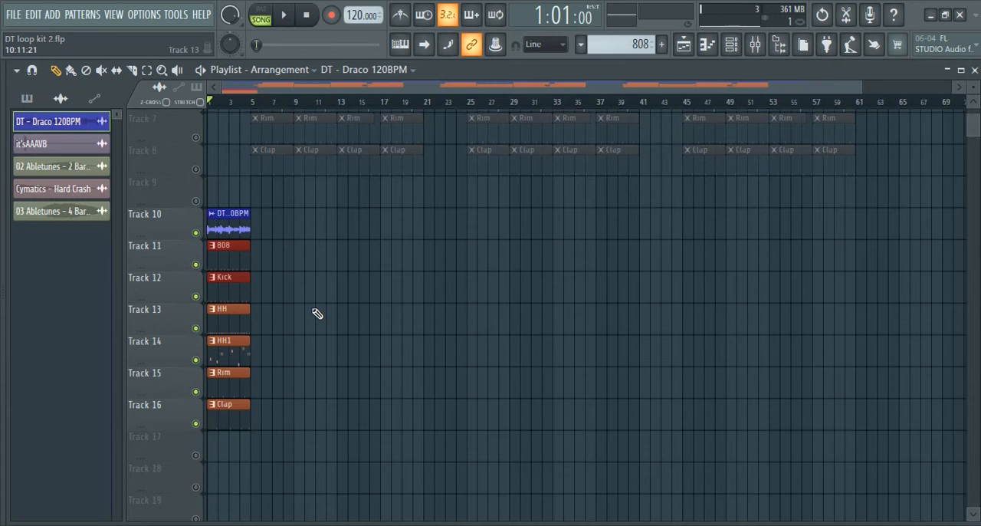
Show the mixer and examine the effect slots of the Master, 808, Kick and HH tracks
{"action": "key", "text": "F9"}
{"action": "left_click", "coordinate": [462, 159]}
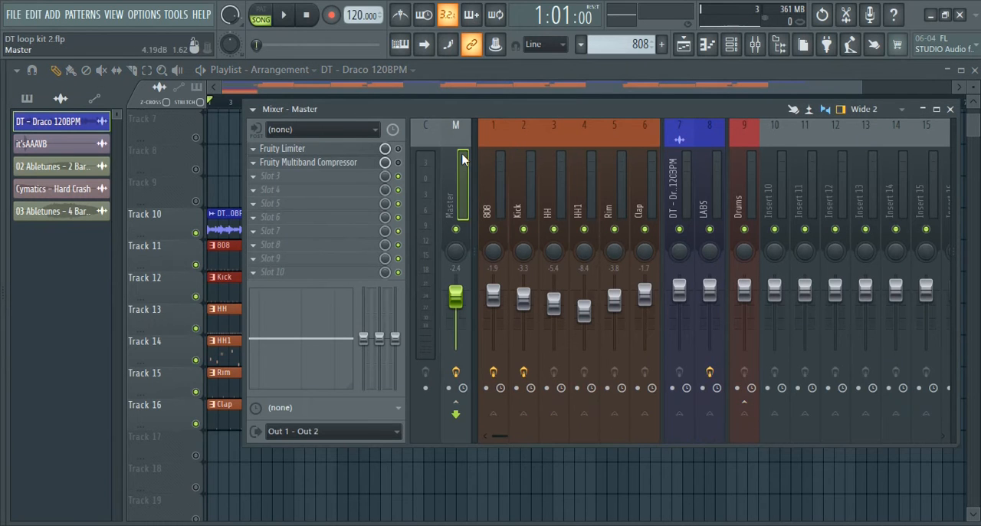
{"action": "left_click", "coordinate": [505, 153]}
{"action": "left_click", "coordinate": [529, 152]}
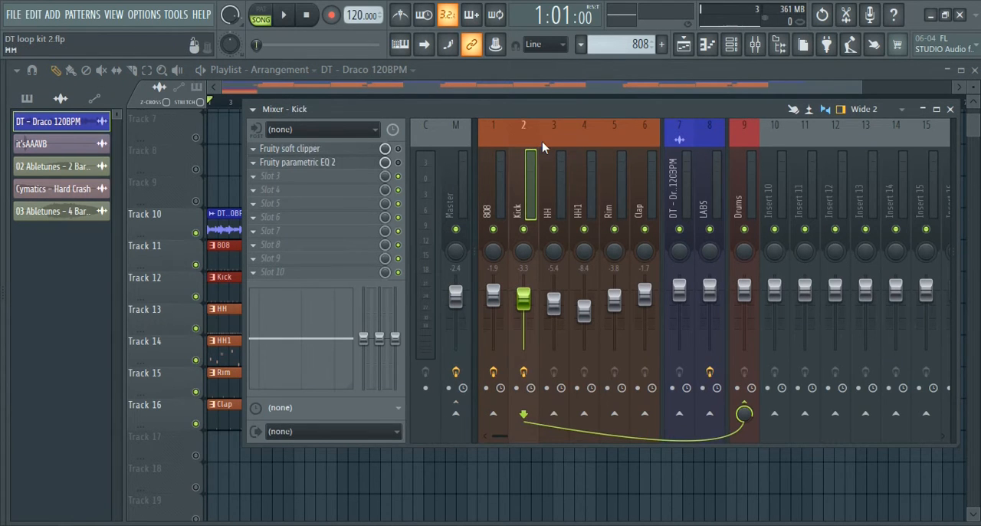
{"action": "left_click", "coordinate": [560, 153]}
Reset the volume faders of the HH, HH1, Kick, 808 and Master mixer tracks to default
{"action": "right_click", "coordinate": [560, 313]}
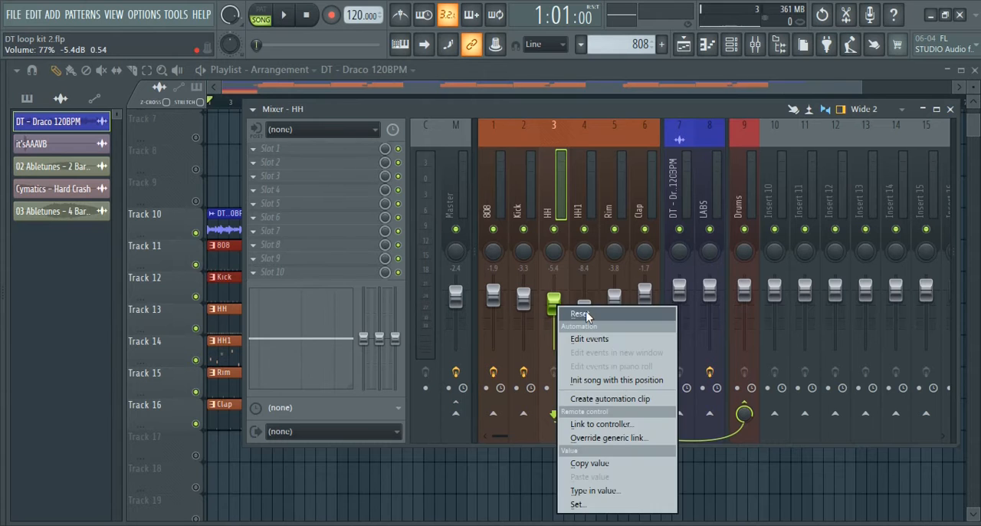
{"action": "left_click", "coordinate": [584, 310]}
{"action": "right_click", "coordinate": [584, 306]}
{"action": "left_click", "coordinate": [596, 307]}
{"action": "right_click", "coordinate": [522, 298]}
{"action": "left_click", "coordinate": [550, 309]}
{"action": "right_click", "coordinate": [494, 293]}
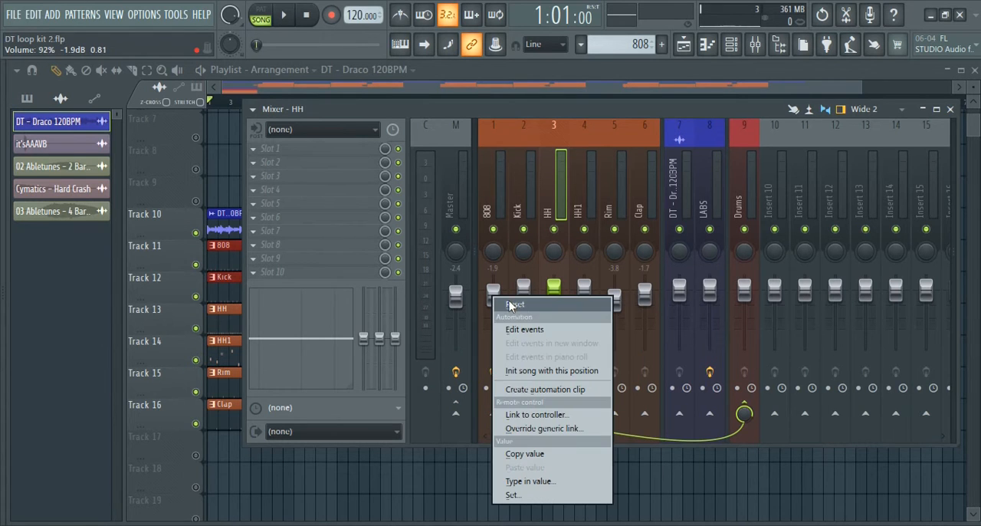
{"action": "left_click", "coordinate": [512, 308]}
{"action": "right_click", "coordinate": [466, 291]}
{"action": "left_click", "coordinate": [490, 305]}
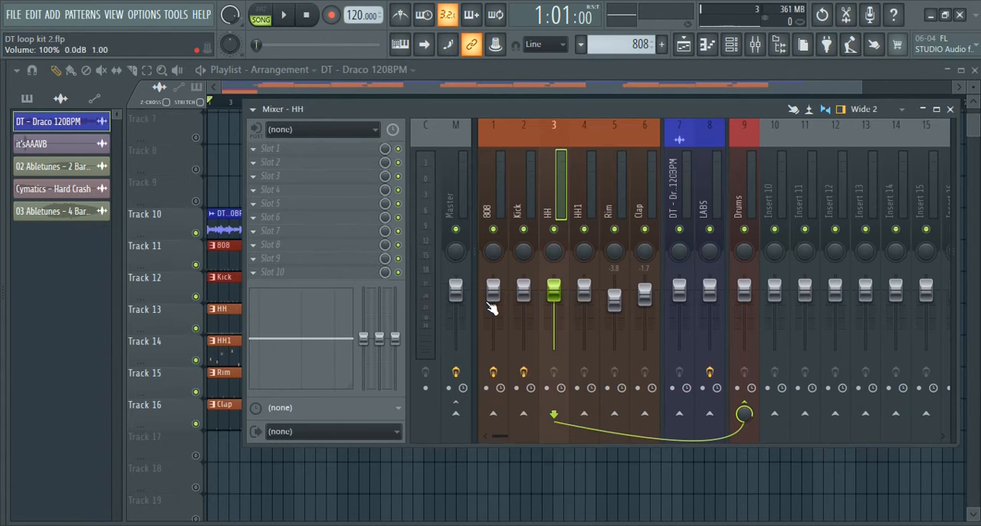
Reset the volume faders of the Rim, Clap, Drums, LABS and DT - Draco 120BPM mixer tracks to default
{"action": "right_click", "coordinate": [613, 295]}
{"action": "left_click", "coordinate": [633, 302]}
{"action": "right_click", "coordinate": [638, 288]}
{"action": "left_click", "coordinate": [670, 297]}
{"action": "right_click", "coordinate": [738, 294]}
{"action": "left_click", "coordinate": [755, 306]}
{"action": "right_click", "coordinate": [706, 301]}
{"action": "left_click", "coordinate": [716, 304]}
{"action": "right_click", "coordinate": [680, 292]}
{"action": "left_click", "coordinate": [693, 303]}
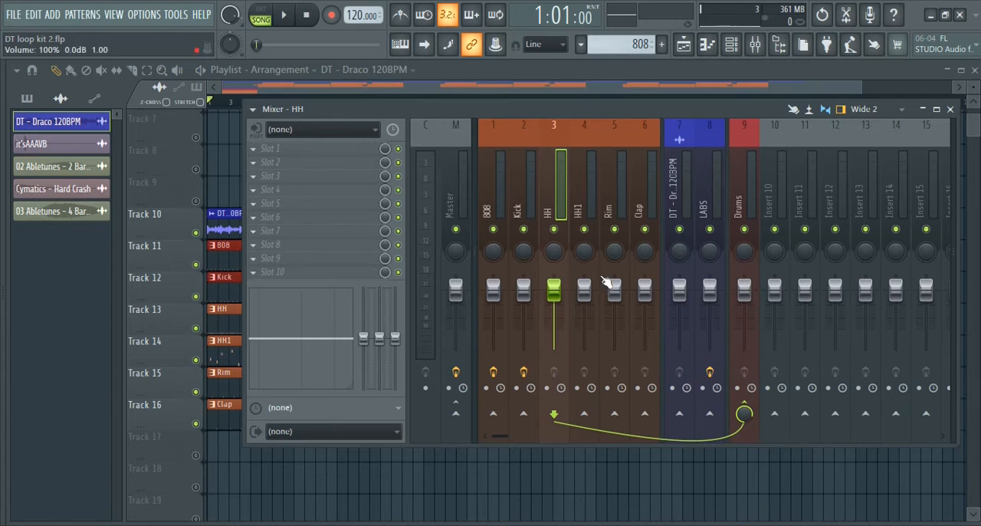
Play the four-bar section and check the level meters of the 808, Master and Drums mixer tracks
{"action": "left_click", "coordinate": [500, 201]}
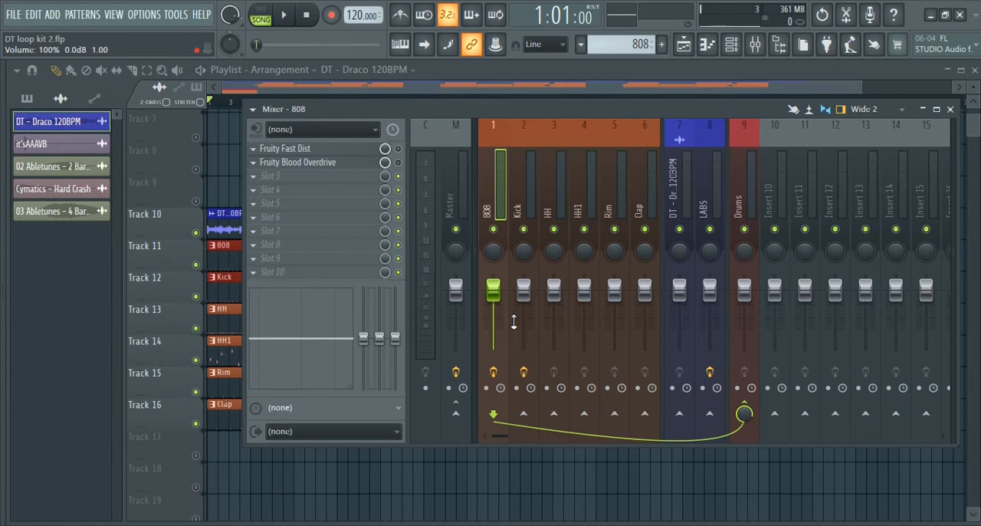
{"action": "key", "text": "space"}
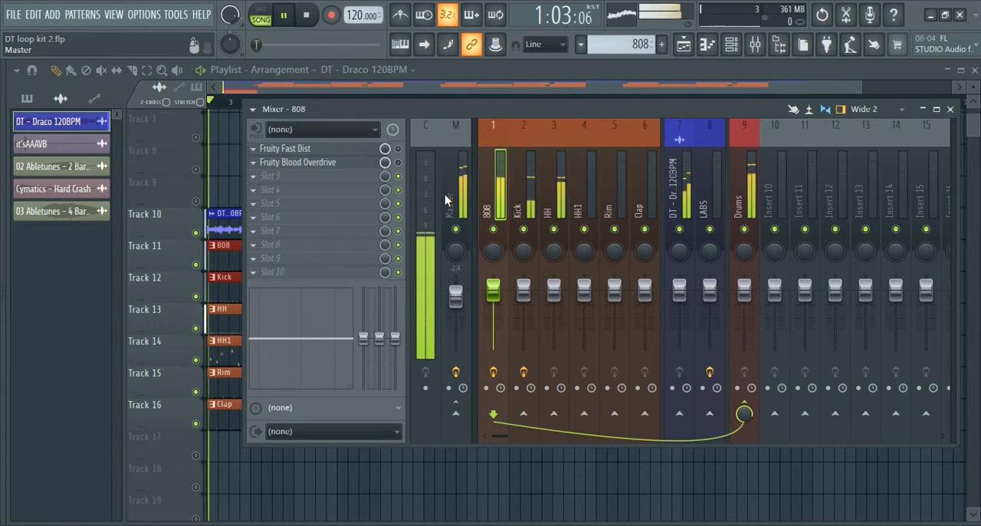
{"action": "key", "text": "space"}
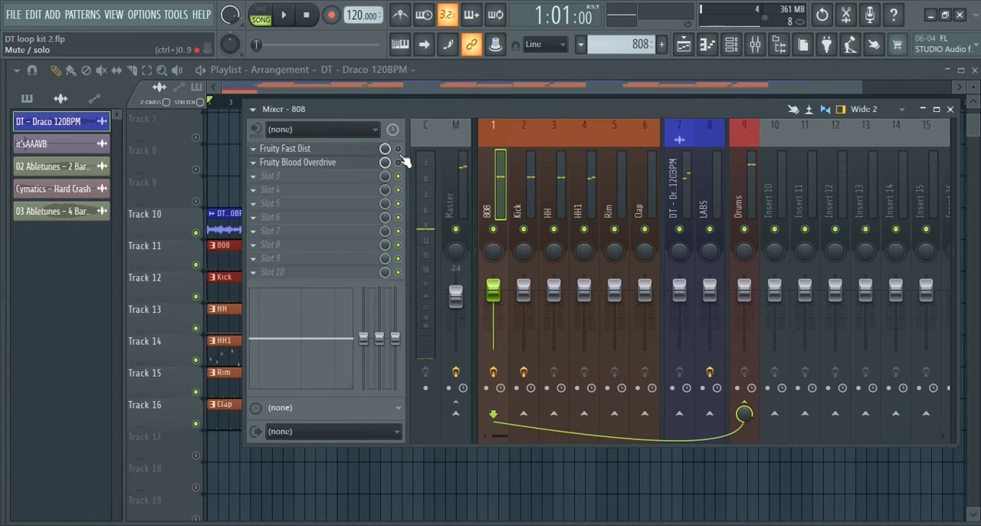
{"action": "key", "text": "space"}
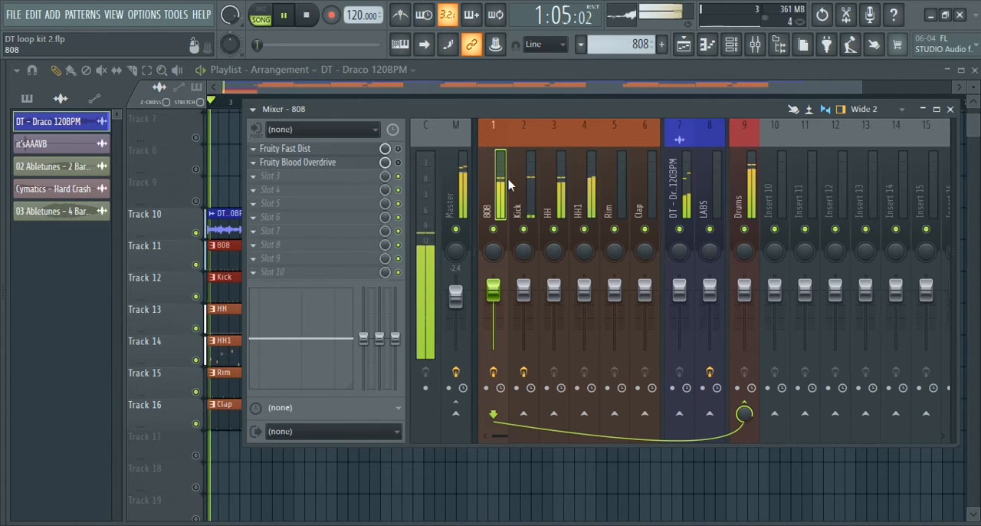
{"action": "left_click", "coordinate": [457, 161]}
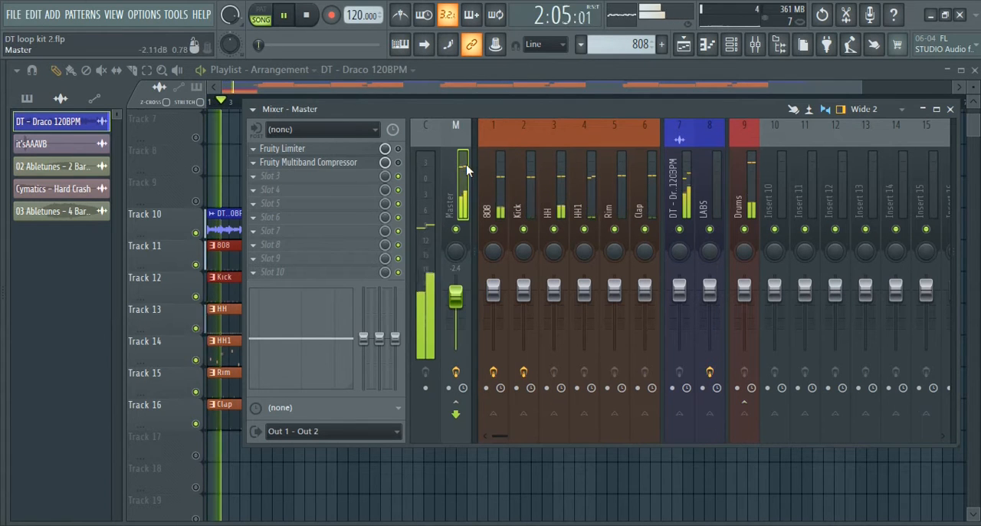
{"action": "left_click", "coordinate": [751, 172]}
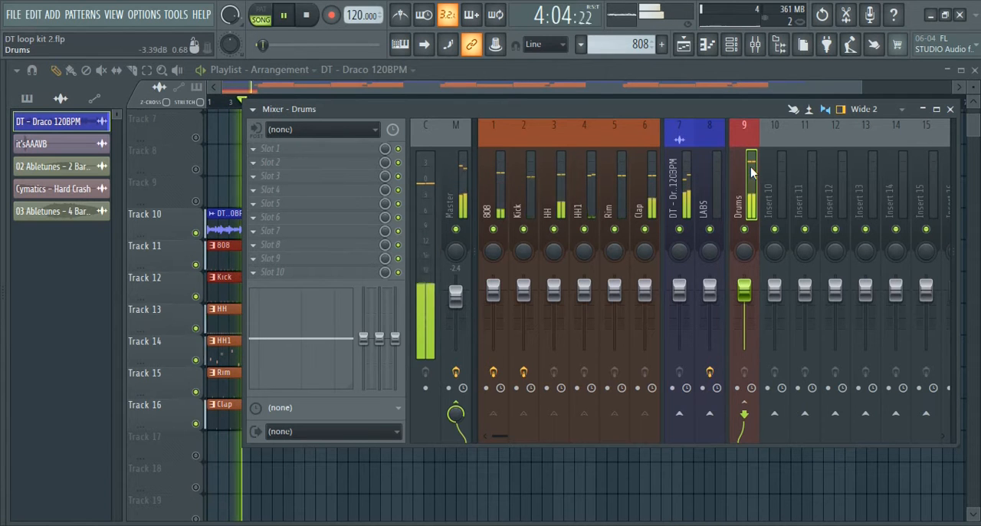
{"action": "key", "text": "space"}
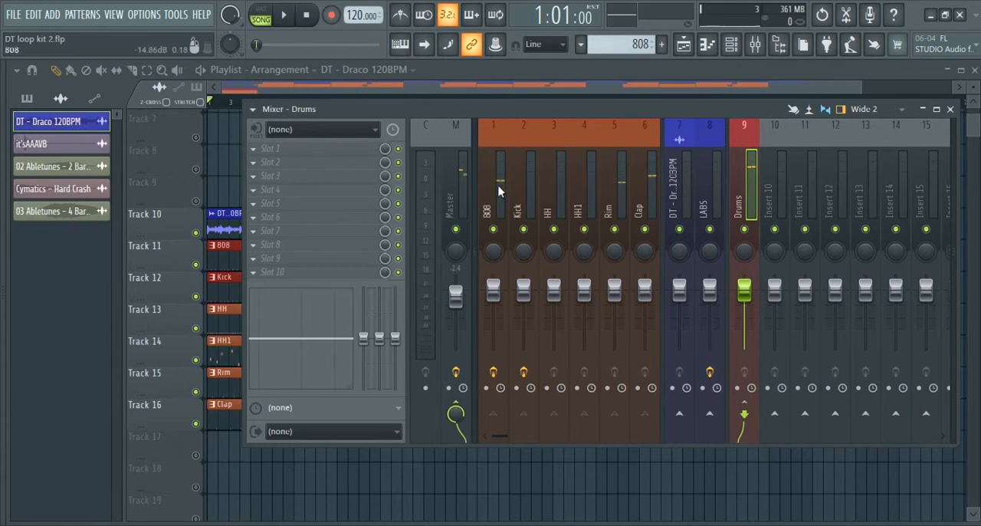
Examine the Fruity Limiter on the Master track, start playback and close the plugin window
{"action": "left_click", "coordinate": [464, 178]}
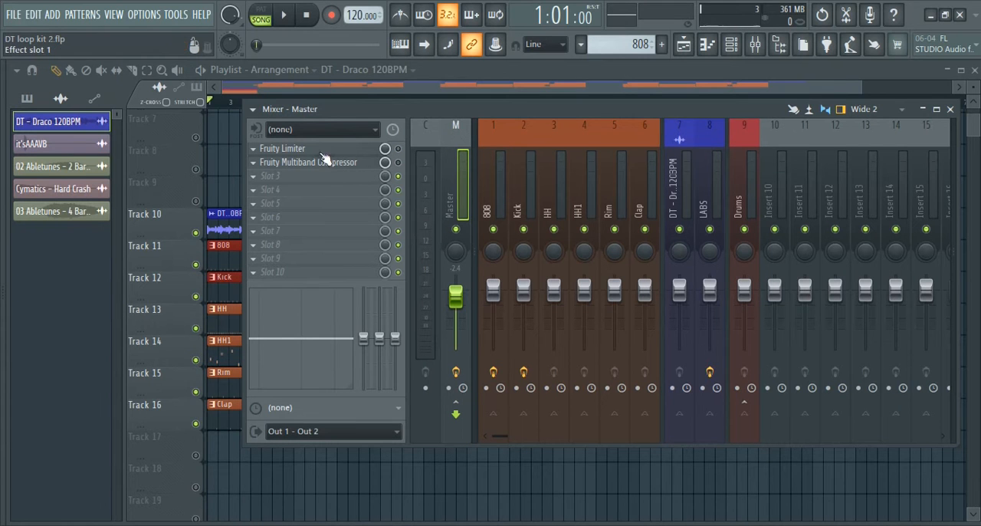
{"action": "left_click", "coordinate": [288, 151]}
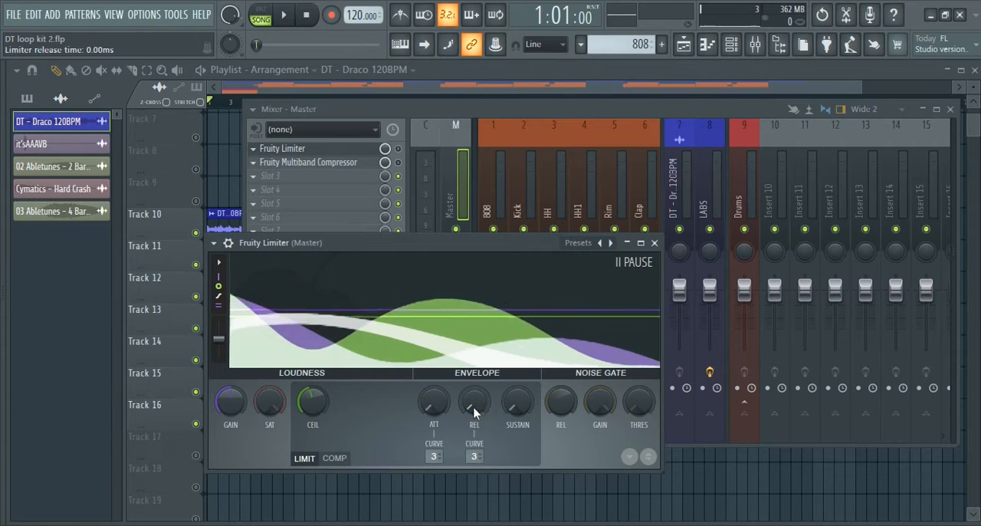
{"action": "key", "text": "space"}
{"action": "left_click", "coordinate": [653, 242]}
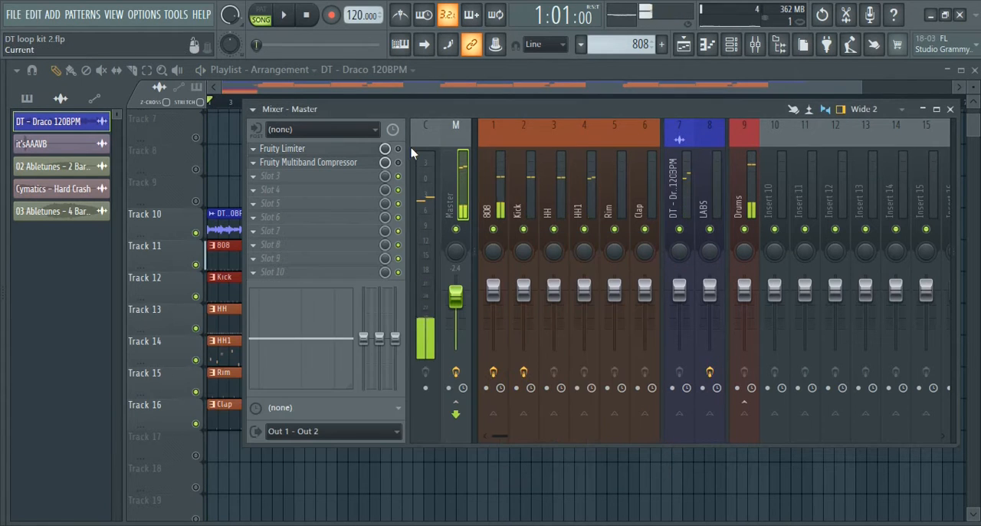
Enable the Fruity Limiter on the Master track, check its settings and play the song to hear the effect
{"action": "left_click", "coordinate": [339, 149]}
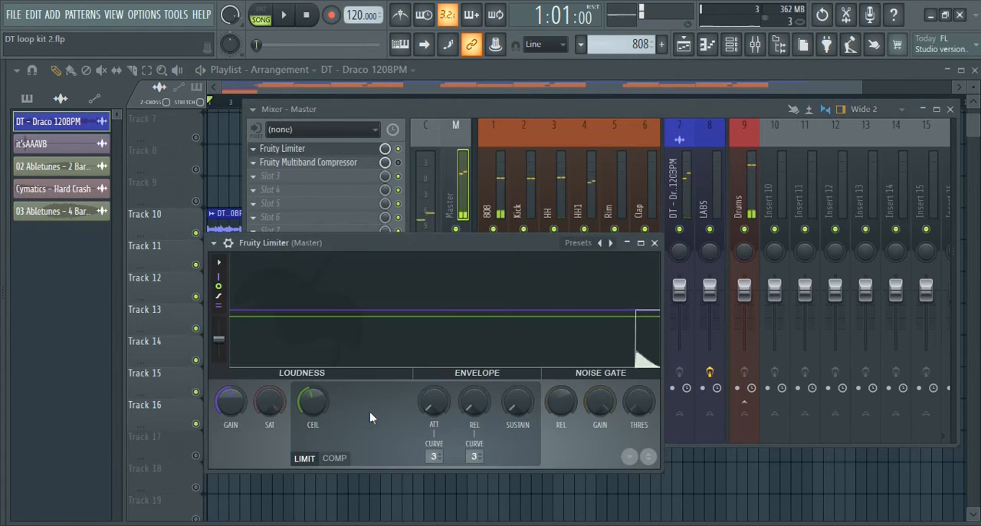
{"action": "key", "text": "space"}
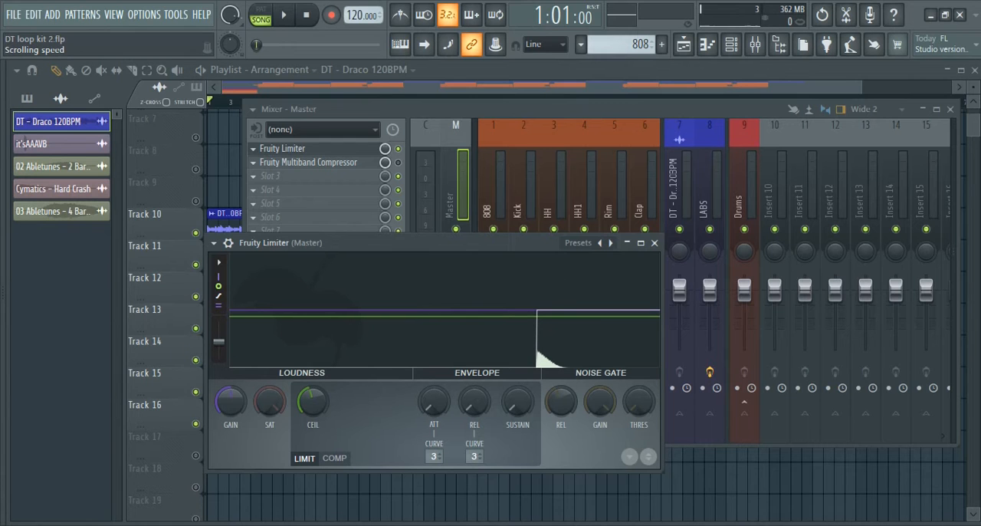
{"action": "left_click", "coordinate": [654, 243]}
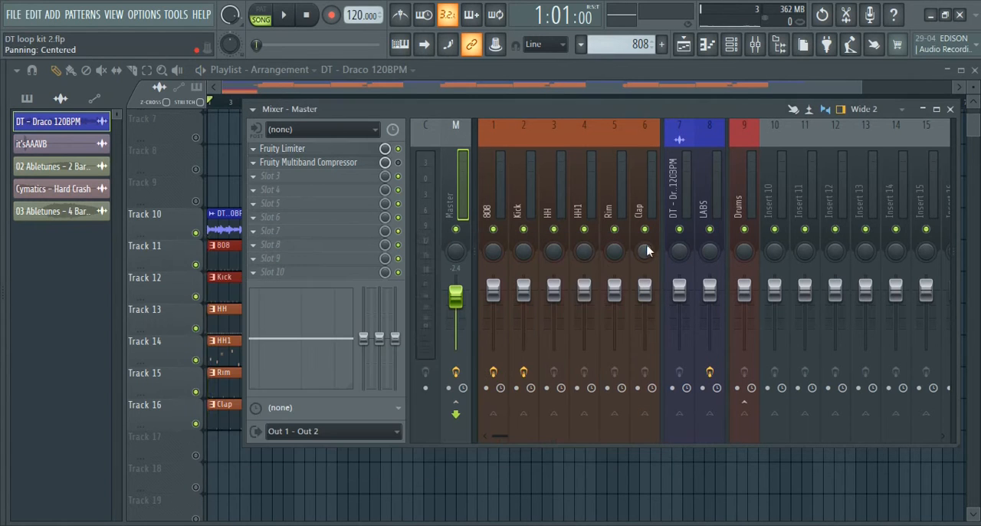
{"action": "key", "text": "space"}
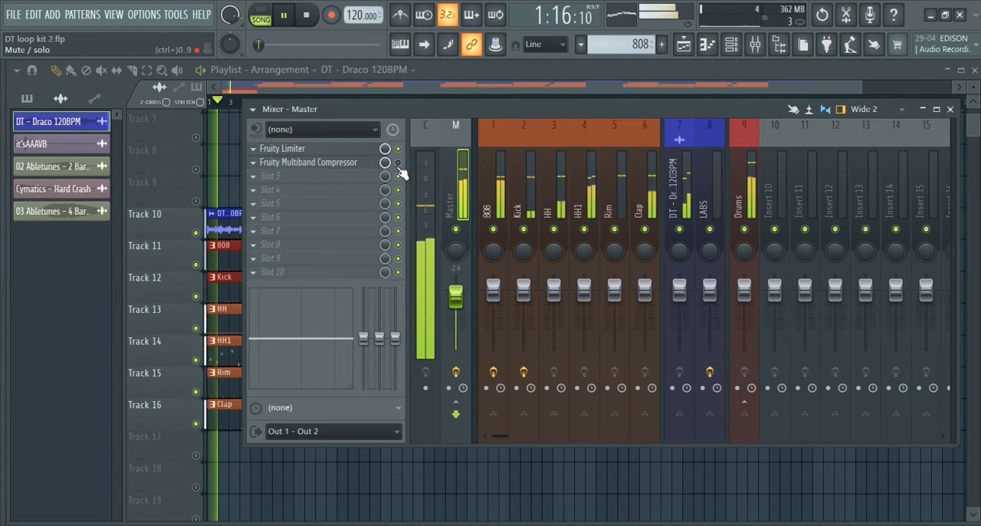
{"action": "key", "text": "space"}
Load the Mastering 2.4dB preset in the Master track's Fruity Multiband Compressor, enable the effect and play the song
{"action": "left_click", "coordinate": [355, 163]}
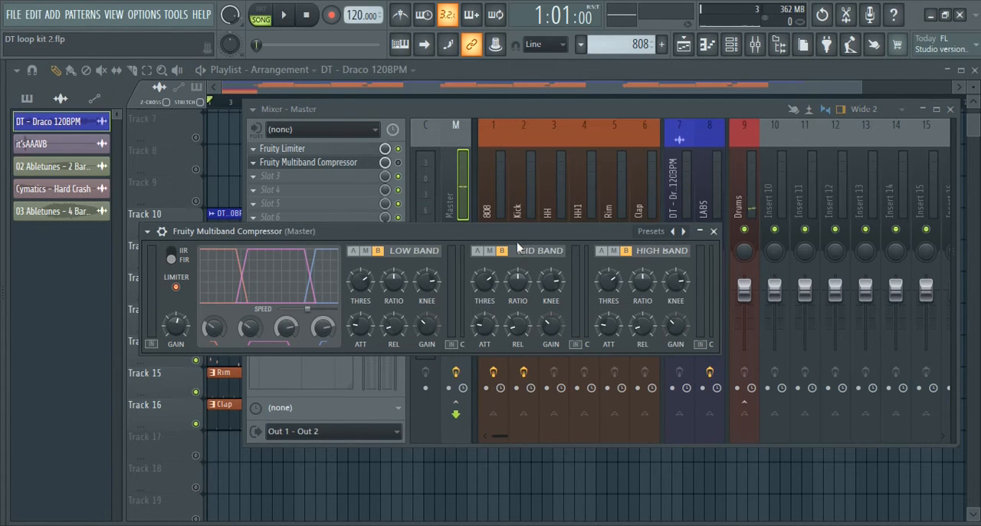
{"action": "right_click", "coordinate": [682, 239]}
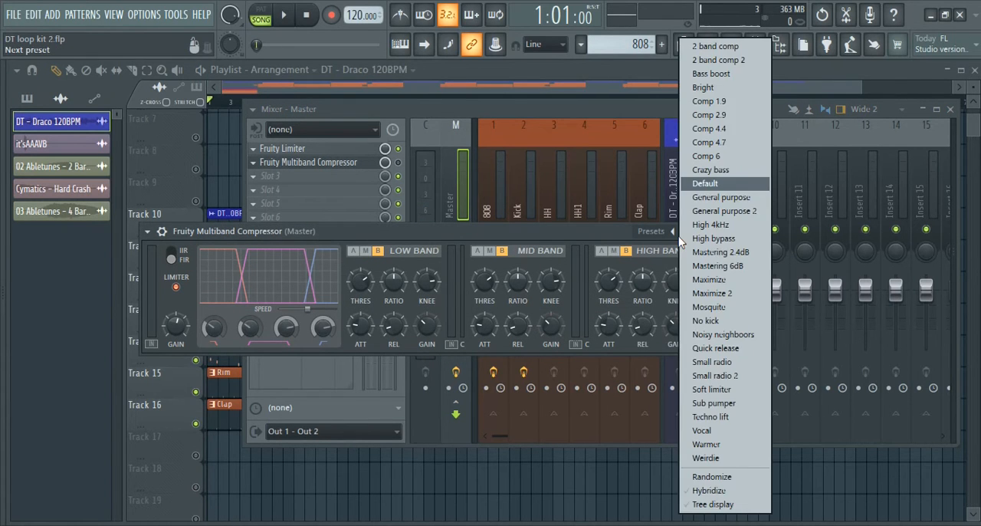
{"action": "left_click", "coordinate": [593, 245]}
{"action": "right_click", "coordinate": [683, 233]}
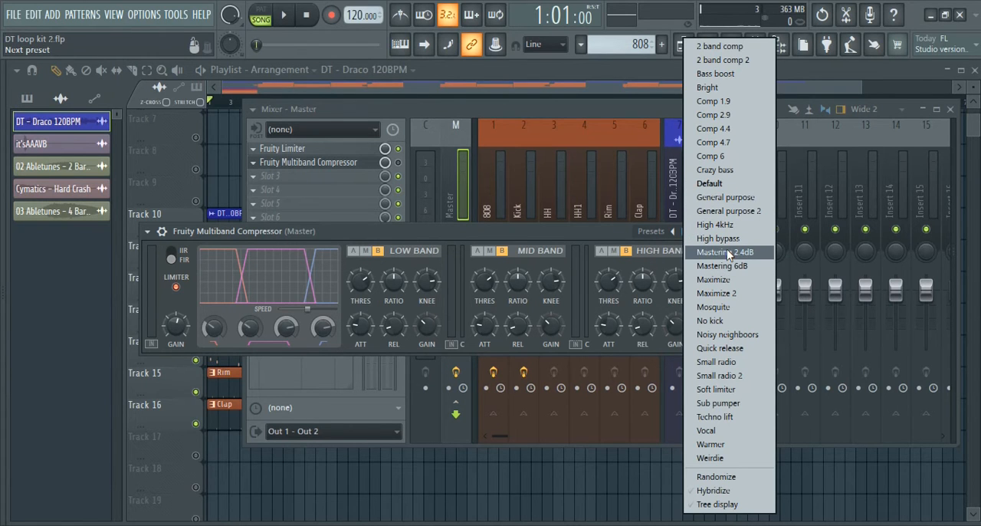
{"action": "left_click", "coordinate": [726, 252]}
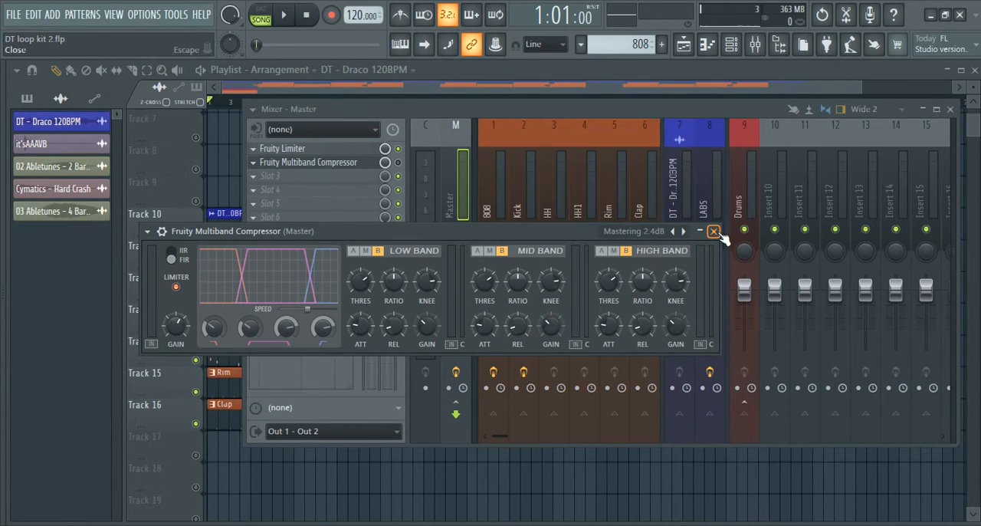
{"action": "left_click", "coordinate": [713, 231]}
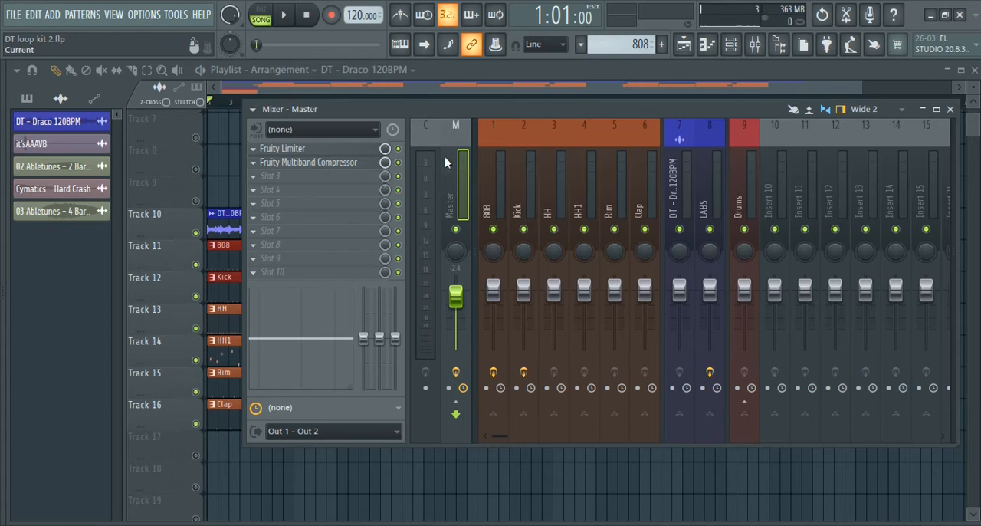
{"action": "key", "text": "space"}
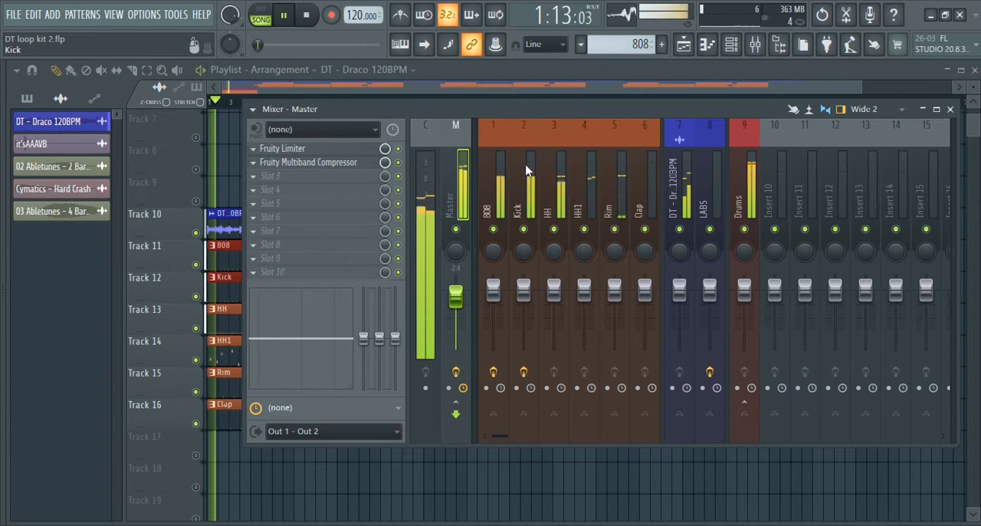
Enable Fruity Fast Dist on the 808 track and set its mix level to 66% while listening to playback
{"action": "left_click", "coordinate": [497, 178]}
{"action": "key", "text": "space"}
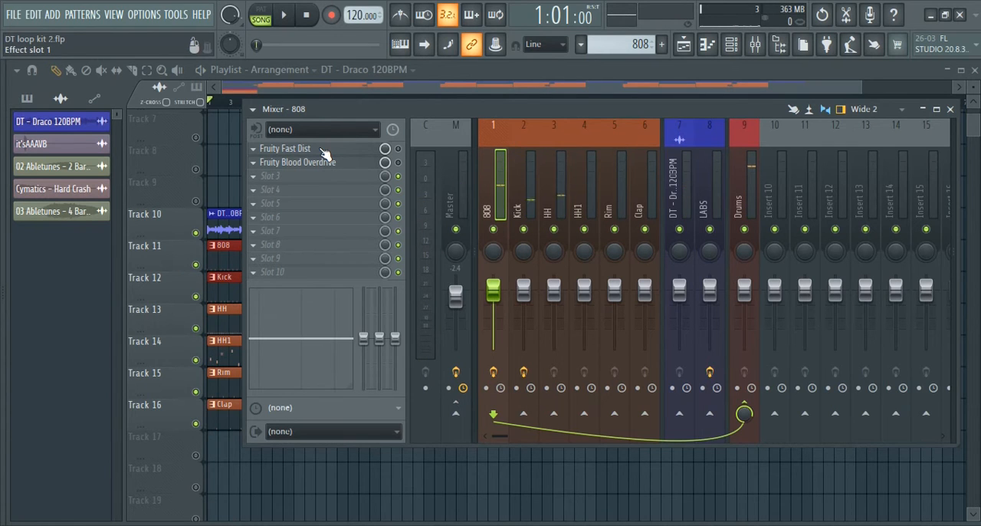
{"action": "left_click", "coordinate": [322, 149]}
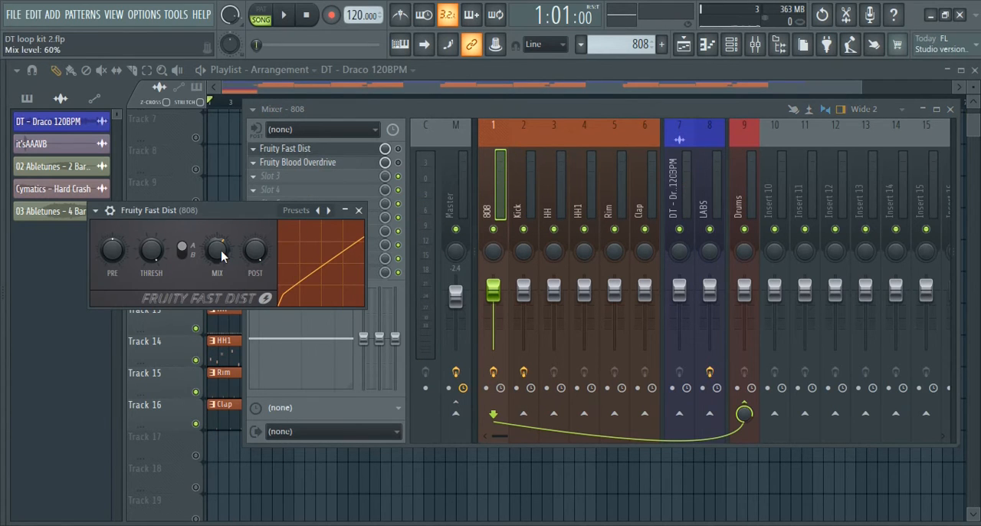
{"action": "mouse_move", "coordinate": [216, 251]}
{"action": "left_mouse_down"}
{"action": "mouse_move", "coordinate": [217, 265]}
{"action": "mouse_move", "coordinate": [216, 245]}
{"action": "left_mouse_up"}
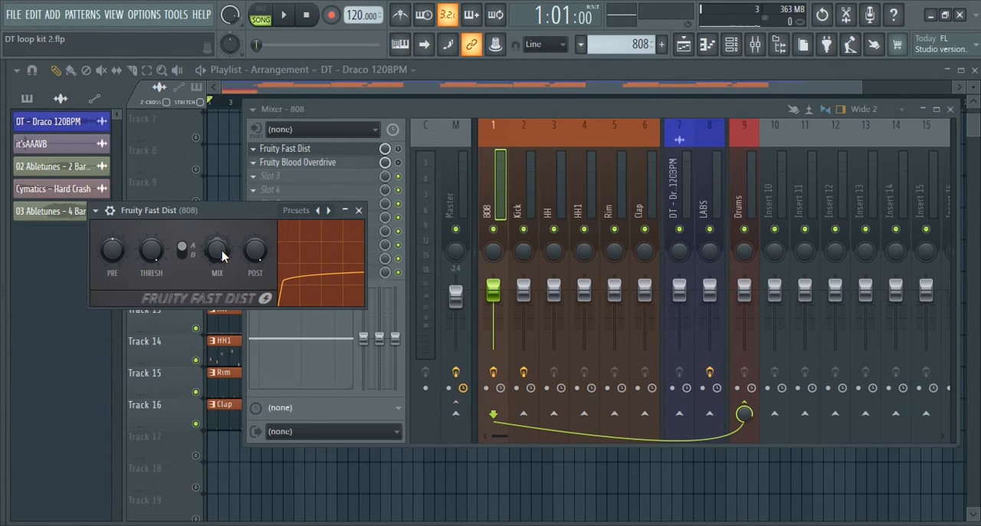
{"action": "key", "text": "space"}
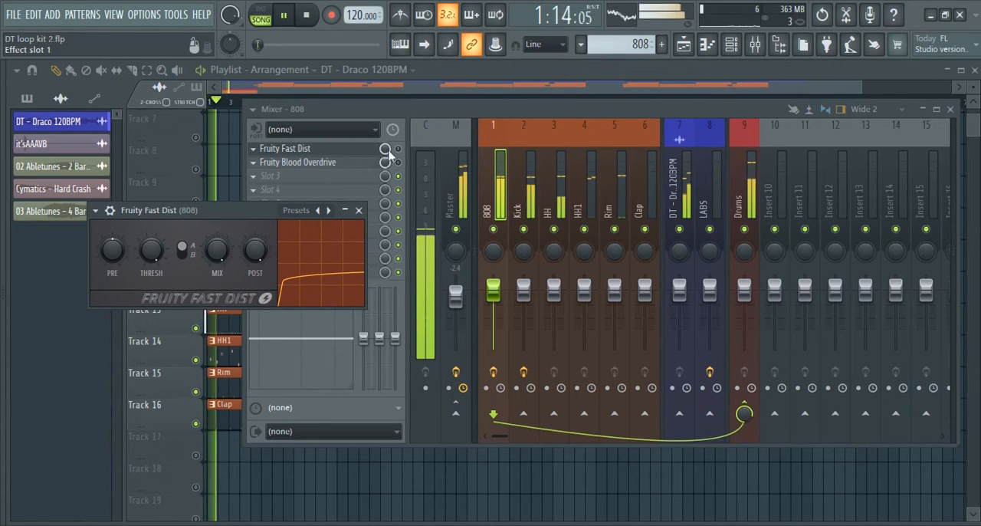
{"action": "left_click", "coordinate": [399, 149]}
{"action": "left_click", "coordinate": [224, 231]}
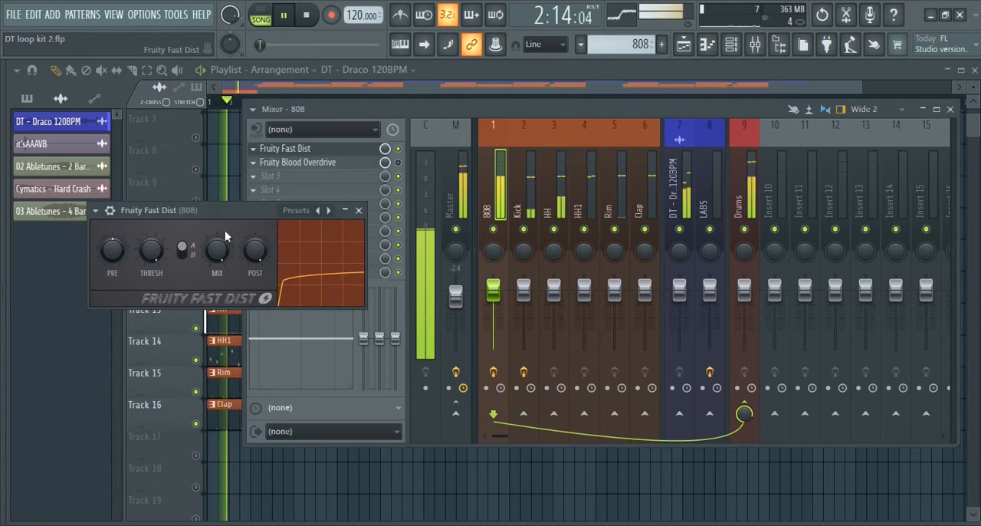
{"action": "left_click_drag", "start_coordinate": [218, 246], "coordinate": [217, 264]}
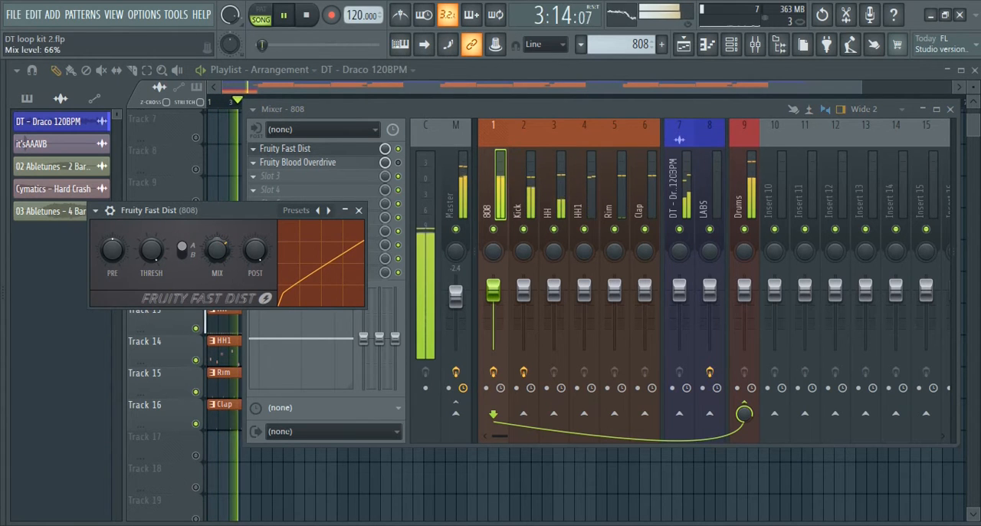
{"action": "left_click", "coordinate": [358, 212]}
{"action": "key", "text": "space"}
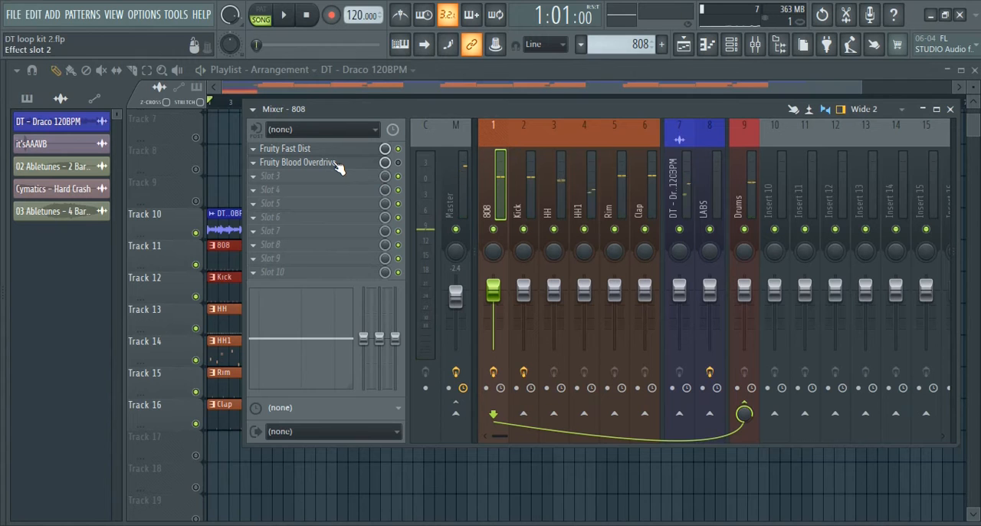
Try out the post gain of the 808 track's Fruity Blood Overdrive and close the plugin
{"action": "right_click", "coordinate": [387, 163]}
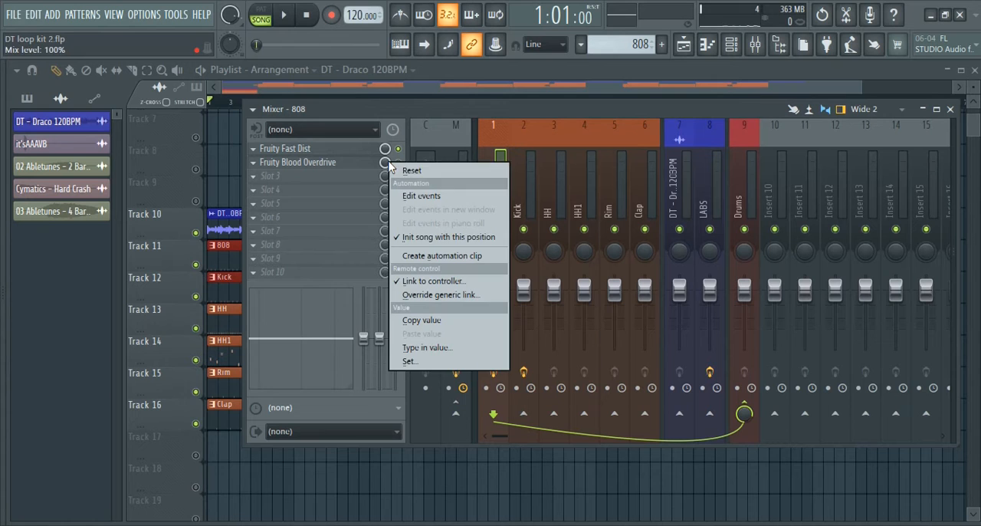
{"action": "left_click", "coordinate": [447, 115]}
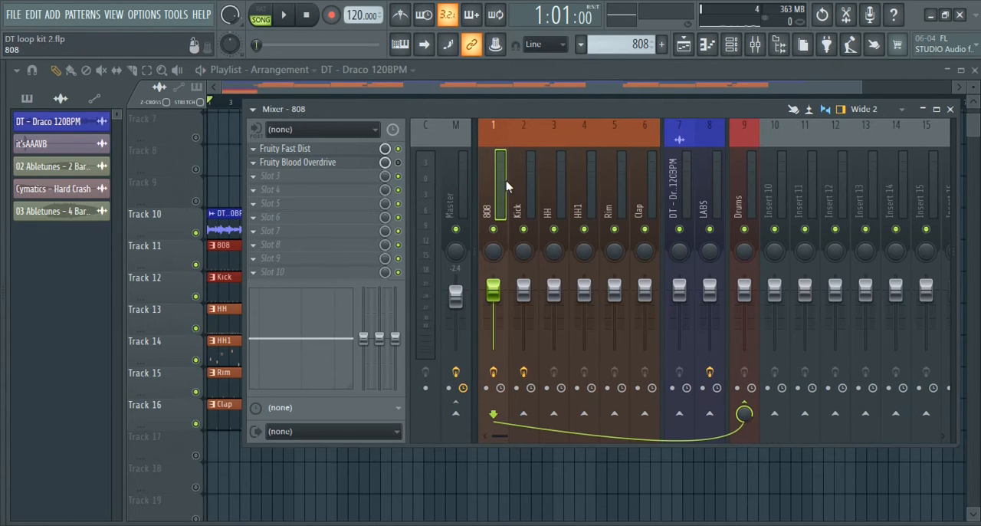
{"action": "left_click", "coordinate": [287, 162]}
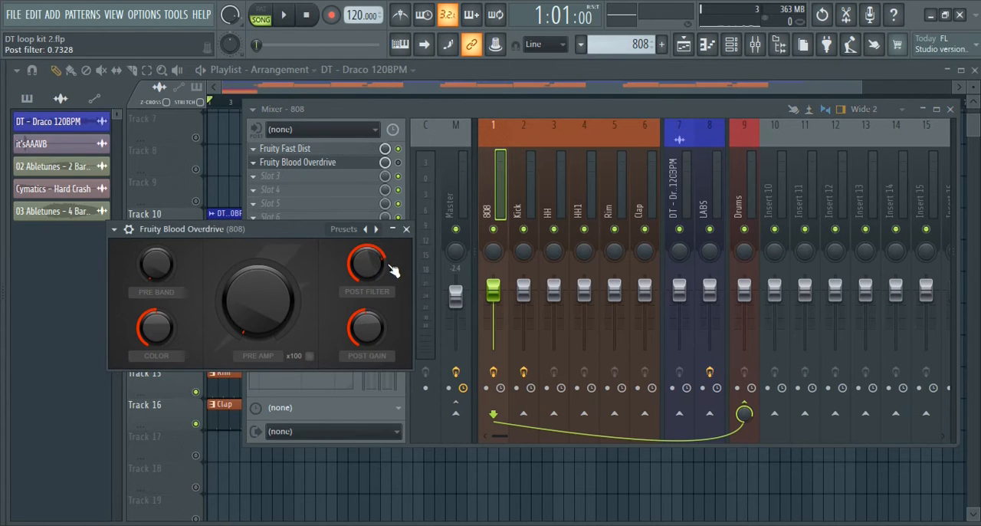
{"action": "left_click_drag", "start_coordinate": [373, 324], "coordinate": [372, 261]}
{"action": "left_click_drag", "start_coordinate": [372, 323], "coordinate": [372, 344]}
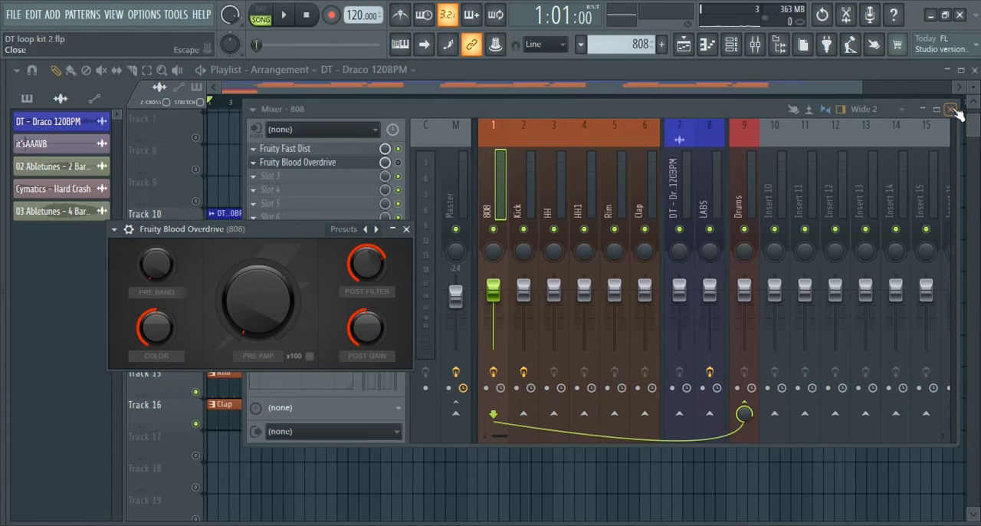
{"action": "left_click", "coordinate": [406, 229]}
Look through the presets of the Kick track's Fruity parametric EQ 2 and try different bandwidths for its high-pass band
{"action": "left_click", "coordinate": [531, 180]}
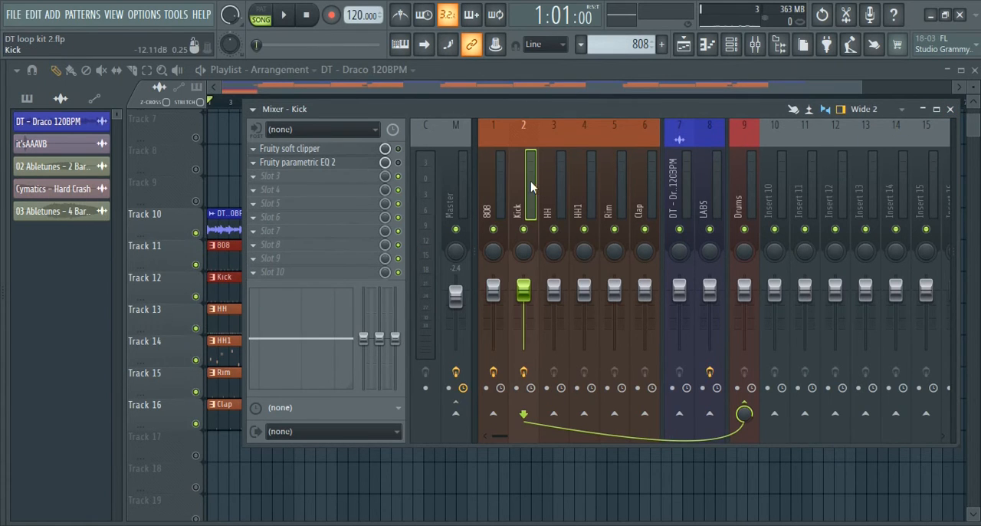
{"action": "left_click", "coordinate": [340, 170]}
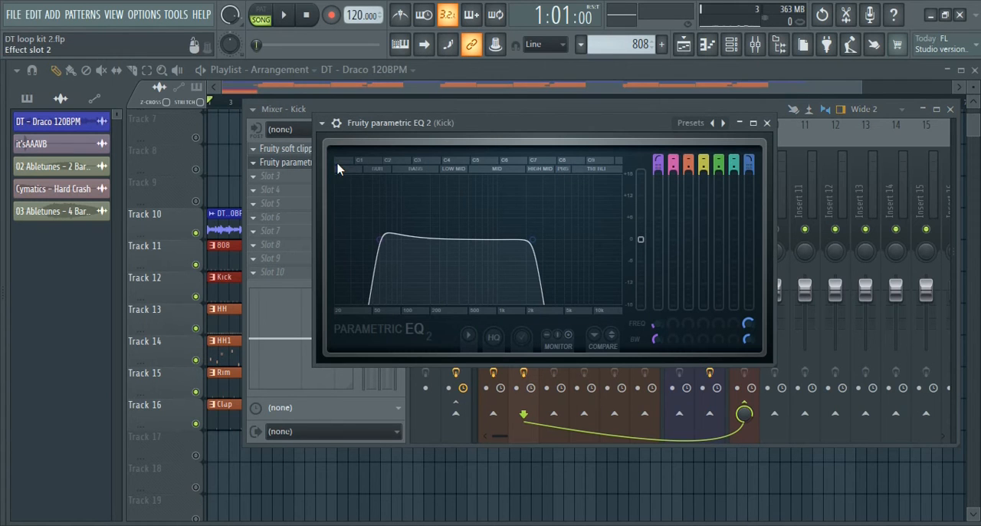
{"action": "right_click", "coordinate": [725, 125]}
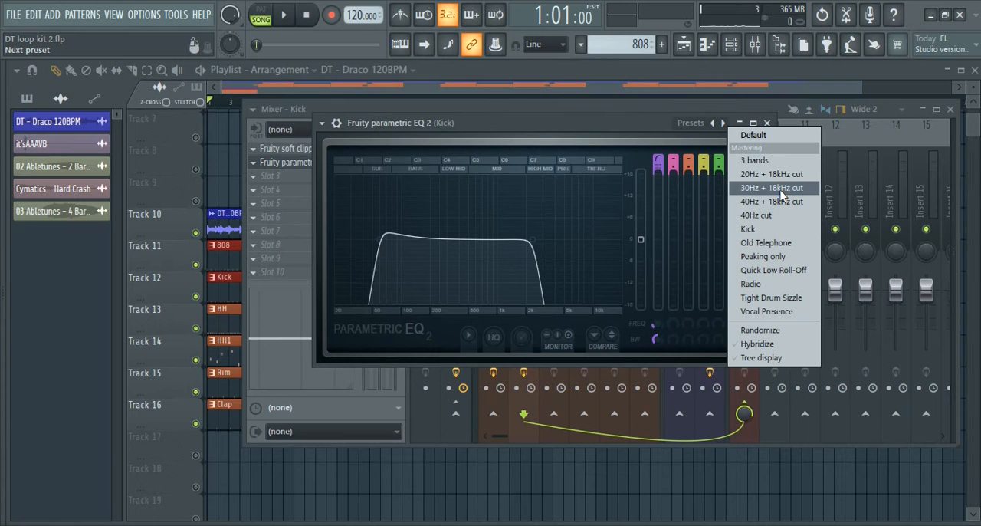
{"action": "left_click", "coordinate": [382, 239]}
{"action": "scroll", "coordinate": [383, 241], "scroll_direction": "down", "scroll_amount": 3}
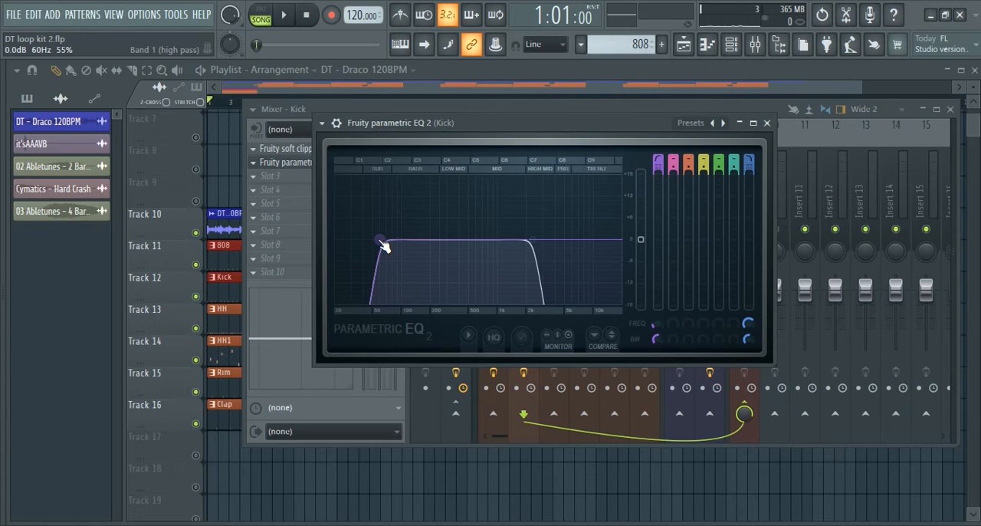
{"action": "scroll", "coordinate": [385, 240], "scroll_direction": "up", "scroll_amount": 3}
{"action": "scroll", "coordinate": [387, 241], "scroll_direction": "down", "scroll_amount": 1}
{"action": "scroll", "coordinate": [387, 242], "scroll_direction": "up", "scroll_amount": 1}
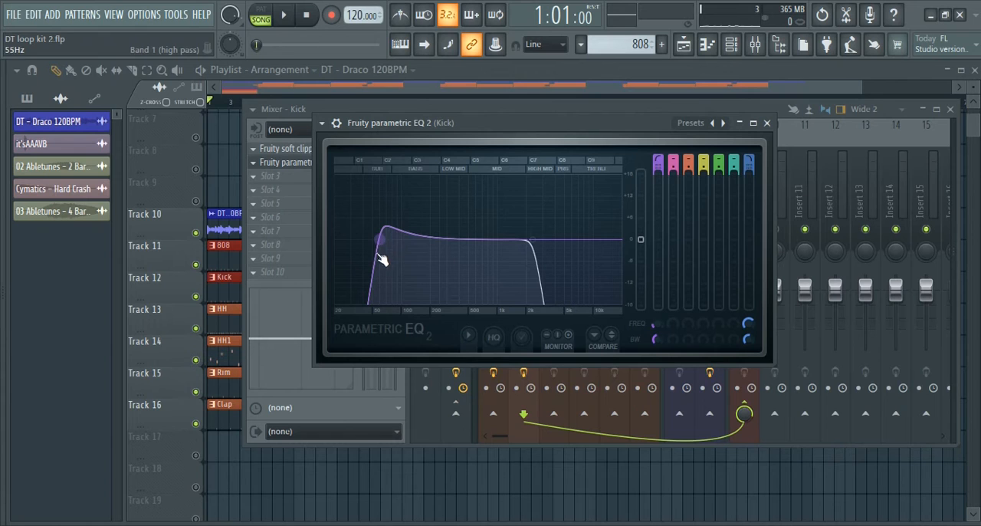
{"action": "scroll", "coordinate": [383, 242], "scroll_direction": "down", "scroll_amount": 2}
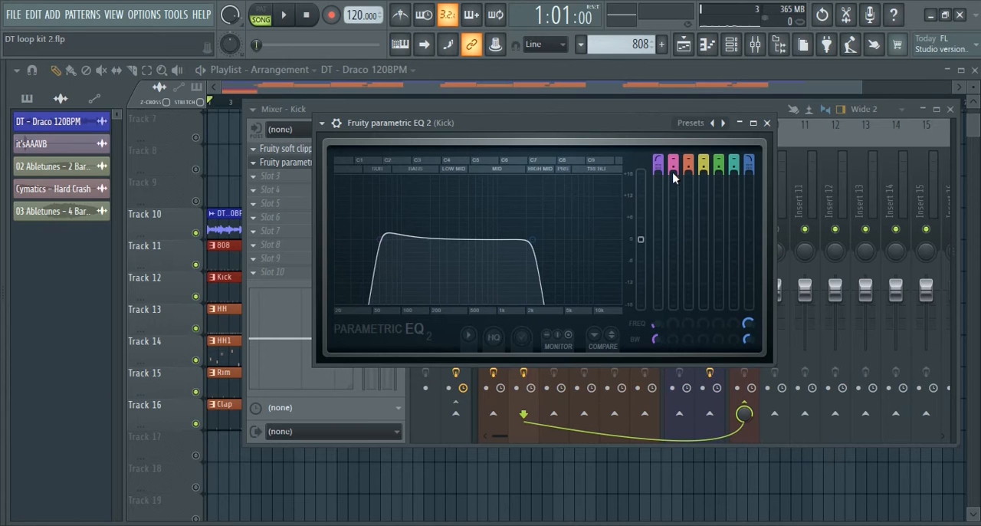
Enable Fruity parametric EQ 2 on the Kick track and check its frequency spectrum during playback
{"action": "key", "text": "space"}
{"action": "left_click", "coordinate": [766, 122]}
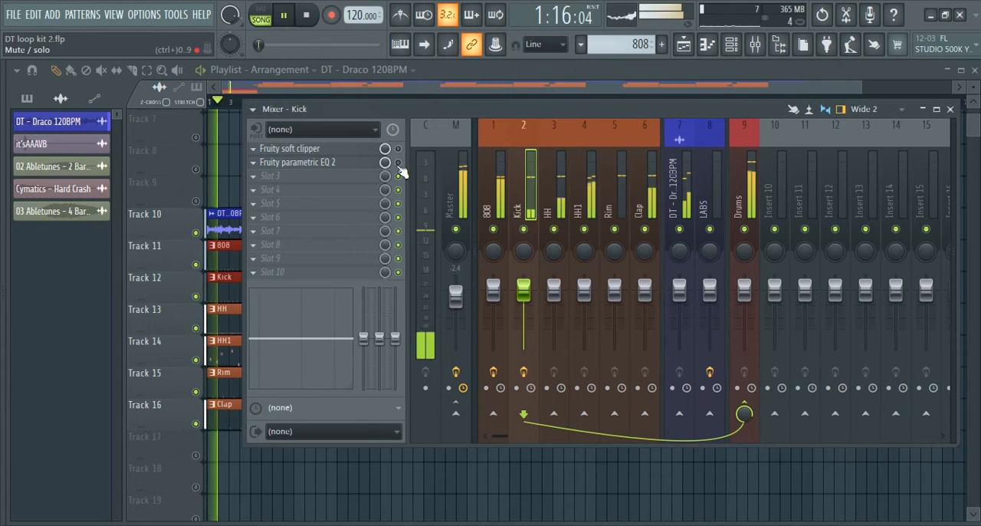
{"action": "left_click", "coordinate": [342, 164]}
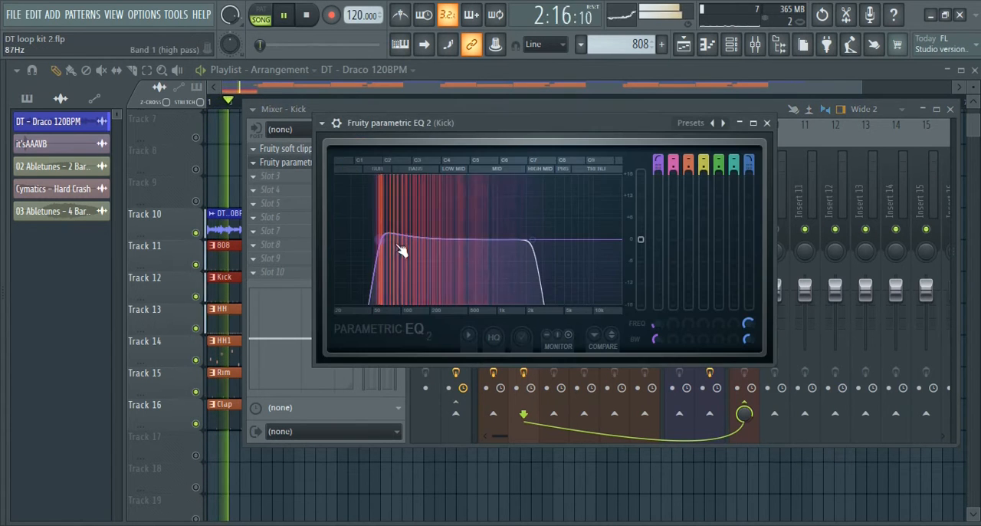
{"action": "left_click_drag", "start_coordinate": [389, 222], "coordinate": [387, 223]}
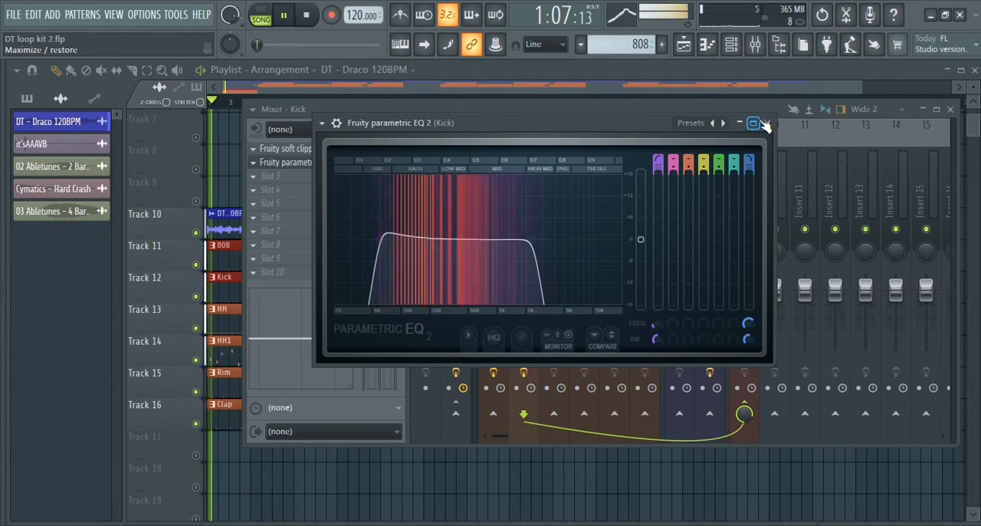
{"action": "key", "text": "space"}
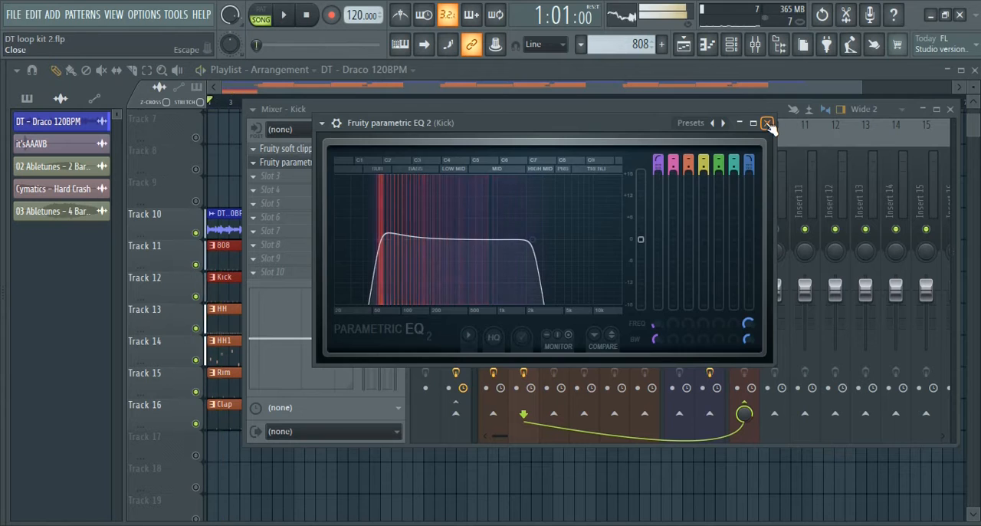
{"action": "left_click", "coordinate": [765, 123]}
Check the Kick track's Fruity soft clipper settings, enable the effect and play the song
{"action": "left_click", "coordinate": [347, 152]}
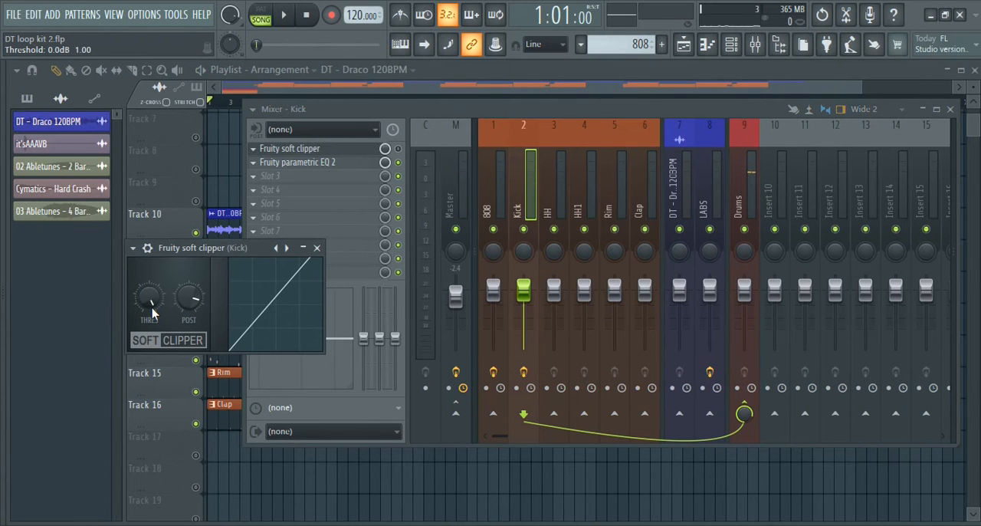
{"action": "left_click", "coordinate": [317, 248]}
{"action": "key", "text": "space"}
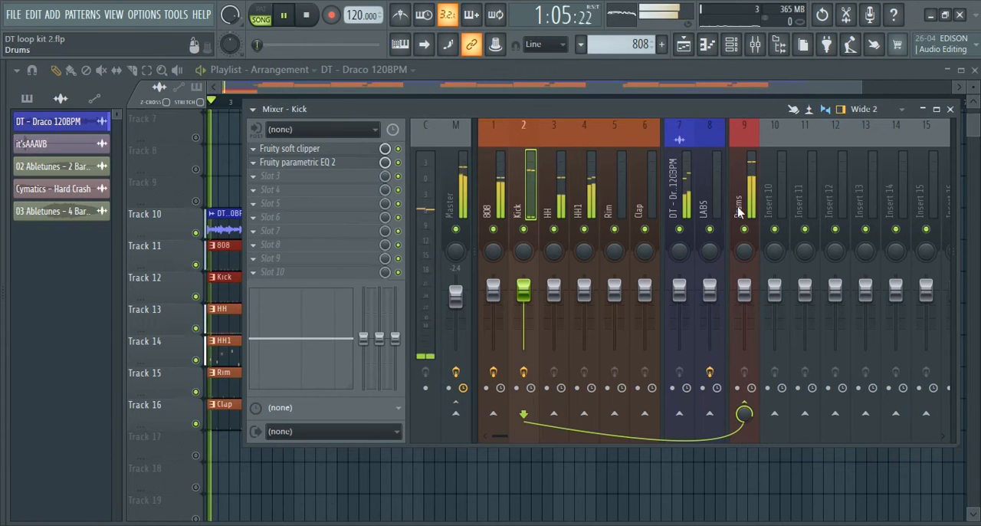
Lower the volume of the HH mixer track to -3.3 dB and the HH1 track to -3.6 dB
{"action": "left_click", "coordinate": [552, 187]}
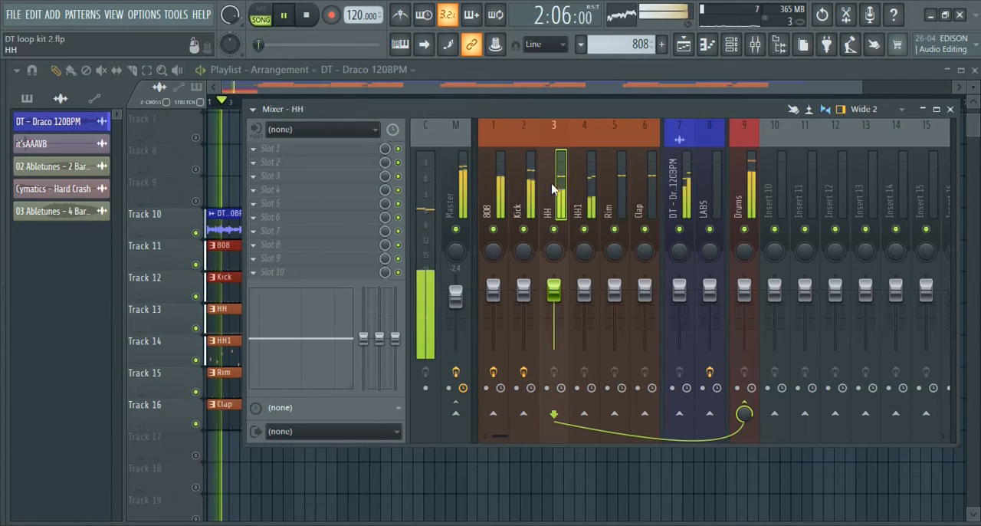
{"action": "left_click_drag", "start_coordinate": [554, 289], "coordinate": [584, 299]}
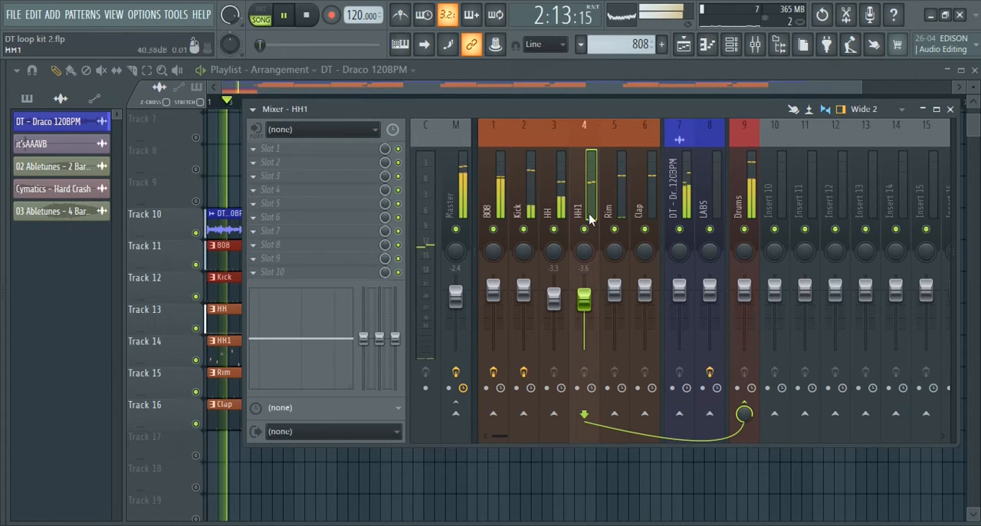
Lower the volume of the Rim mixer track to -1.0 dB, Clap to -3.7 dB and Master to -3.2 dB
{"action": "mouse_move", "coordinate": [614, 289]}
{"action": "left_mouse_down"}
{"action": "mouse_move", "coordinate": [644, 289]}
{"action": "mouse_move", "coordinate": [644, 299]}
{"action": "mouse_move", "coordinate": [619, 295]}
{"action": "left_mouse_up"}
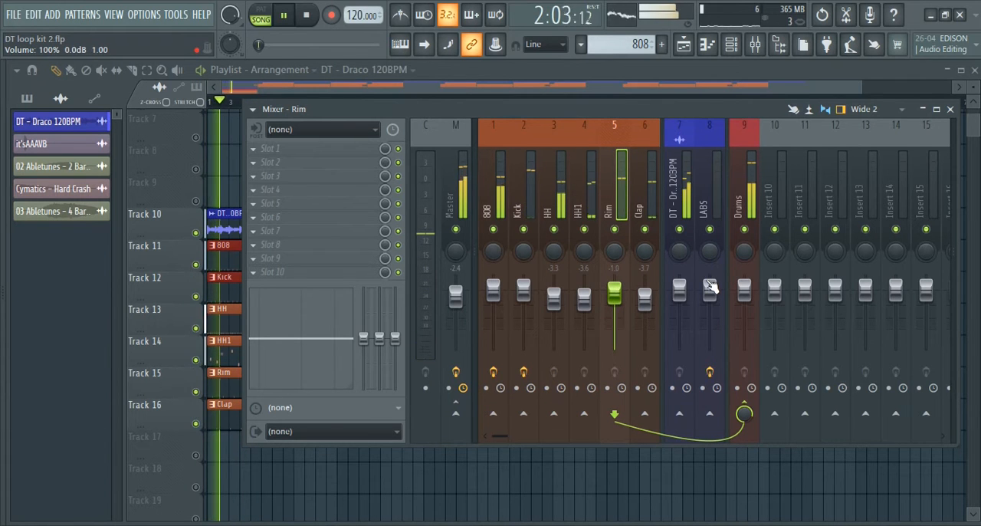
{"action": "key", "text": "space"}
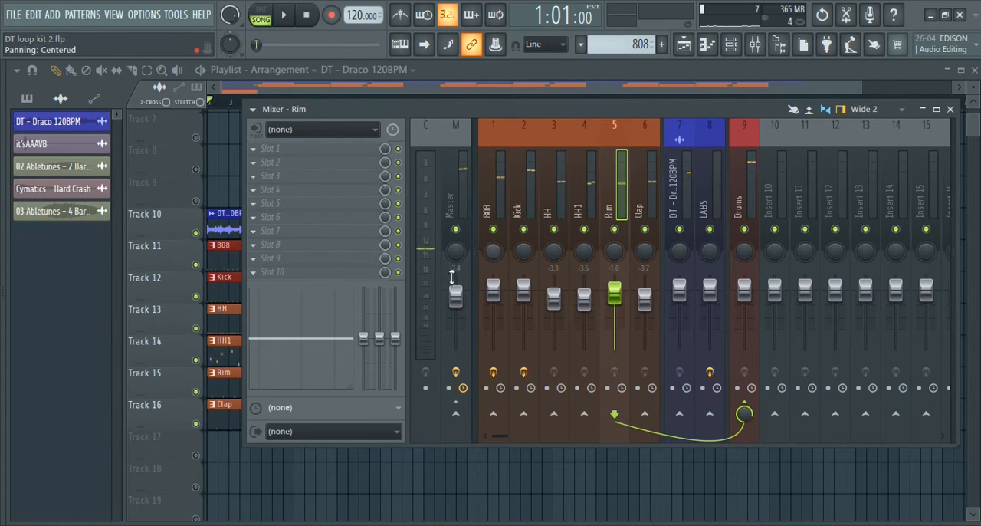
{"action": "left_click", "coordinate": [455, 295]}
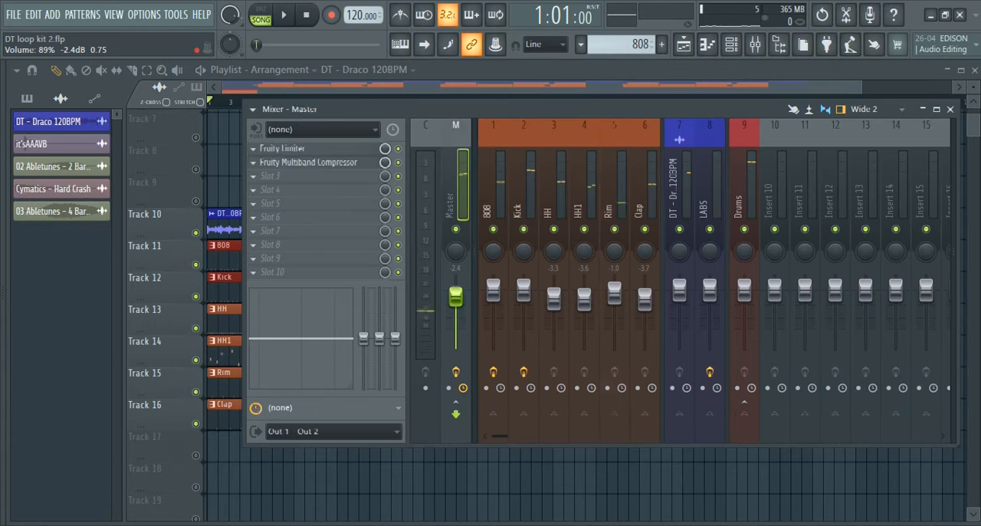
Compare the effect slots of the DT - Draco 120BPM and LABS mixer tracks
{"action": "left_click", "coordinate": [680, 178]}
{"action": "left_click", "coordinate": [708, 180]}
{"action": "left_click", "coordinate": [683, 185]}
{"action": "left_click", "coordinate": [704, 180]}
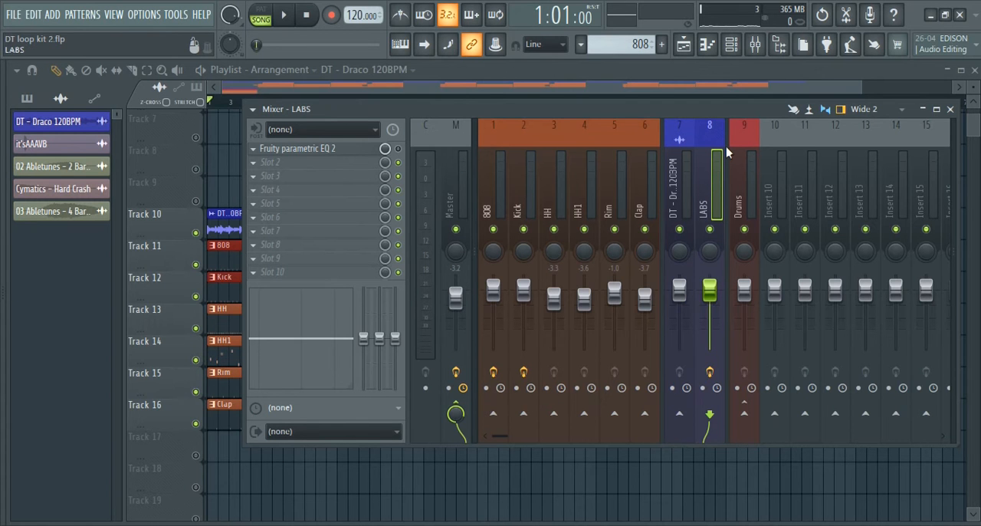
{"action": "left_click_drag", "start_coordinate": [623, 112], "coordinate": [610, 146]}
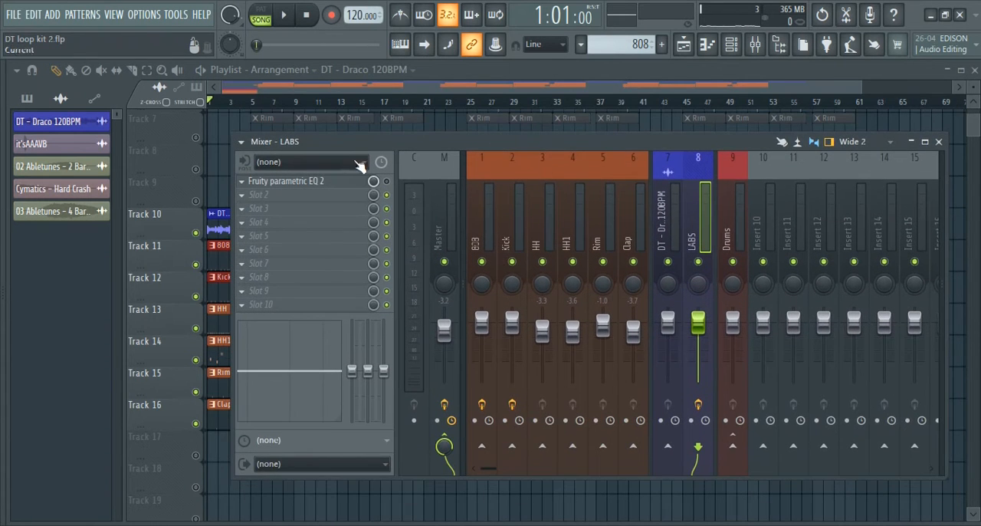
Check the Soft Piano preset and its settings in the LABS instrument
{"action": "key", "text": "F6"}
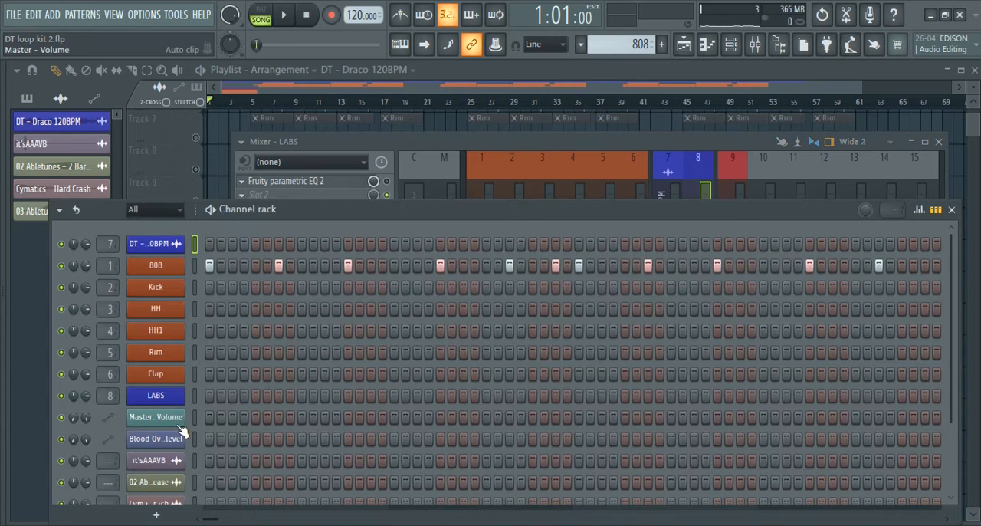
{"action": "left_click", "coordinate": [176, 400]}
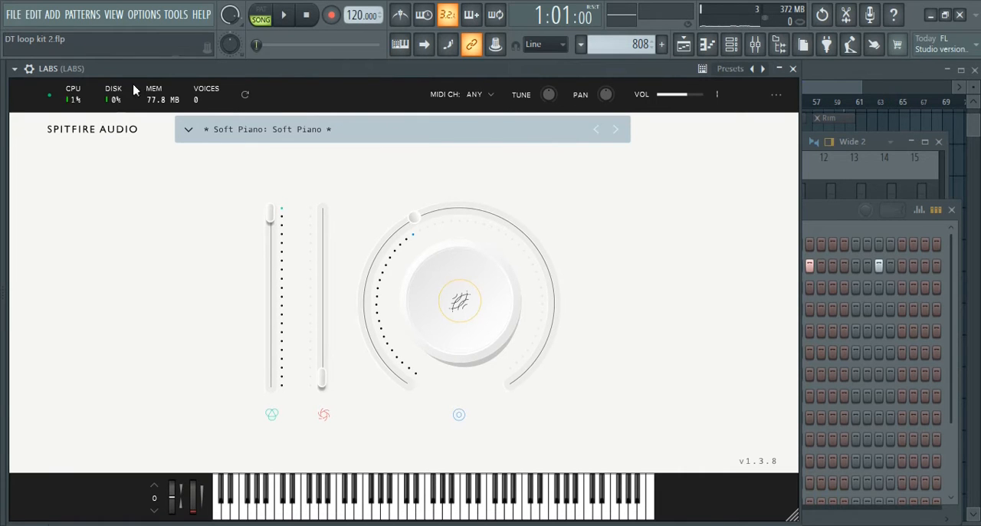
{"action": "left_click", "coordinate": [794, 69]}
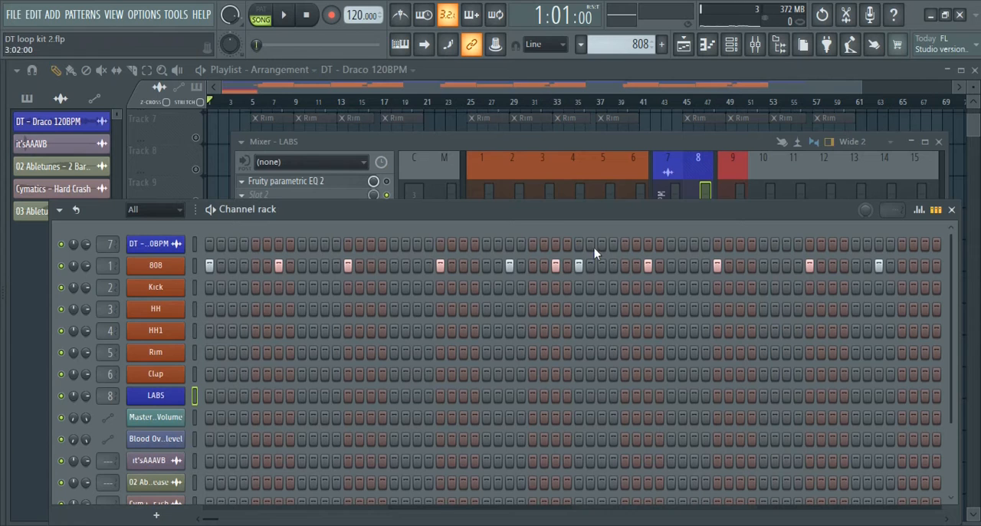
{"action": "left_click", "coordinate": [157, 396]}
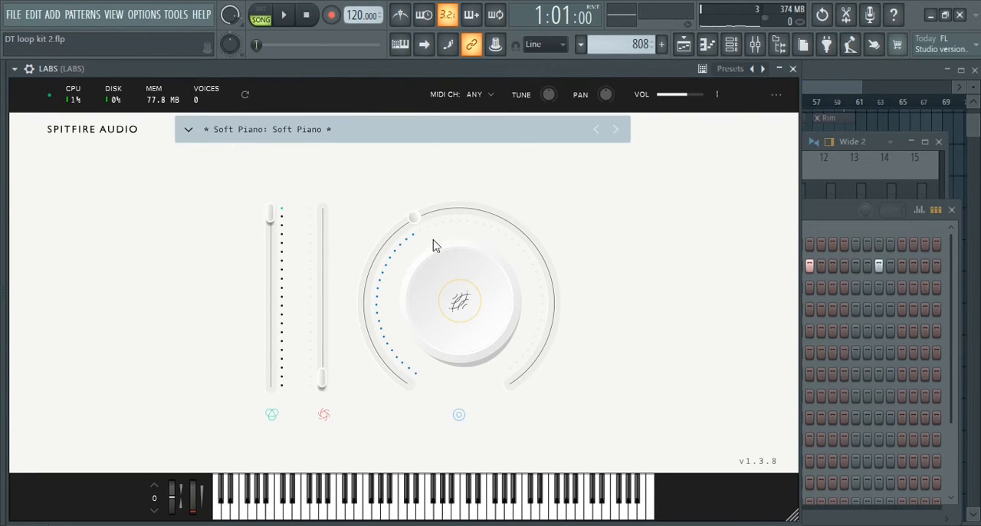
{"action": "mouse_move", "coordinate": [414, 225]}
{"action": "left_click", "coordinate": [793, 68]}
{"action": "left_click", "coordinate": [951, 209]}
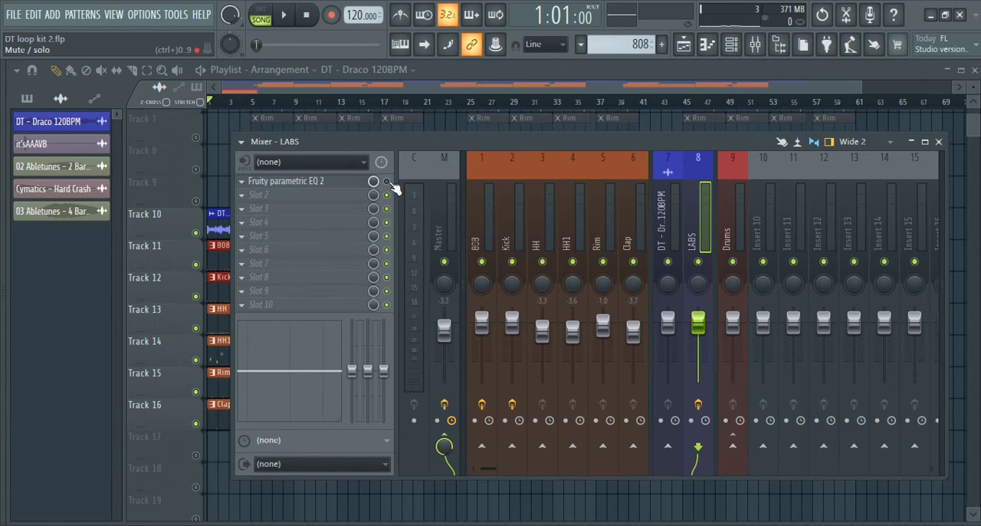
Set band 1 of the LABS track's Fruity parametric EQ 2 to 130 Hz and enable the effect
{"action": "left_click", "coordinate": [344, 182]}
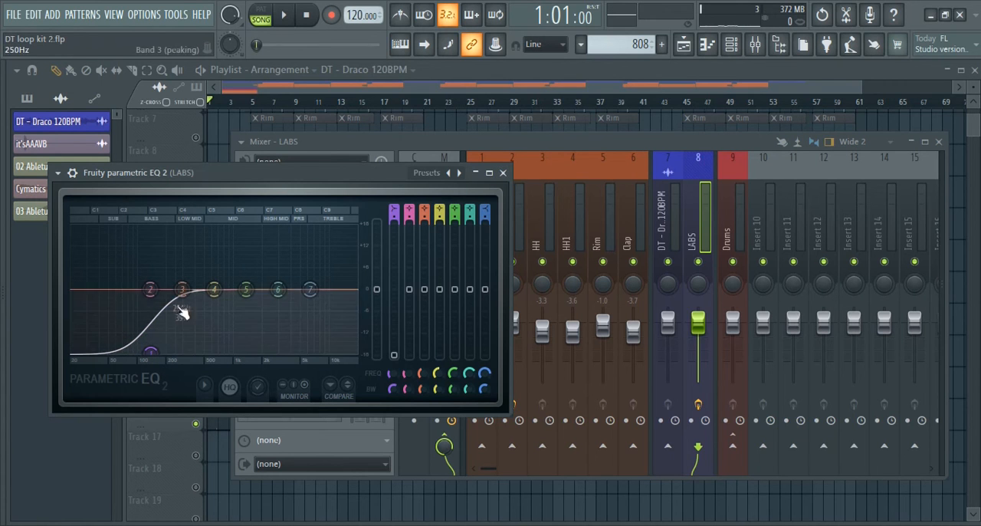
{"action": "mouse_move", "coordinate": [150, 354]}
{"action": "left_mouse_down"}
{"action": "mouse_move", "coordinate": [107, 287]}
{"action": "mouse_move", "coordinate": [164, 353]}
{"action": "mouse_move", "coordinate": [145, 352]}
{"action": "left_mouse_up"}
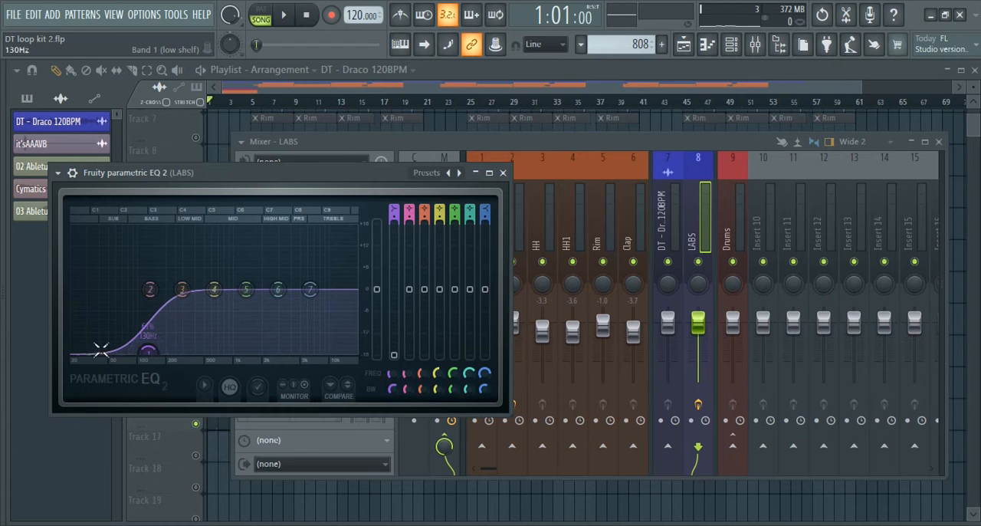
{"action": "left_click", "coordinate": [503, 173]}
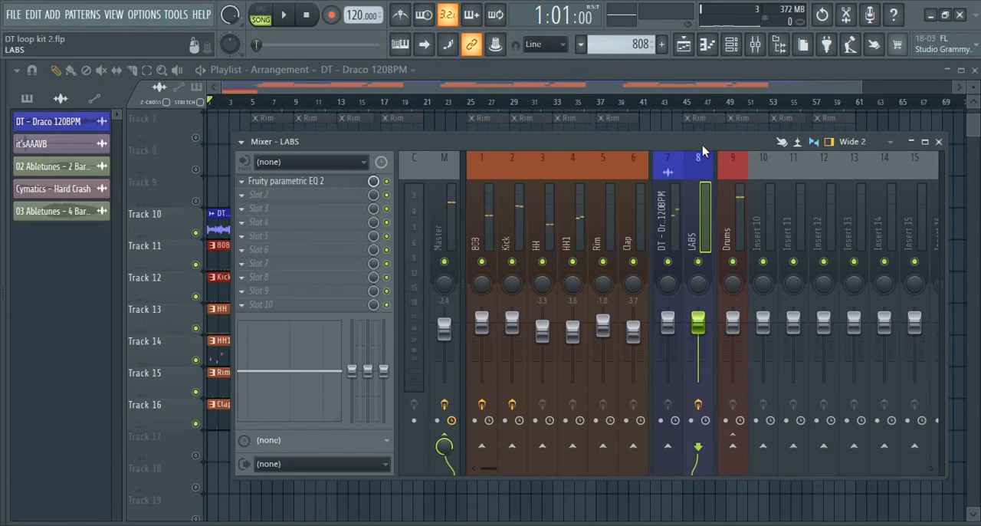
Examine how the Clap, Rim and HH1 mixer tracks are routed into the Drums track
{"action": "left_click_drag", "start_coordinate": [702, 144], "coordinate": [681, 184]}
{"action": "left_click", "coordinate": [709, 240]}
{"action": "left_click_drag", "start_coordinate": [599, 185], "coordinate": [617, 113]}
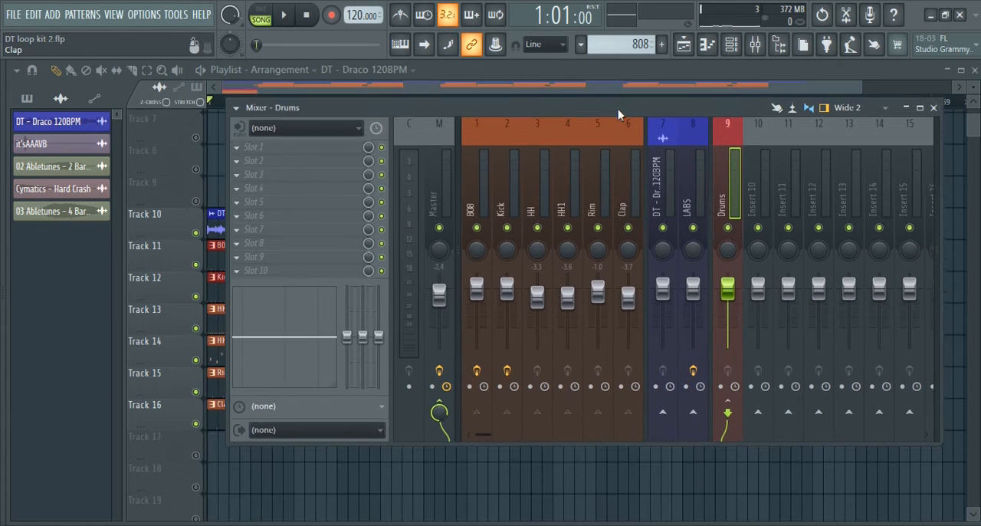
{"action": "left_click", "coordinate": [637, 161]}
{"action": "left_click", "coordinate": [602, 160]}
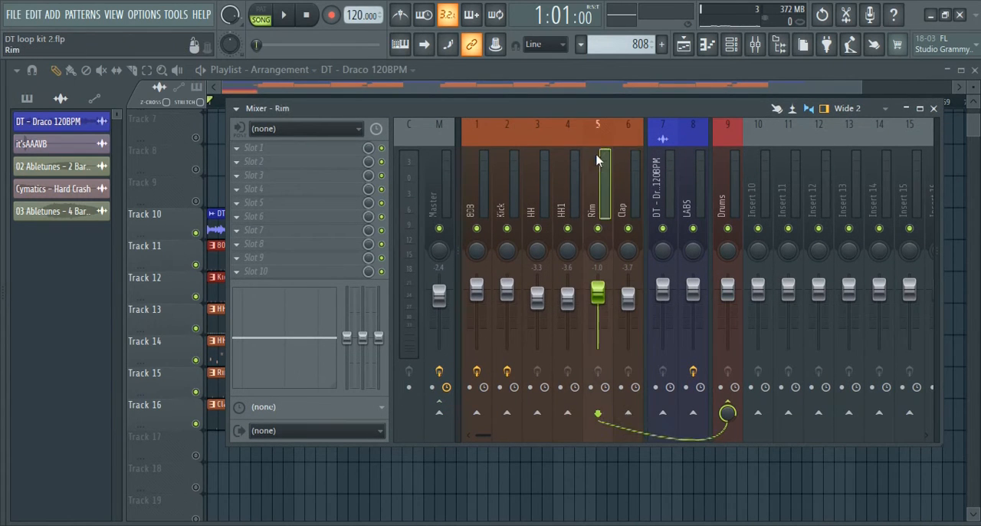
{"action": "left_click", "coordinate": [567, 161]}
{"action": "left_click", "coordinate": [622, 170]}
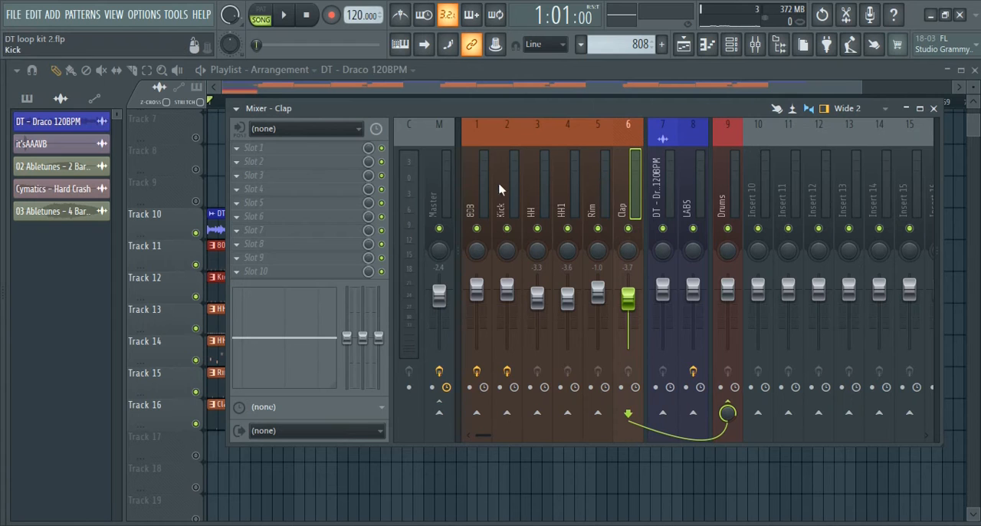
{"action": "left_click", "coordinate": [727, 173]}
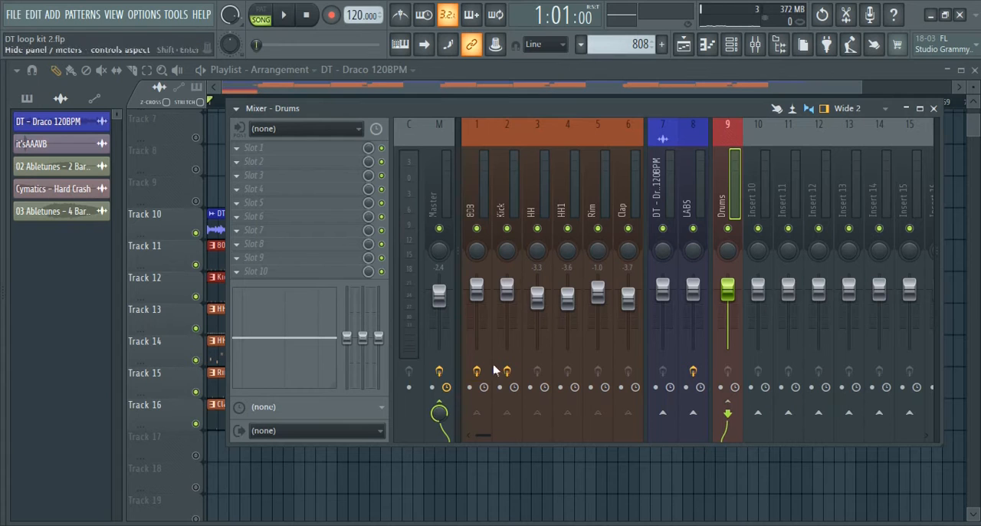
Route the mixer tracks from 808 to Clap to the Drums track only and check the routing of individual tracks
{"action": "left_click", "coordinate": [625, 167]}
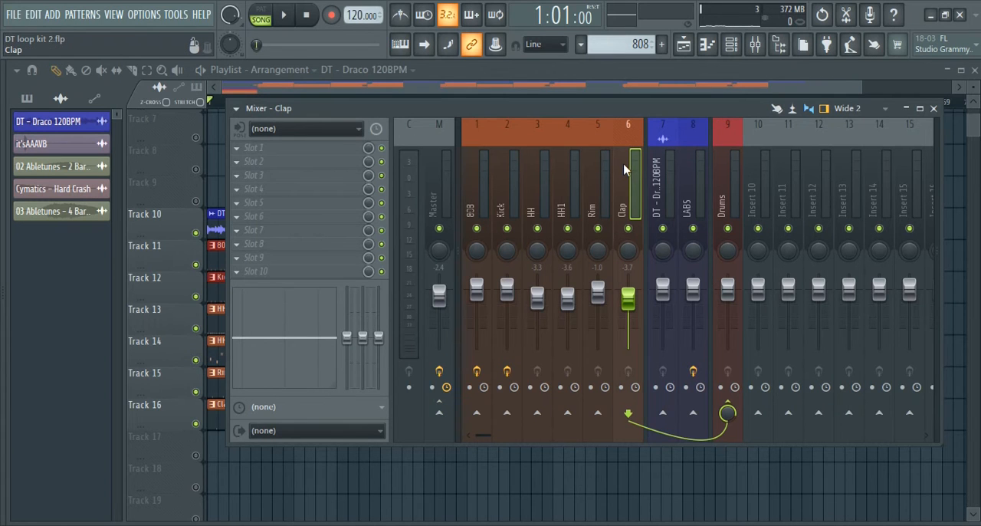
{"action": "left_click_drag", "start_coordinate": [625, 169], "coordinate": [474, 170]}
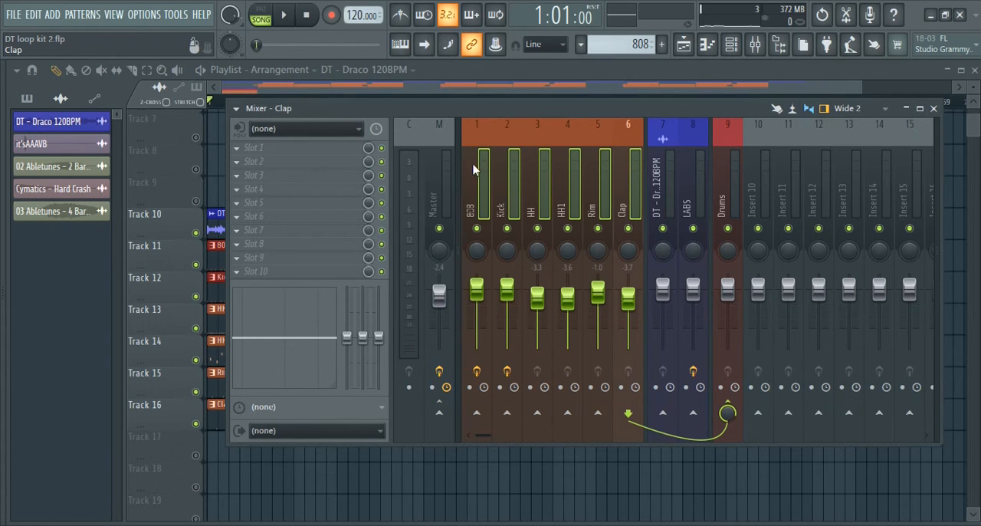
{"action": "right_click", "coordinate": [728, 406]}
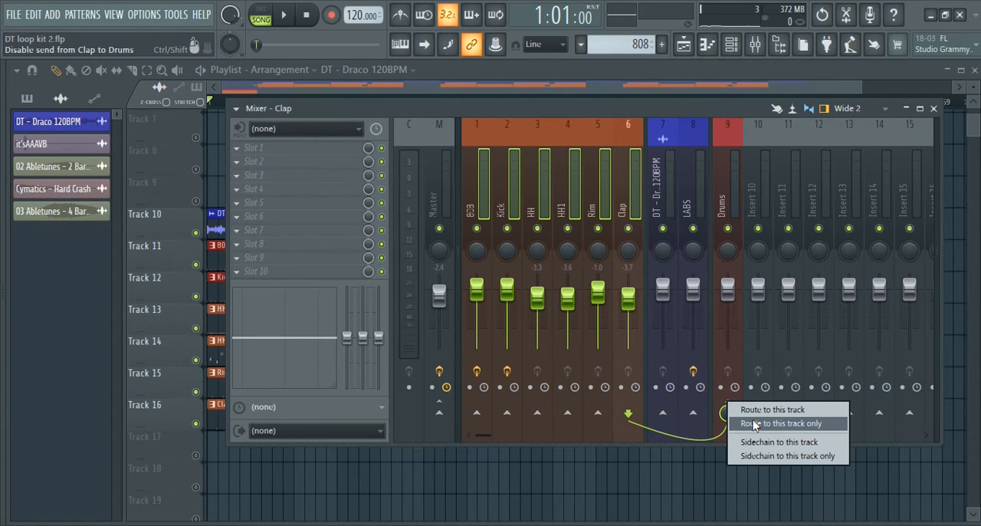
{"action": "left_click", "coordinate": [754, 426]}
{"action": "left_click", "coordinate": [600, 202]}
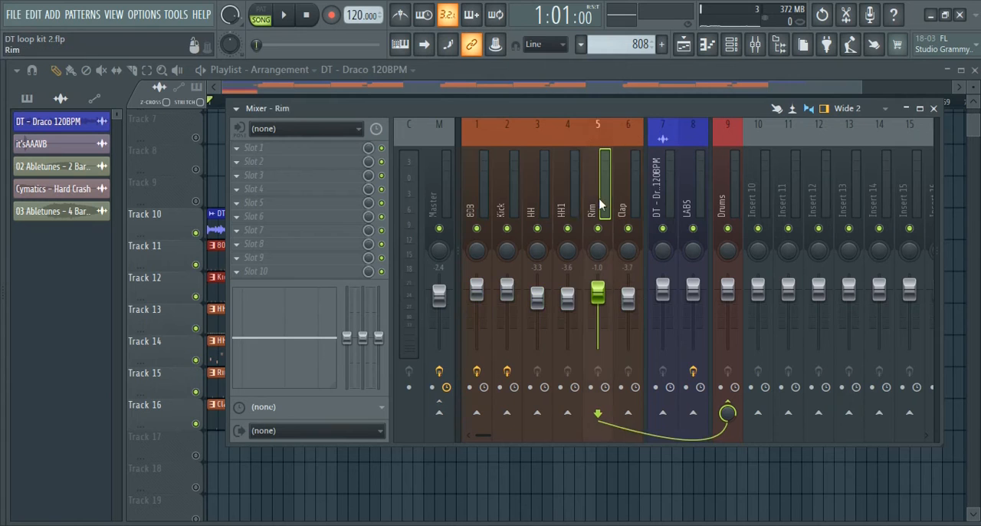
{"action": "left_click", "coordinate": [570, 188]}
{"action": "left_click", "coordinate": [634, 174]}
{"action": "left_click", "coordinate": [718, 167]}
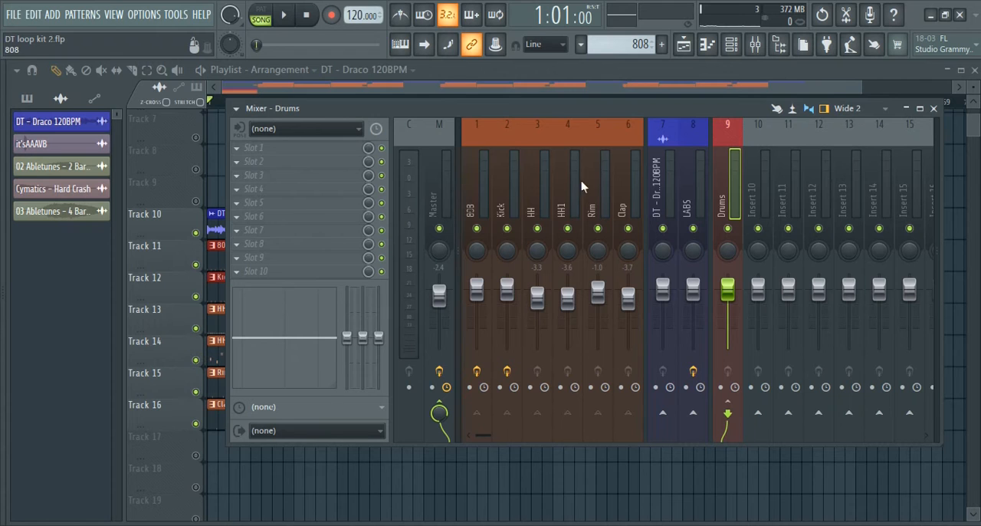
Delete the clips on playlist tracks 10 to 16 and unmute the full arrangement's tracks for a short playback
{"action": "left_click", "coordinate": [934, 109]}
{"action": "right_click", "coordinate": [229, 224]}
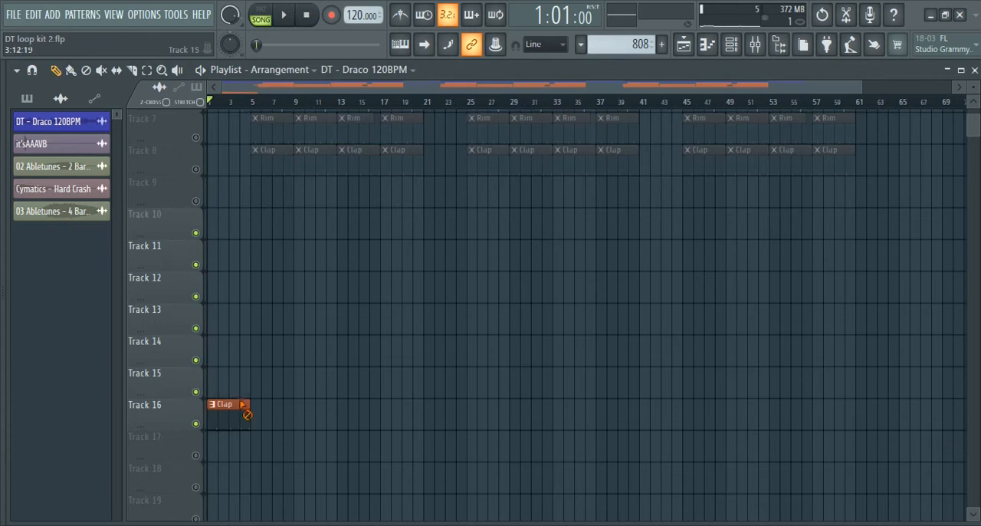
{"action": "scroll", "coordinate": [291, 261], "scroll_direction": "up", "scroll_amount": 6}
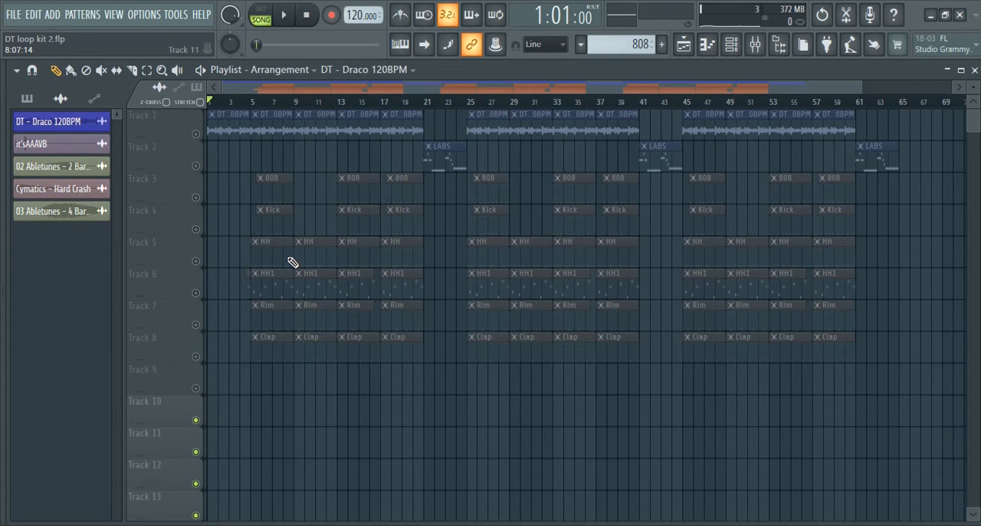
{"action": "right_click", "coordinate": [196, 135]}
{"action": "key", "text": "space"}
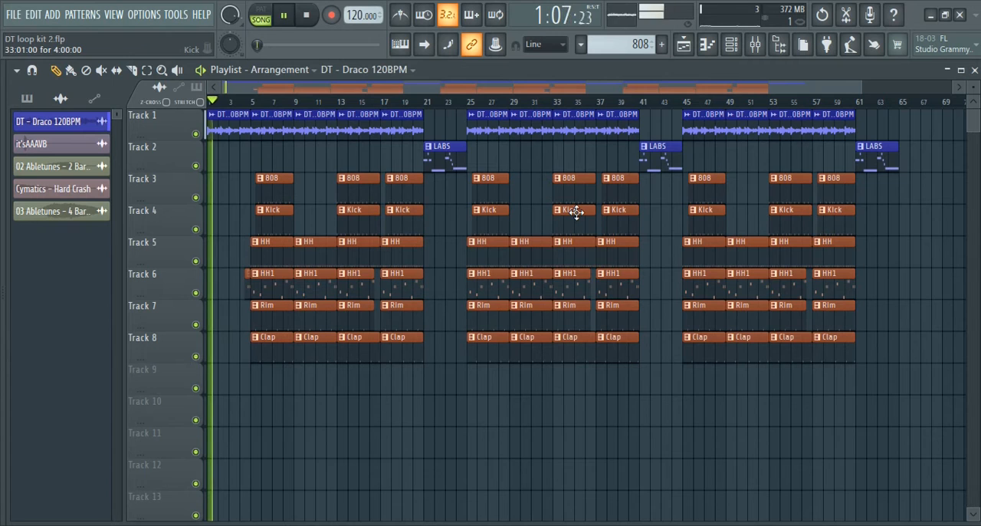
{"action": "key", "text": "space"}
Create an automation clip for the Master track's volume and check the Master's effects
{"action": "key", "text": "F9"}
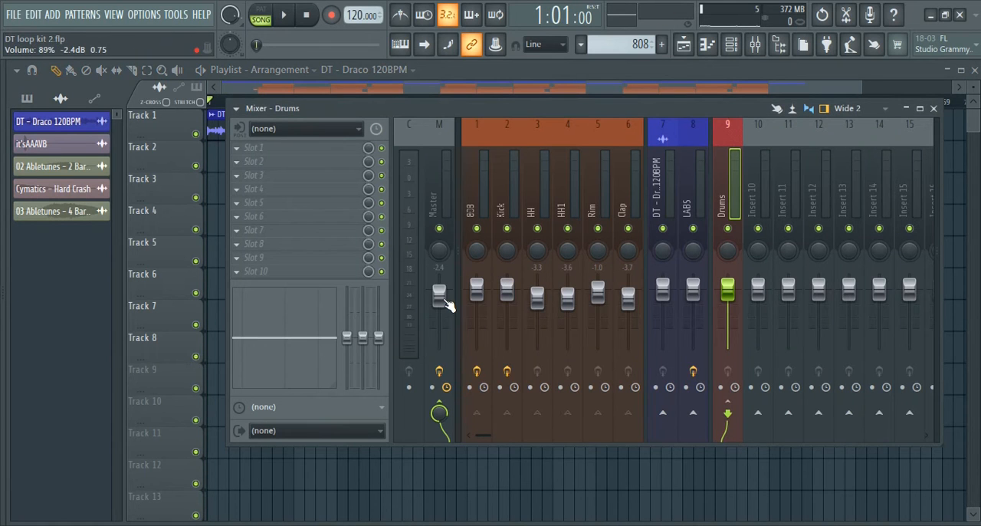
{"action": "right_click", "coordinate": [445, 303]}
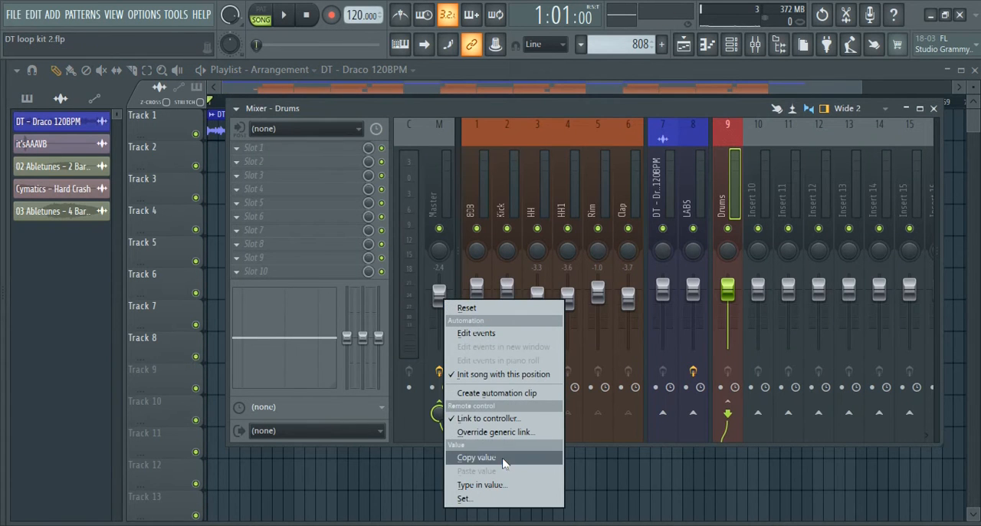
{"action": "left_click", "coordinate": [530, 393]}
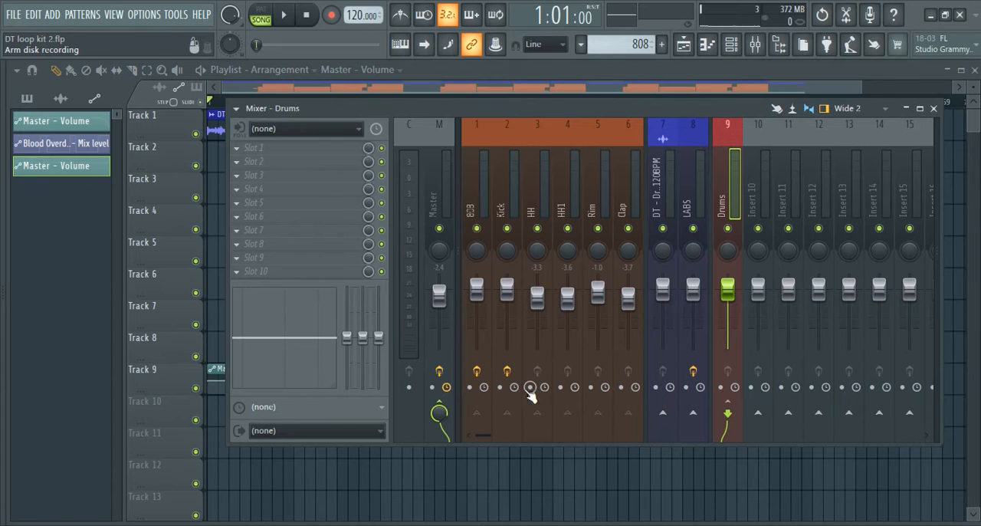
{"action": "left_click", "coordinate": [431, 162]}
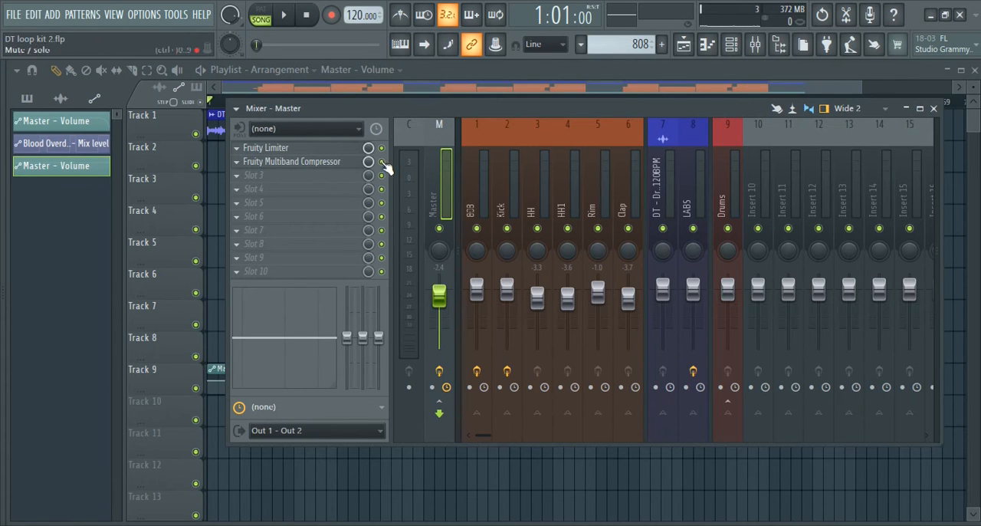
Enable Fruity Blood Overdrive on the 808 track and create an automation clip for its mix level
{"action": "left_click", "coordinate": [479, 172]}
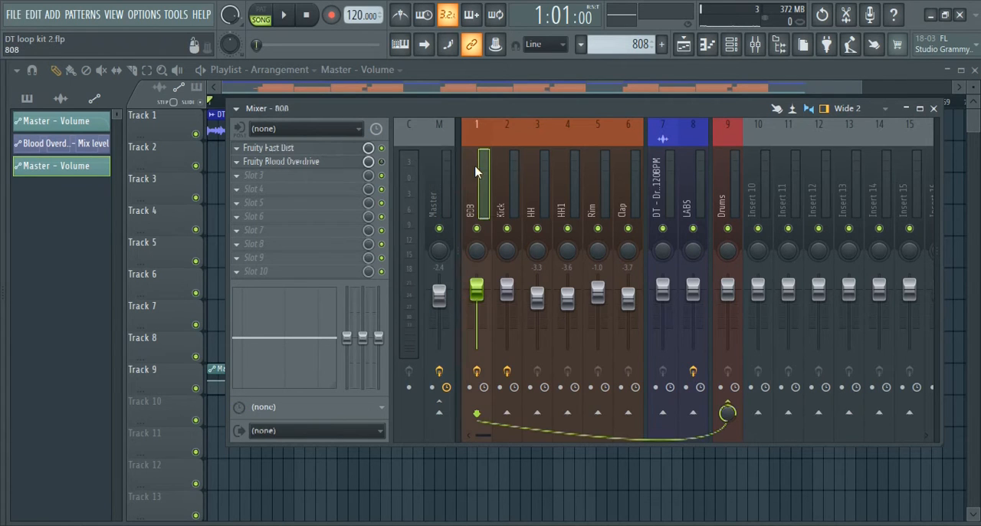
{"action": "right_click", "coordinate": [369, 164]}
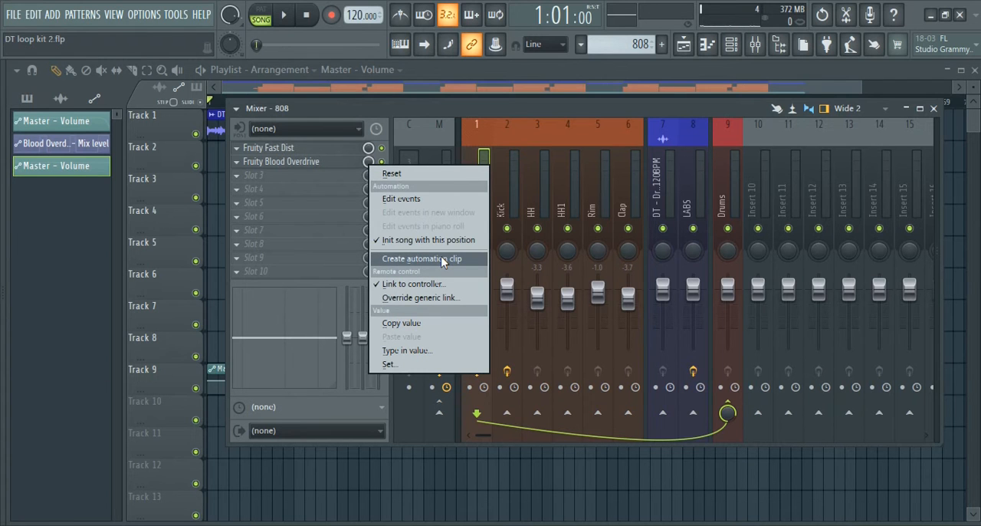
{"action": "left_click", "coordinate": [442, 258]}
{"action": "left_click", "coordinate": [933, 108]}
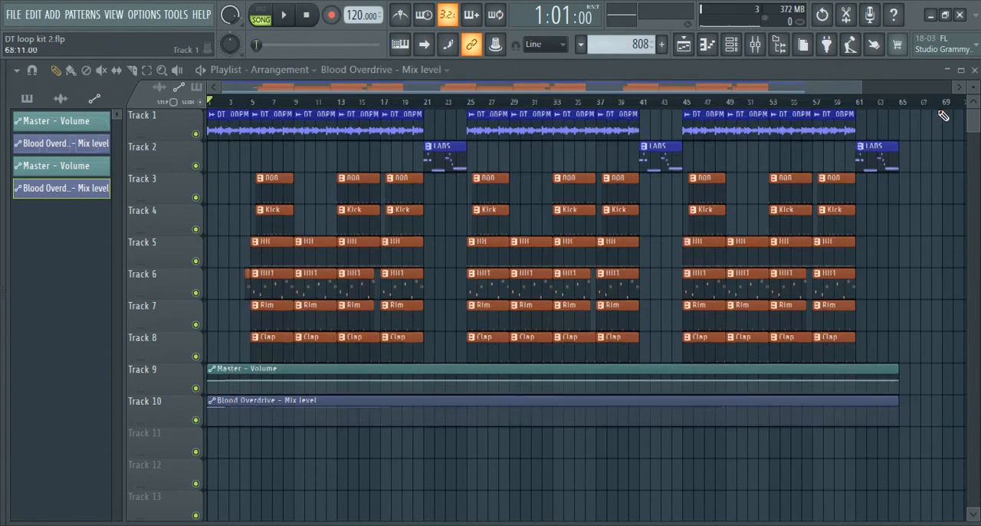
Add a point at bar 61 of the Master - Volume clip, set it to 72% and fade the volume out to the clip's end
{"action": "left_click", "coordinate": [857, 382]}
{"action": "right_click", "coordinate": [898, 383]}
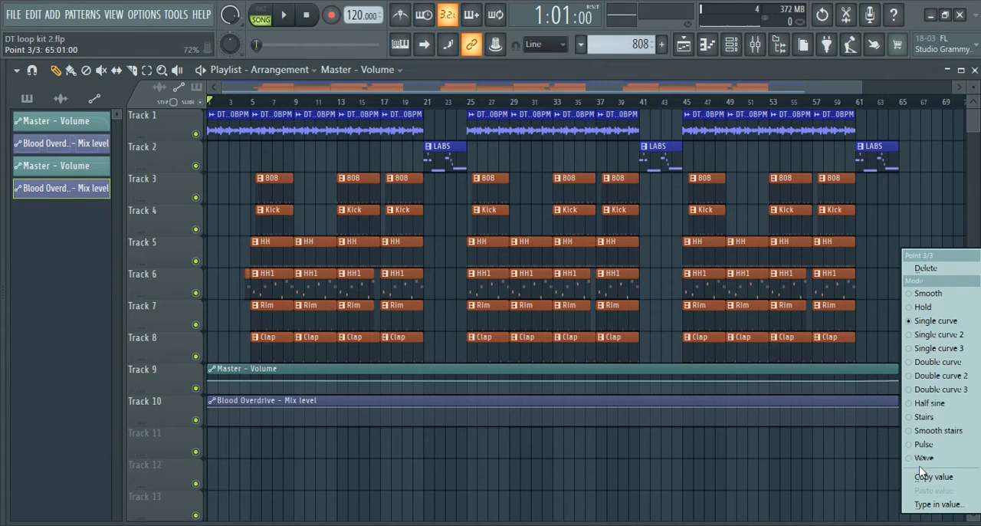
{"action": "left_click", "coordinate": [925, 475]}
{"action": "right_click", "coordinate": [861, 381]}
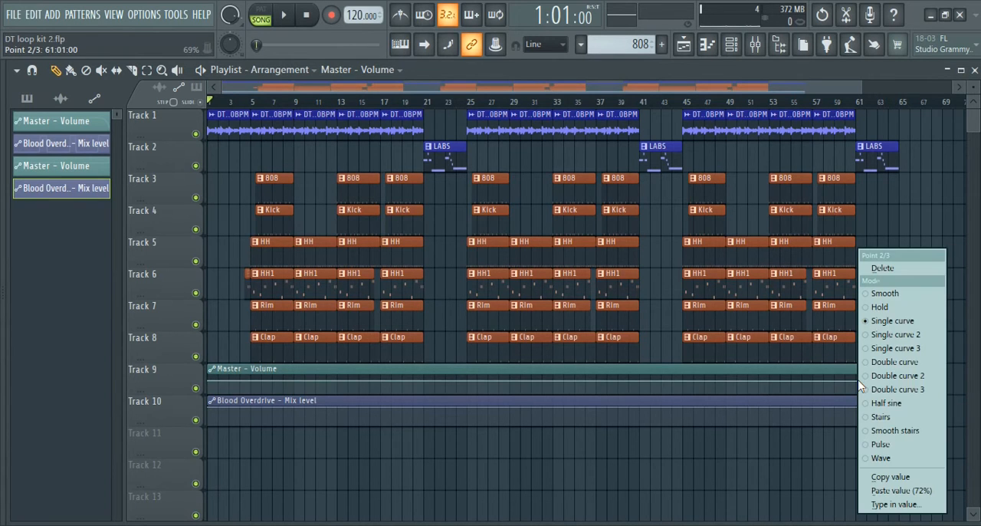
{"action": "left_click", "coordinate": [897, 487]}
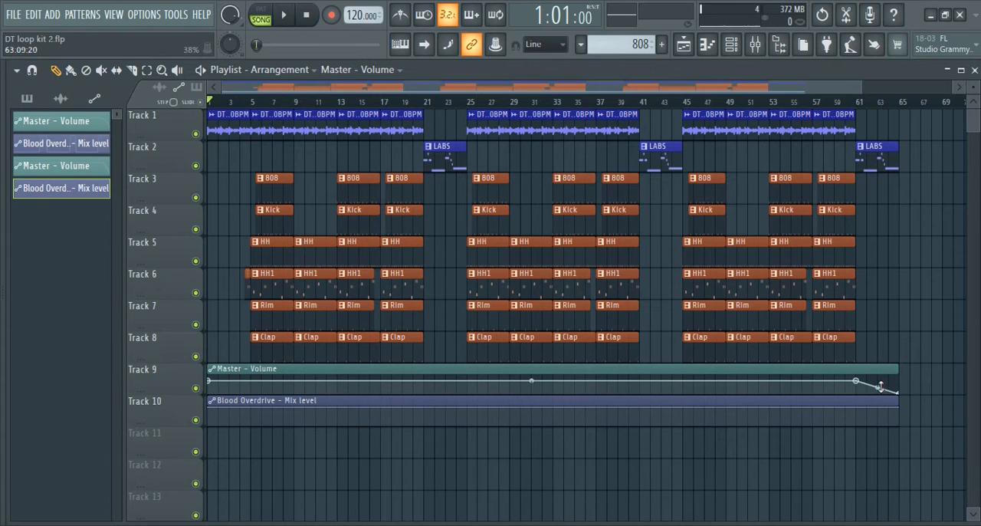
Play the ending briefly and place a four-bar 808 pattern clip on track 3 at bar 21, beneath the first LABS clip
{"action": "key", "text": "space"}
{"action": "key", "text": "space"}
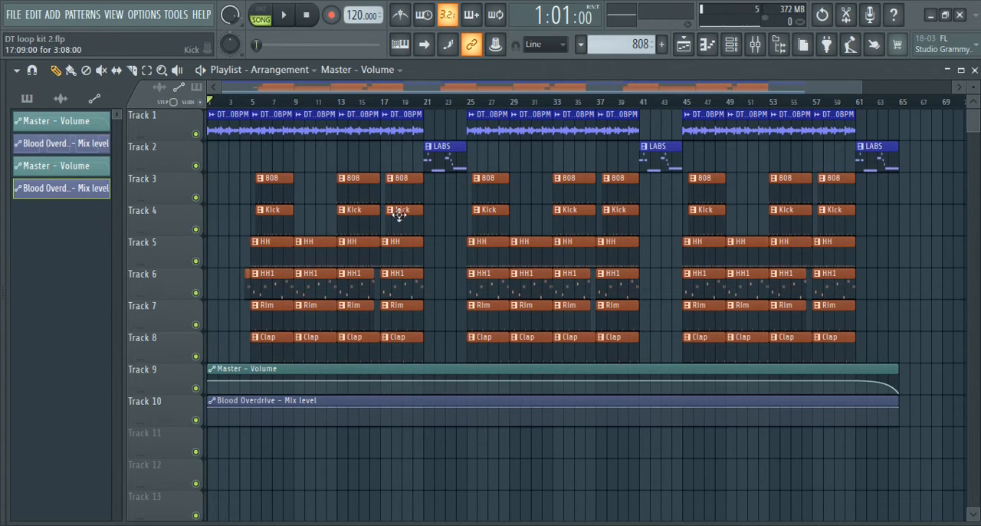
{"action": "left_click", "coordinate": [444, 200]}
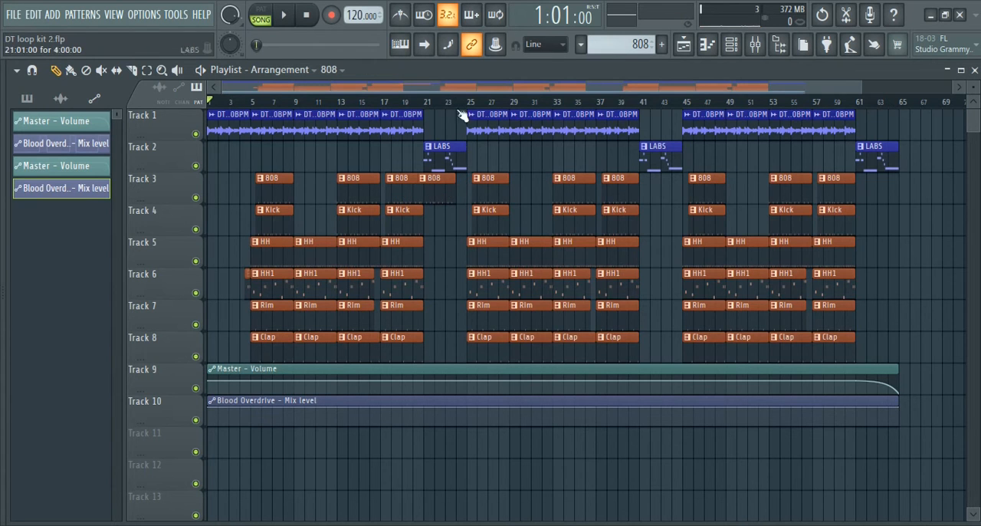
{"action": "scroll", "coordinate": [460, 103], "scroll_direction": "up", "scroll_amount": 5}
{"action": "left_click_drag", "start_coordinate": [390, 191], "coordinate": [436, 192]}
{"action": "right_click", "coordinate": [436, 192]}
{"action": "left_click_drag", "start_coordinate": [452, 92], "coordinate": [389, 89]}
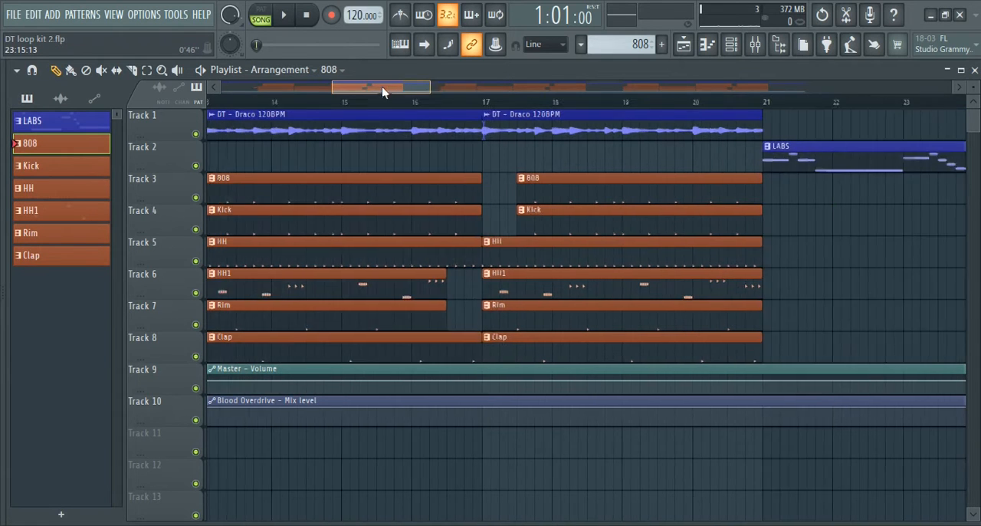
{"action": "mouse_move", "coordinate": [414, 179]}
{"action": "left_mouse_down"}
{"action": "mouse_move", "coordinate": [974, 205]}
{"action": "mouse_move", "coordinate": [899, 206]}
{"action": "mouse_move", "coordinate": [917, 208]}
{"action": "left_mouse_up"}
{"action": "scroll", "coordinate": [696, 103], "scroll_direction": "down", "scroll_amount": 6}
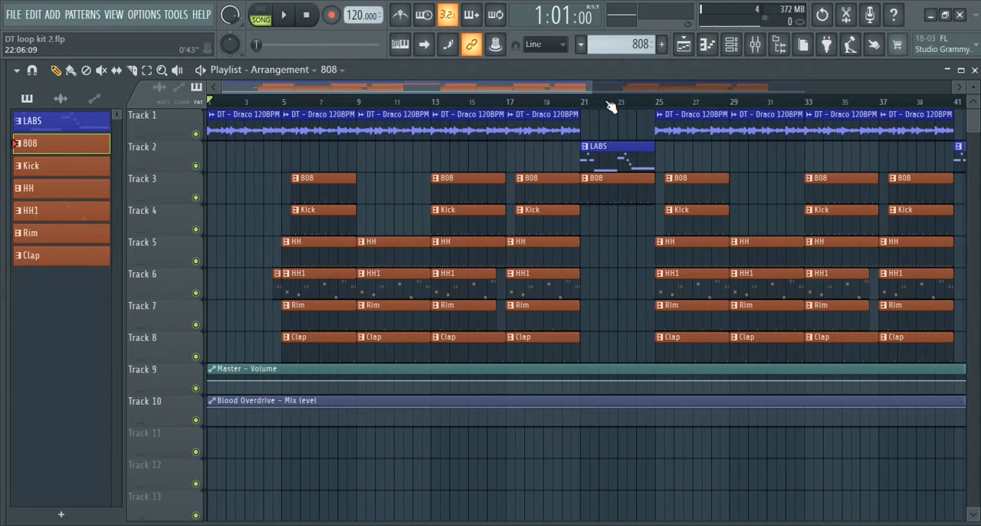
Copy the four-bar 808 clip to bar 41 of track 3, beneath the second LABS clip
{"action": "scroll", "coordinate": [610, 106], "scroll_direction": "down", "scroll_amount": 2}
{"action": "left_click_drag", "start_coordinate": [514, 187], "coordinate": [785, 206]}
{"action": "scroll", "coordinate": [762, 103], "scroll_direction": "down", "scroll_amount": 2}
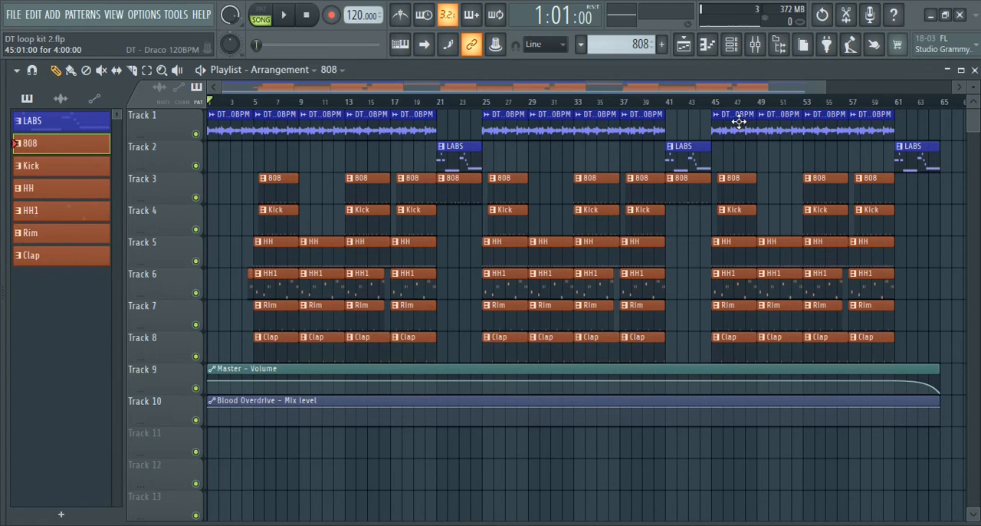
Check the Fruity Blood Overdrive settings on the 808 mixer track
{"action": "key", "text": "F9"}
{"action": "left_click", "coordinate": [290, 162]}
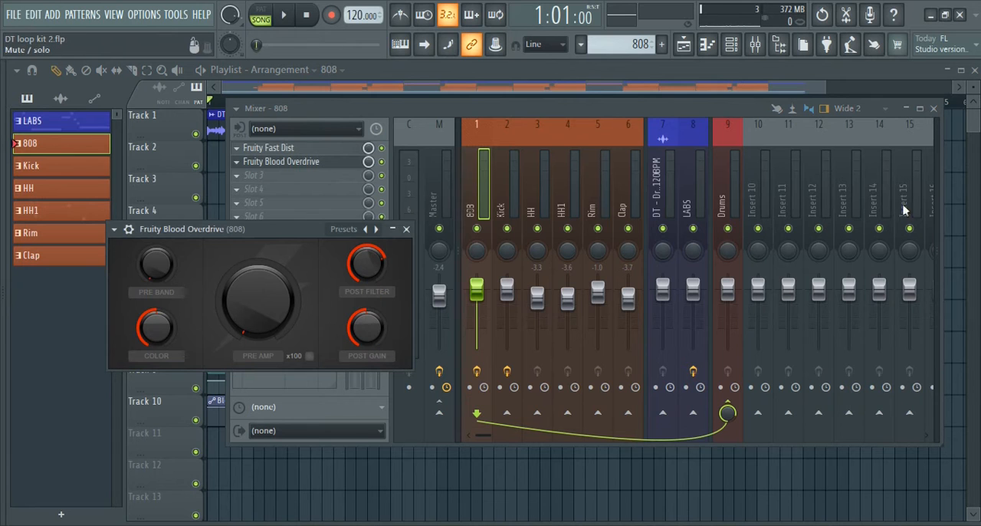
{"action": "left_click", "coordinate": [932, 110]}
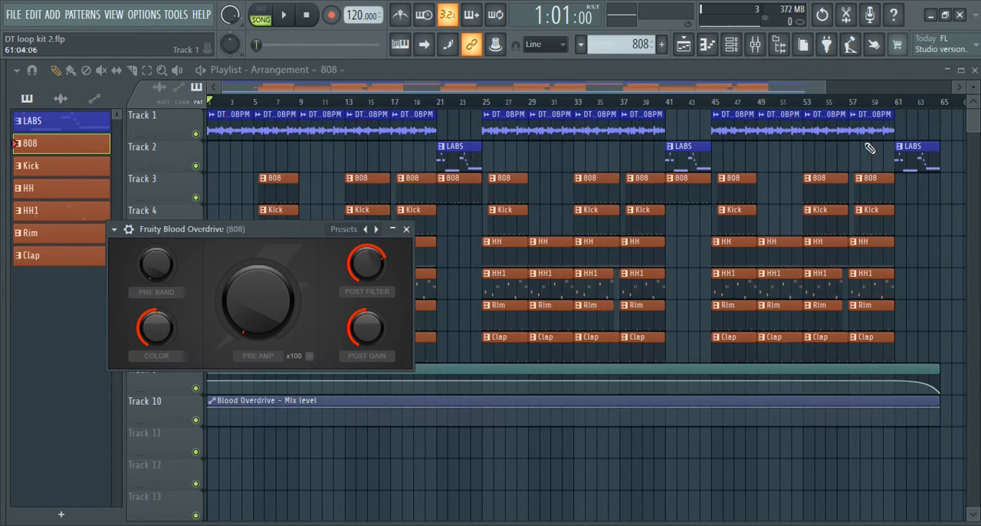
{"action": "left_click", "coordinate": [406, 230]}
Add a point at bar 21 of the Blood Overdrive - Mix level clip, set it to 100% and use the Hold mode
{"action": "right_click", "coordinate": [439, 409]}
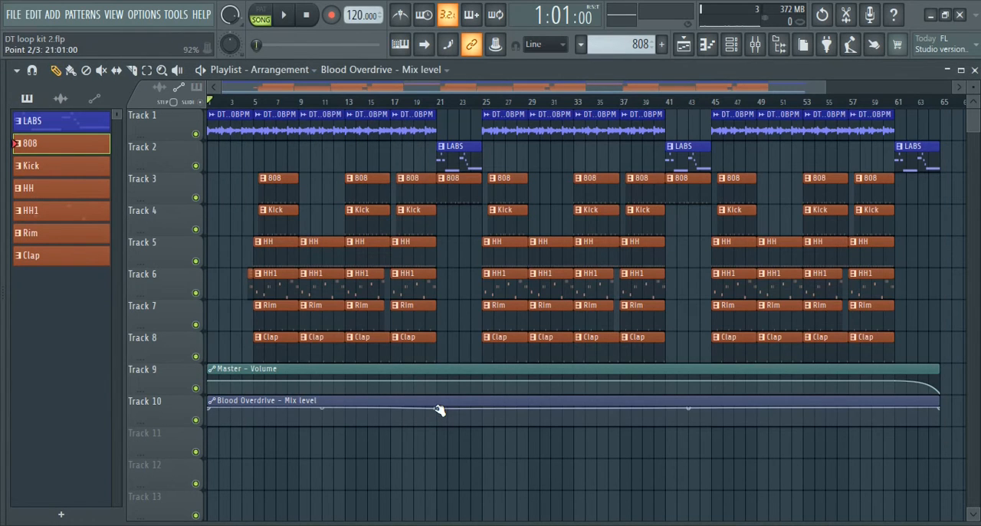
{"action": "left_click_drag", "start_coordinate": [439, 408], "coordinate": [439, 392]}
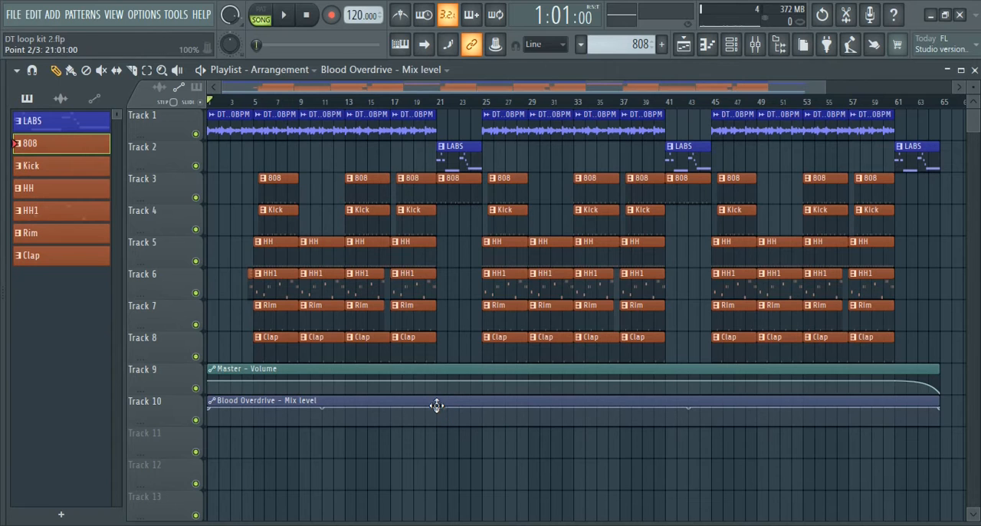
{"action": "right_click", "coordinate": [439, 410]}
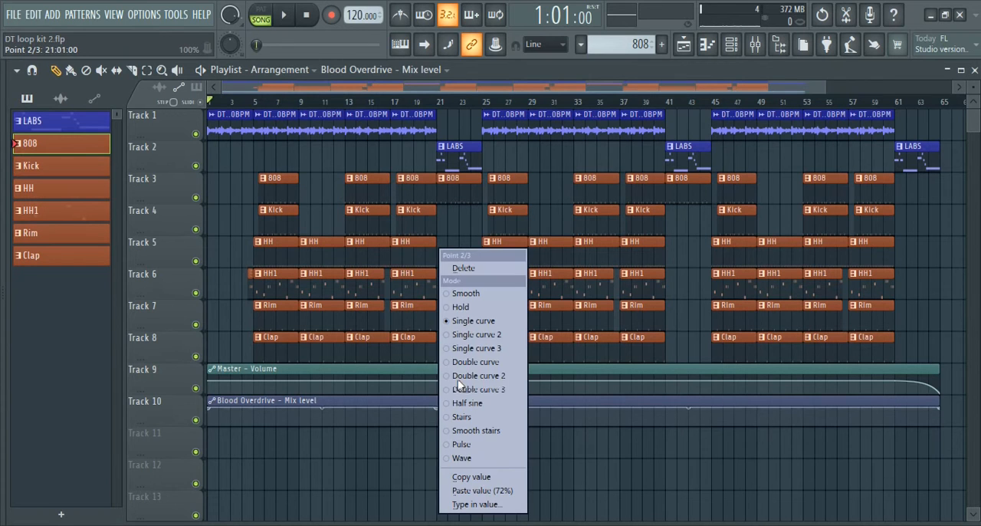
{"action": "left_click", "coordinate": [470, 311]}
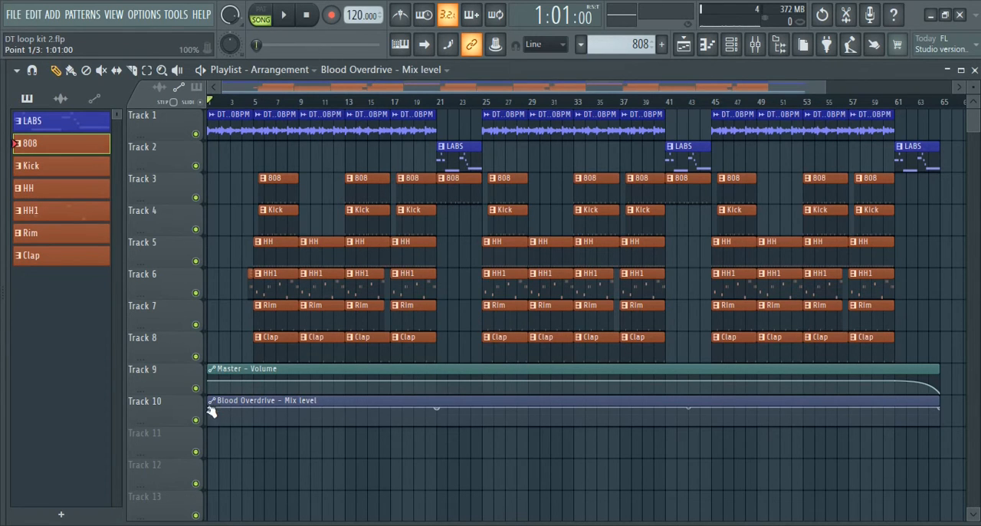
Shape the Blood Overdrive - Mix level automation to stay at minimum except for full-level blocks at bars 21 to 25 and 41 to 45
{"action": "left_click_drag", "start_coordinate": [211, 409], "coordinate": [211, 432]}
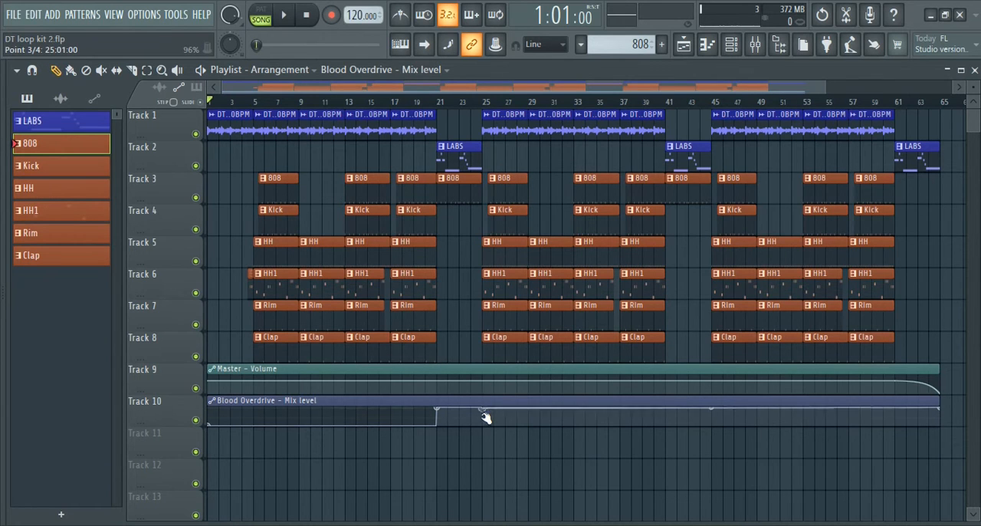
{"action": "left_click_drag", "start_coordinate": [485, 414], "coordinate": [484, 431]}
{"action": "left_click_drag", "start_coordinate": [664, 423], "coordinate": [712, 424]}
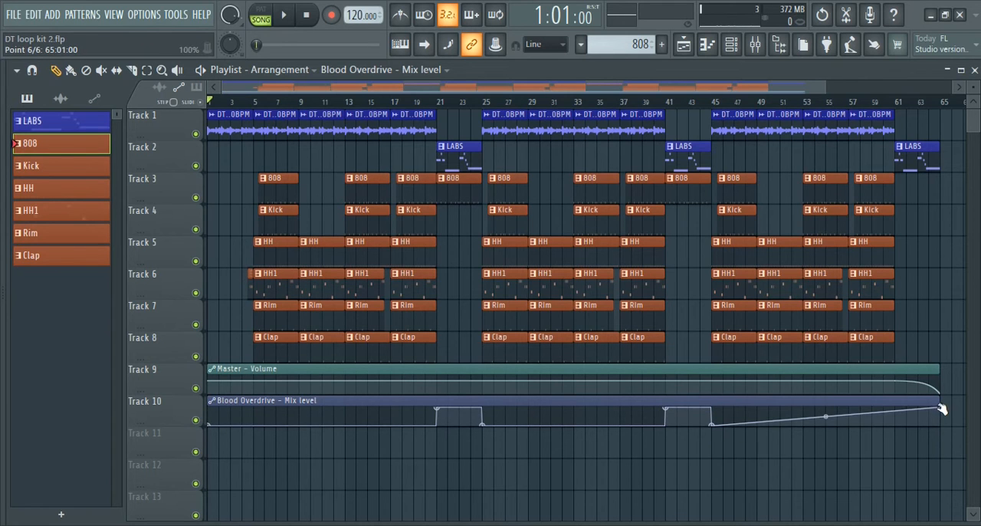
{"action": "left_click_drag", "start_coordinate": [943, 409], "coordinate": [945, 427]}
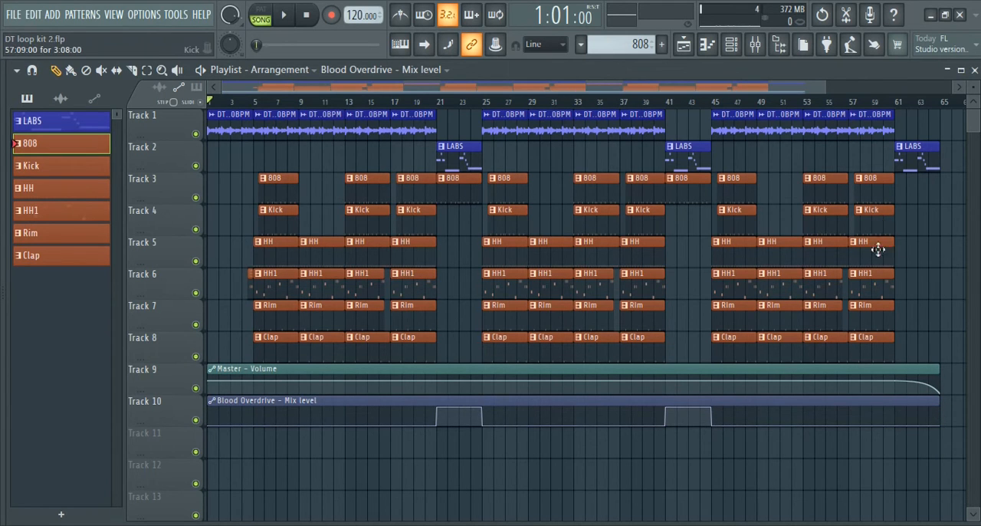
Copy the last HH clip to bar 61 of track 5 and play the arrangement briefly
{"action": "left_click_drag", "start_coordinate": [867, 261], "coordinate": [915, 266]}
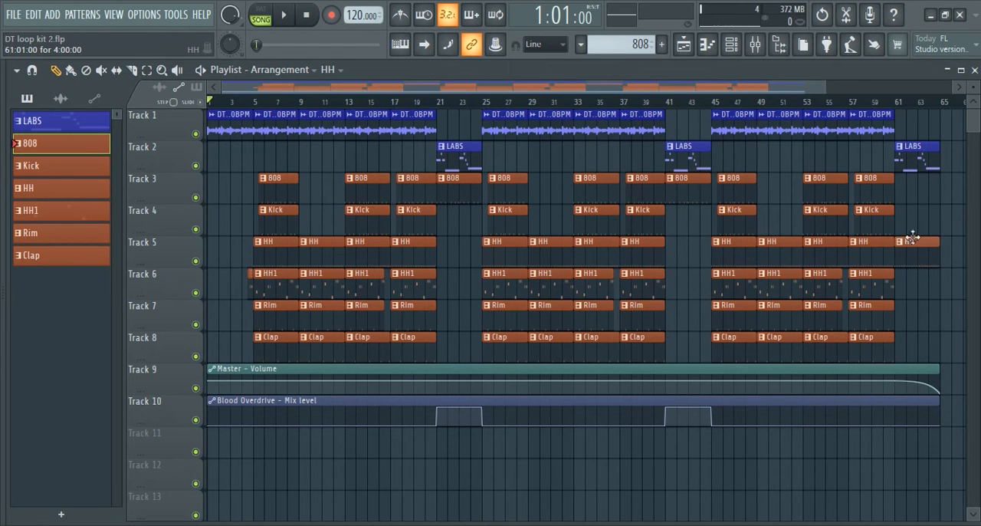
{"action": "key", "text": "space"}
{"action": "key", "text": "space"}
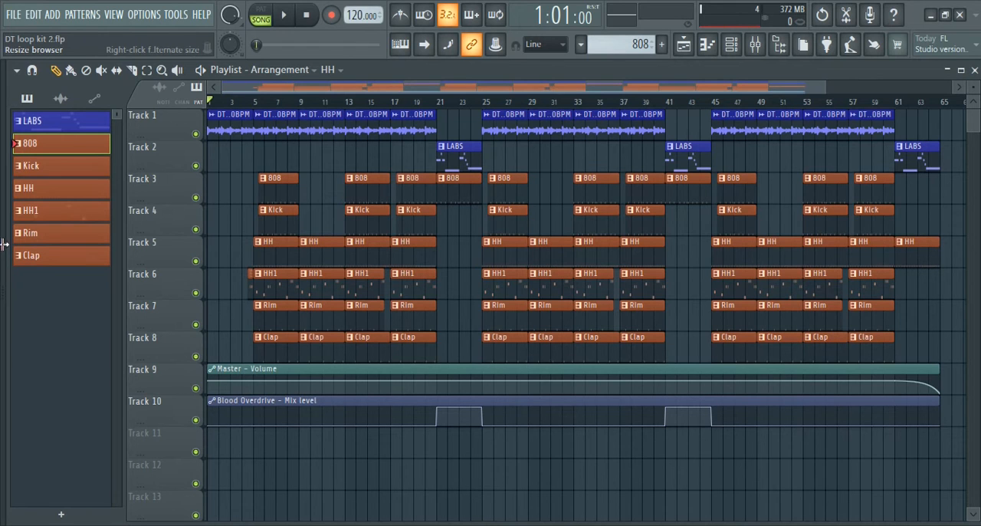
Place the it'sAAAVB sample on track 11 starting midway through bar 4 and open its channel settings
{"action": "left_click", "coordinate": [66, 99]}
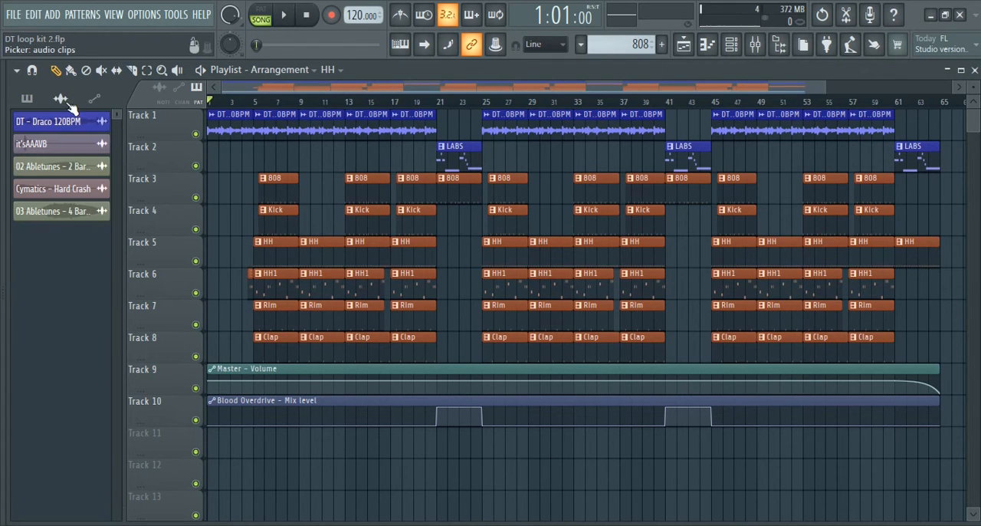
{"action": "left_click", "coordinate": [54, 146]}
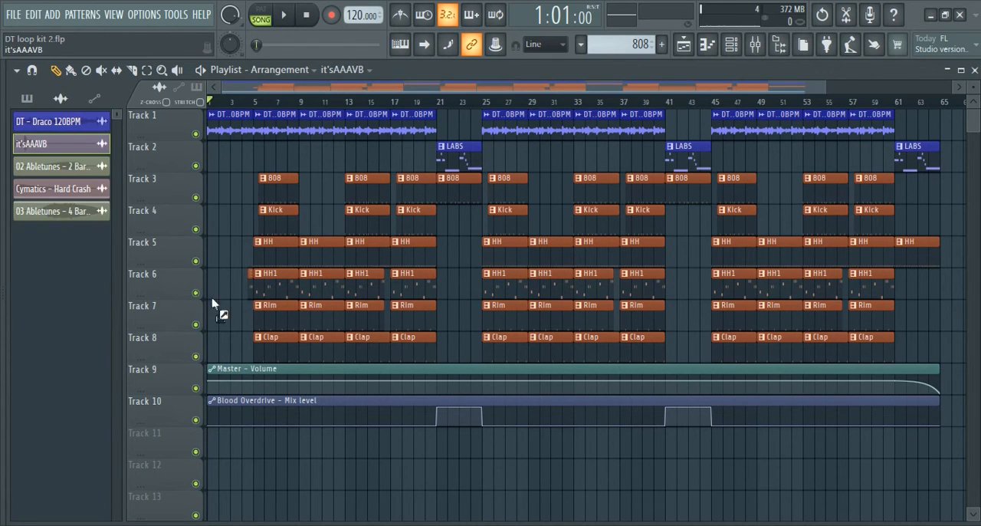
{"action": "left_click", "coordinate": [245, 440]}
{"action": "scroll", "coordinate": [278, 113], "scroll_direction": "up", "scroll_amount": 2}
{"action": "scroll", "coordinate": [282, 112], "scroll_direction": "up", "scroll_amount": 4}
{"action": "left_click_drag", "start_coordinate": [304, 90], "coordinate": [259, 91]}
{"action": "left_click_drag", "start_coordinate": [429, 451], "coordinate": [460, 450]}
{"action": "double_click", "coordinate": [459, 450]}
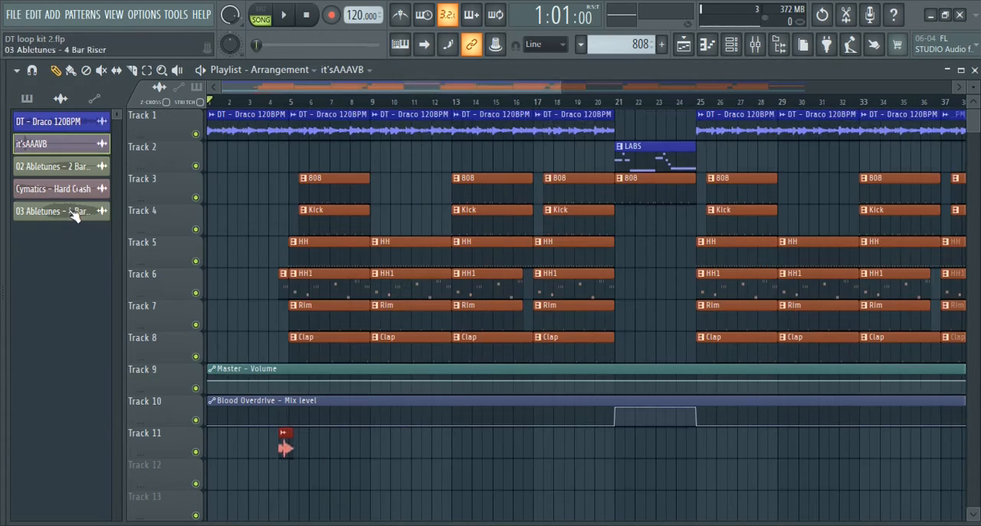
Add riser and crash clips on track 12 leading into bars 5, 25 and 45, and return the playhead to the start
{"action": "scroll", "coordinate": [285, 440], "scroll_direction": "down", "scroll_amount": 1}
{"action": "double_click", "coordinate": [284, 440]}
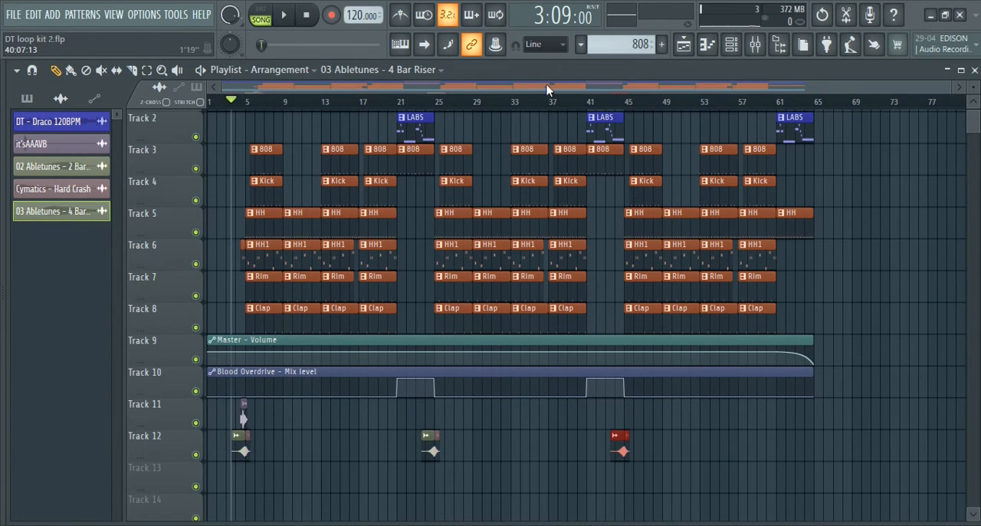
{"action": "left_click_drag", "start_coordinate": [230, 99], "coordinate": [161, 94]}
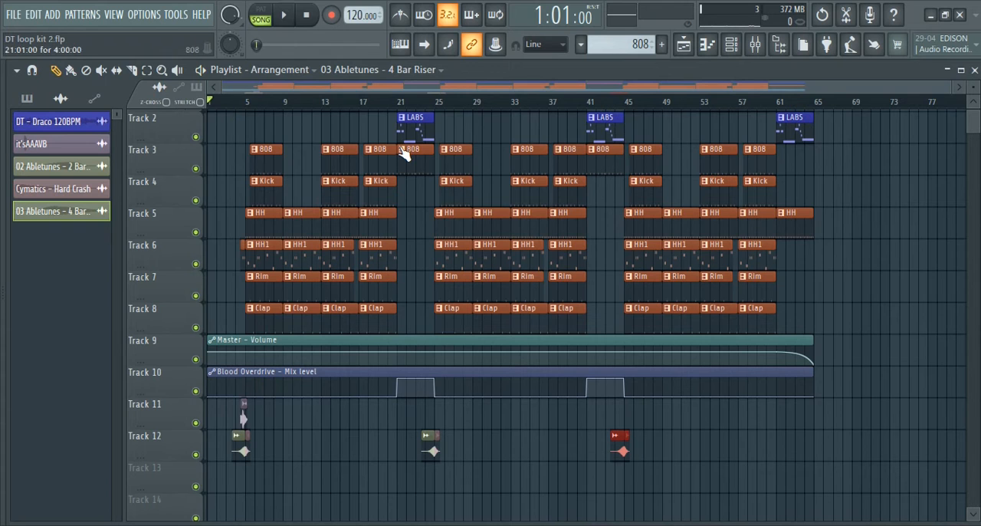
Play the arrangement from the start and set the Fruity Fast Dist mix on the 808 track to 51%
{"action": "key", "text": "space"}
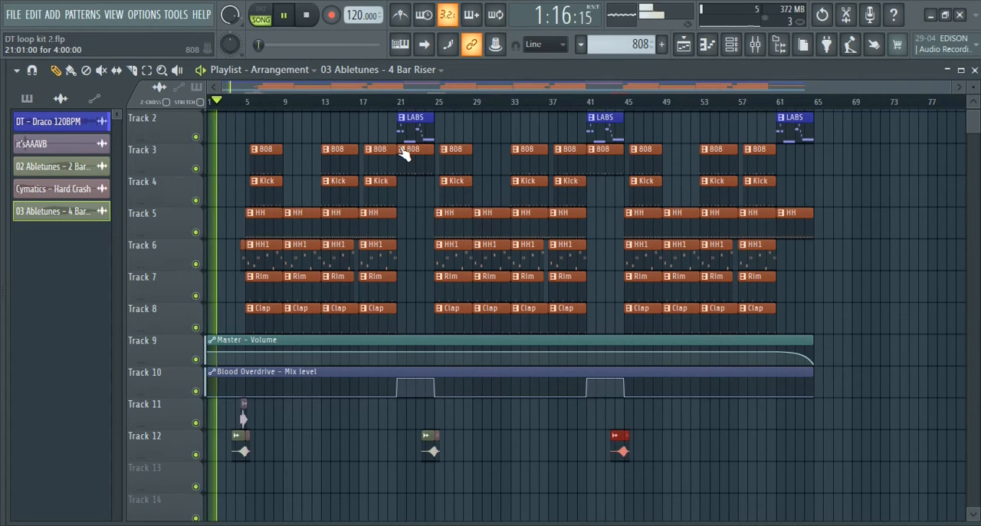
{"action": "scroll", "coordinate": [409, 309], "scroll_direction": "up", "scroll_amount": 1}
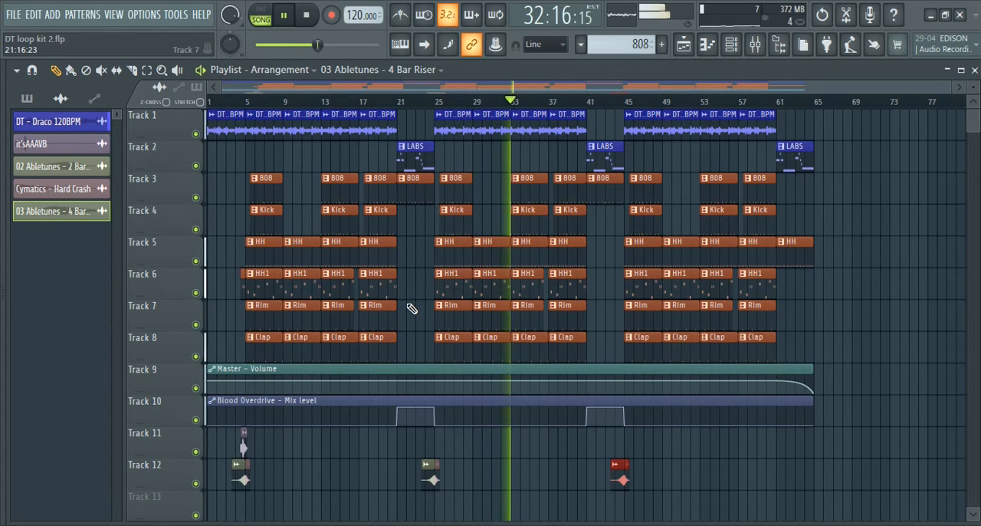
{"action": "key", "text": "F9"}
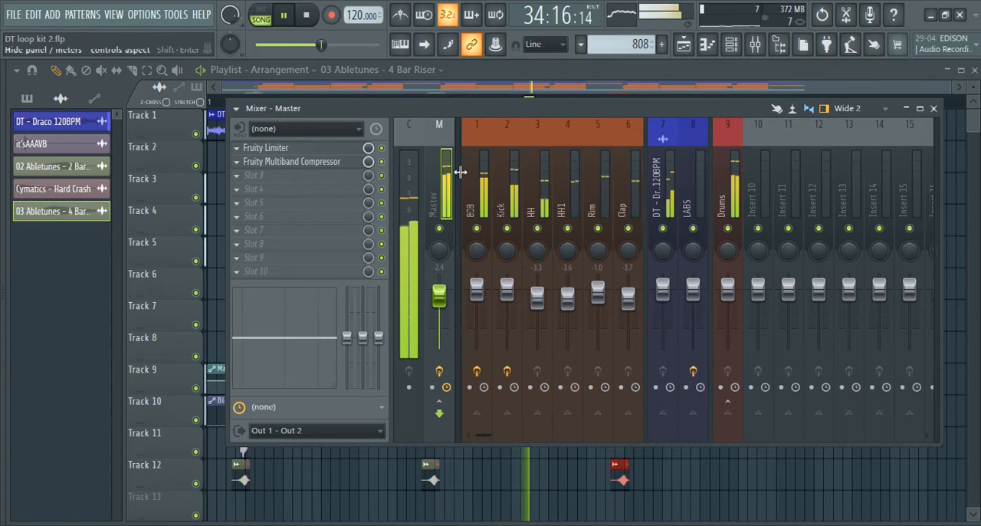
{"action": "scroll", "coordinate": [462, 171], "scroll_direction": "right", "scroll_amount": 2}
{"action": "left_click", "coordinate": [397, 186]}
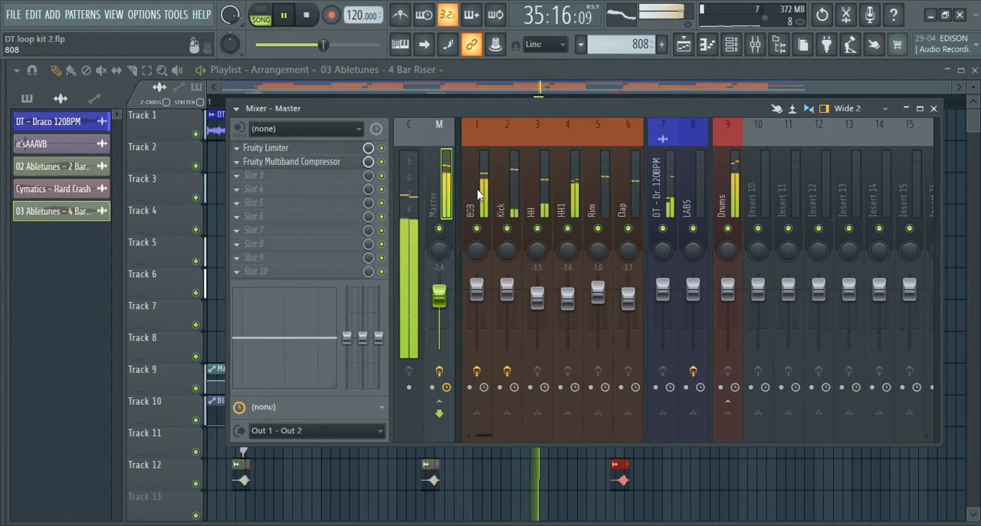
{"action": "left_click", "coordinate": [480, 193]}
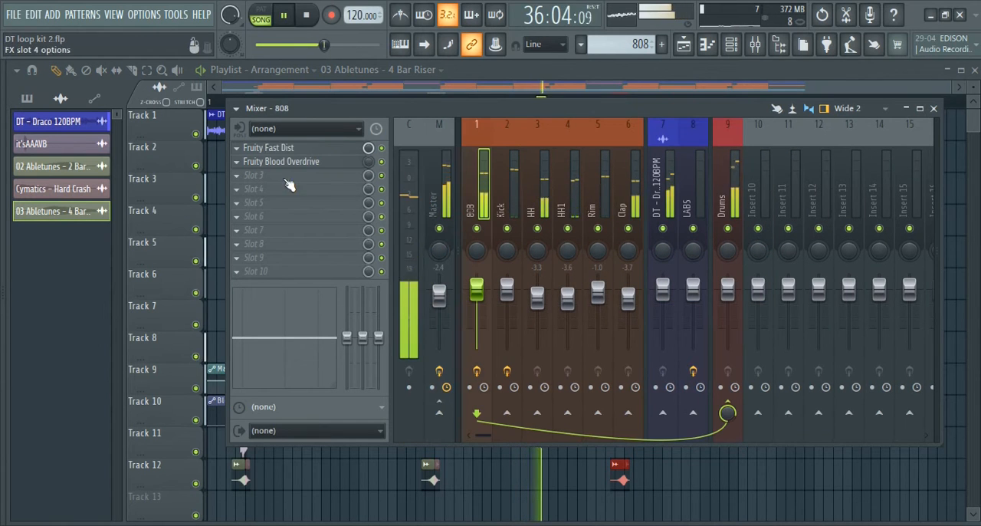
{"action": "left_click", "coordinate": [321, 149]}
{"action": "left_click_drag", "start_coordinate": [204, 271], "coordinate": [204, 285]}
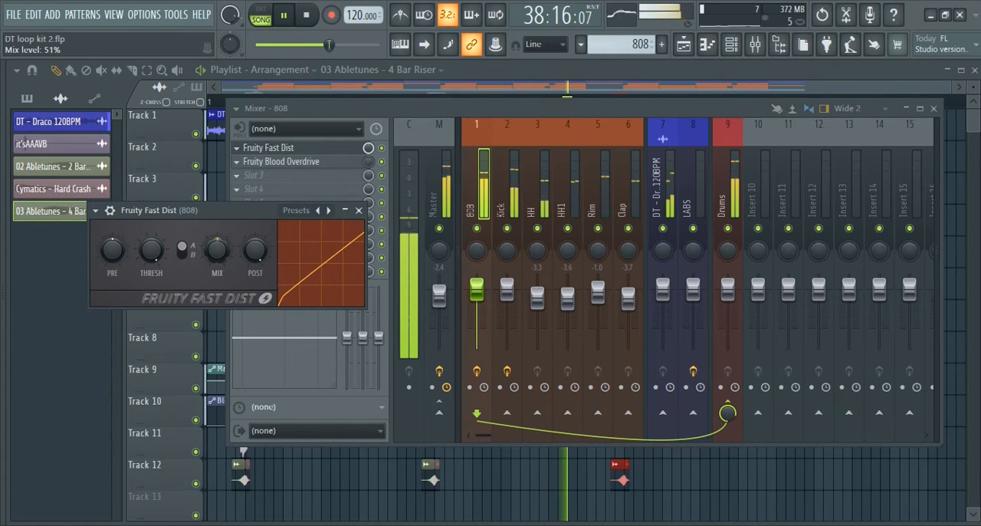
{"action": "left_click", "coordinate": [360, 210]}
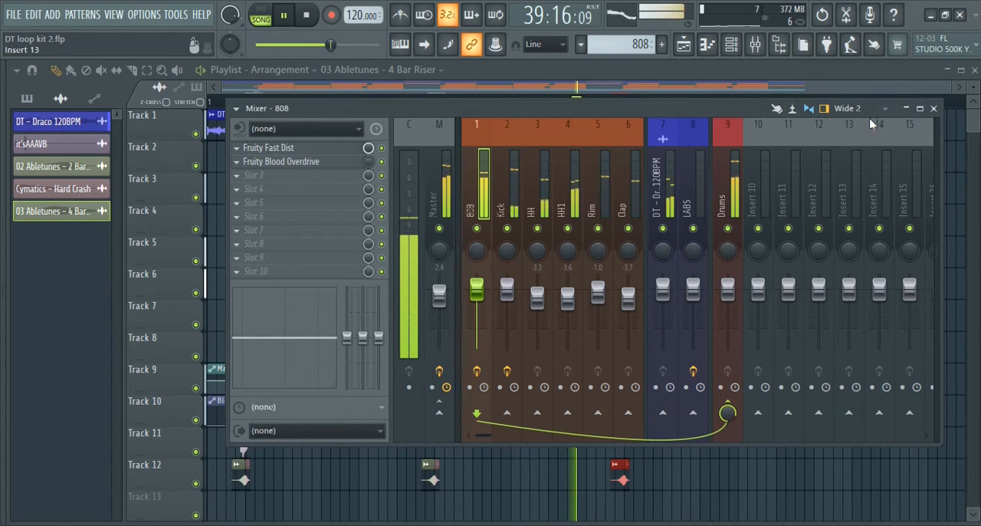
{"action": "left_click", "coordinate": [933, 108]}
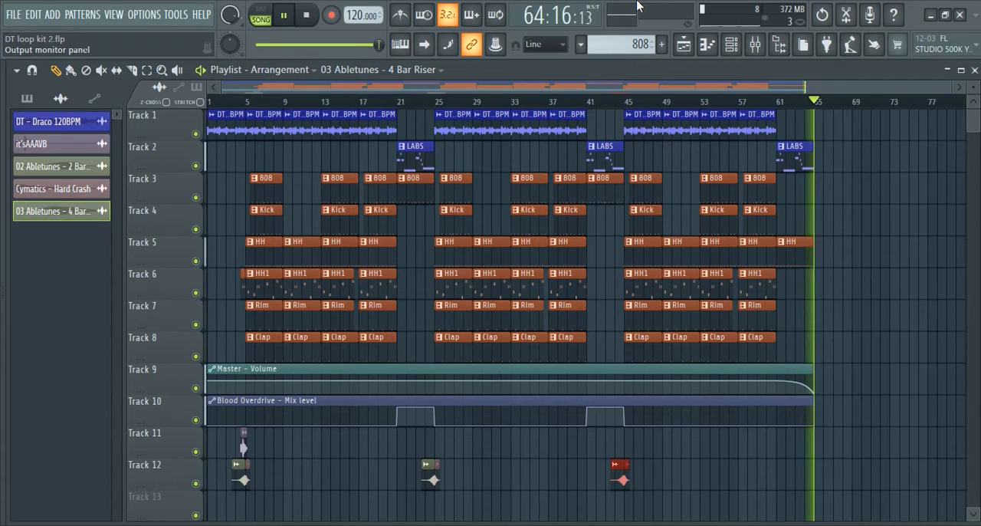
Stop the playback and switch to the project DT loop kit 1.flp
{"action": "key", "text": "space"}
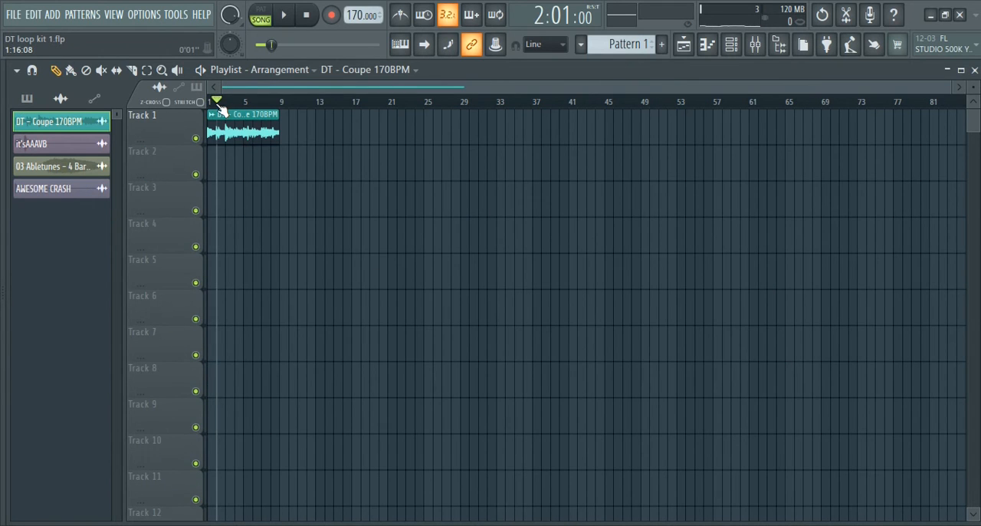
{"action": "left_click_drag", "start_coordinate": [220, 110], "coordinate": [203, 108]}
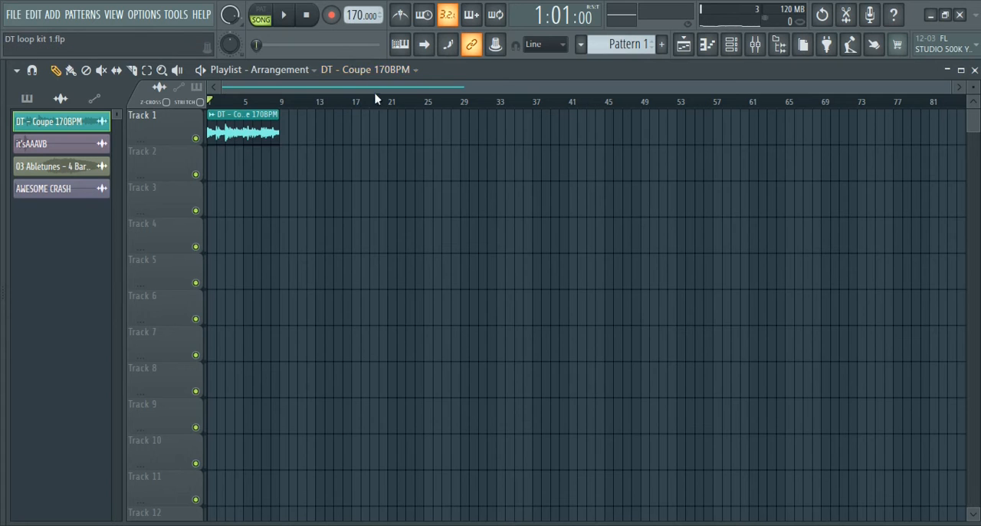
Zoom in on the DT - Coupe 170BPM loop on track 1 and listen to it from the start
{"action": "left_click_drag", "start_coordinate": [942, 90], "coordinate": [762, 102]}
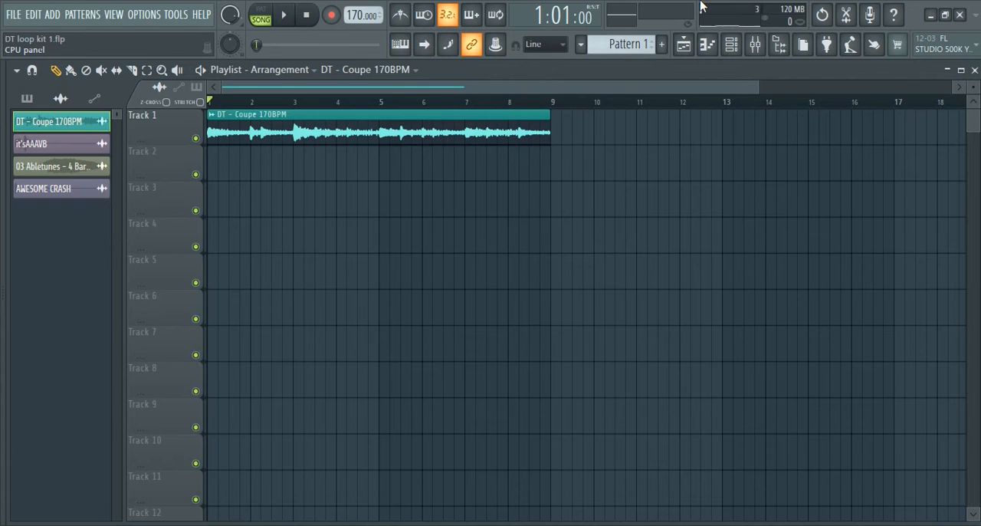
{"action": "key", "text": "space"}
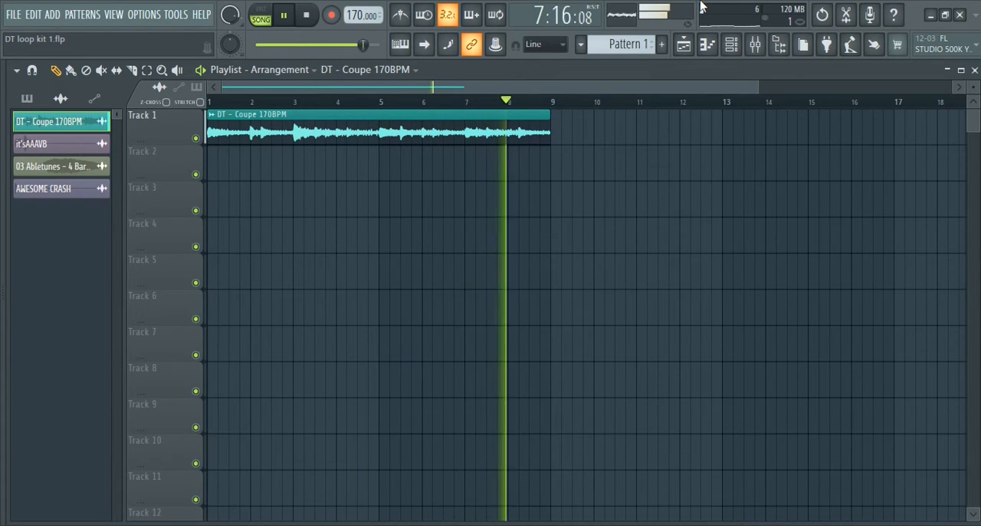
{"action": "key", "text": "space"}
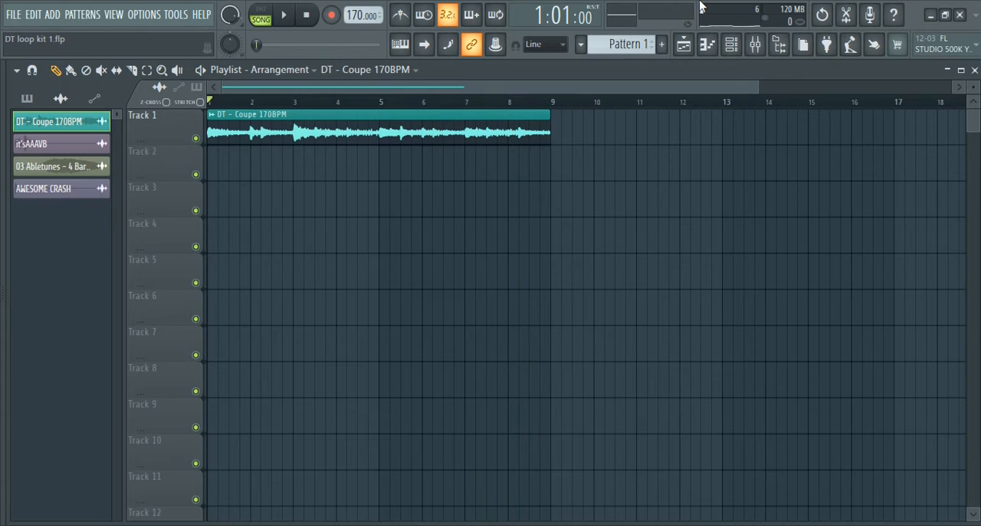
{"action": "left_click", "coordinate": [292, 101]}
{"action": "left_click_drag", "start_coordinate": [268, 105], "coordinate": [195, 106]}
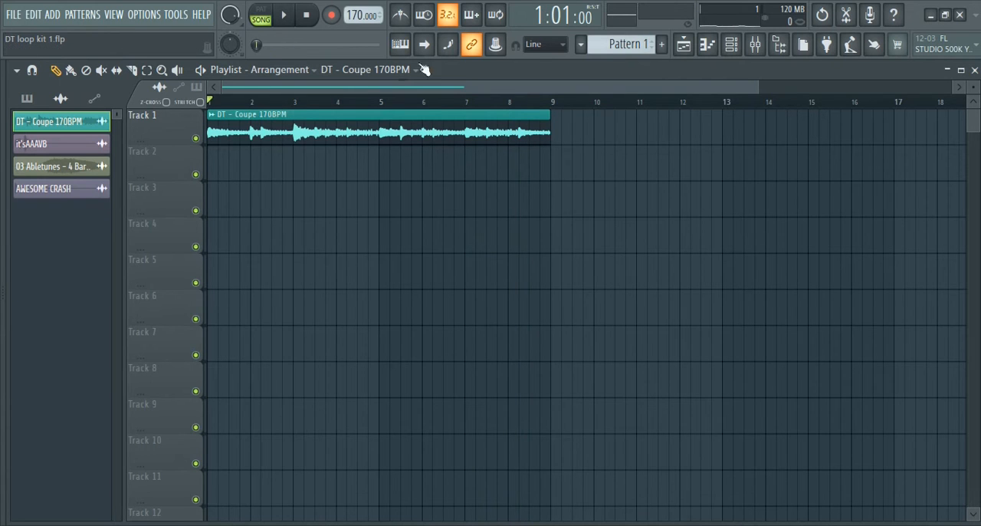
Set the project tempo to 150 BPM, restretch all channels, and listen to the DT - Coupe loop at the new tempo
{"action": "right_click", "coordinate": [354, 19]}
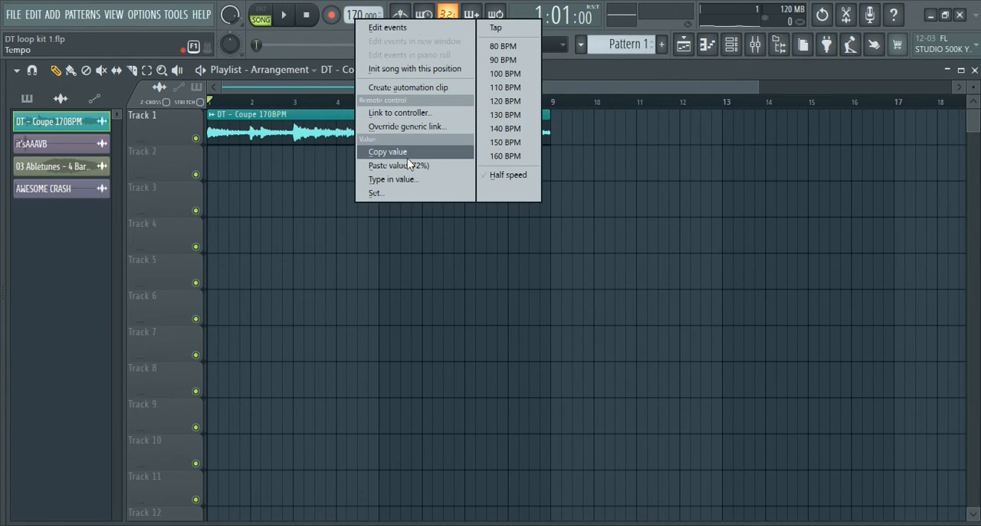
{"action": "left_click", "coordinate": [406, 180]}
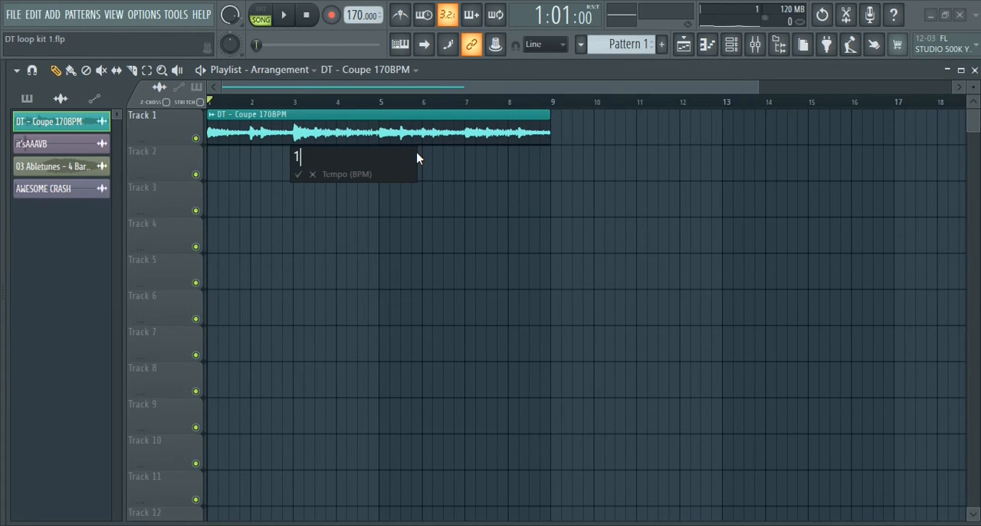
{"action": "type", "text": "150"}
{"action": "key", "text": "Return"}
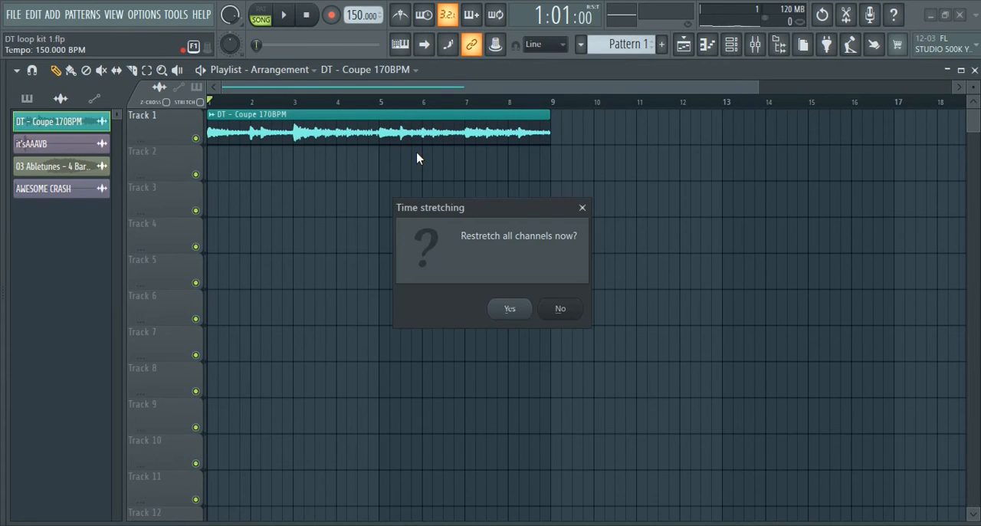
{"action": "left_click", "coordinate": [515, 308]}
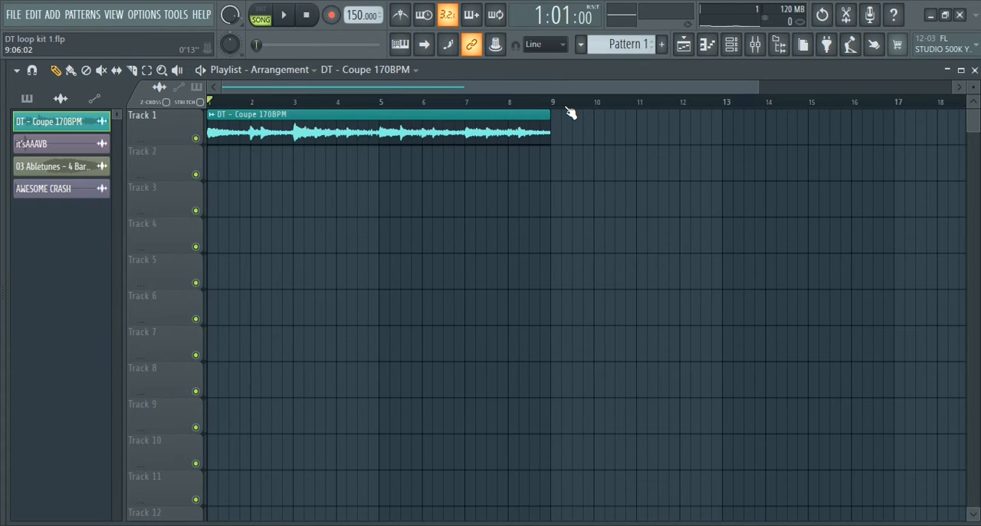
{"action": "key", "text": "space"}
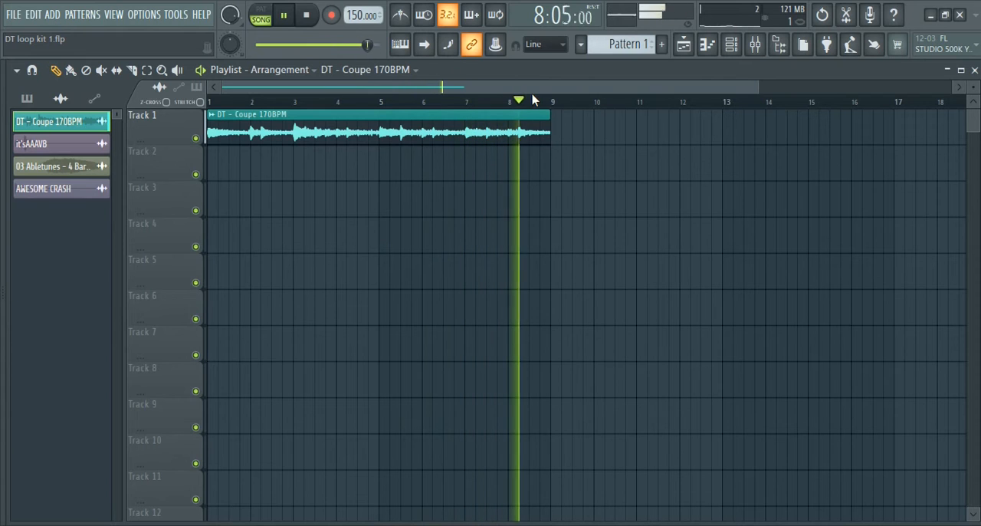
{"action": "key", "text": "space"}
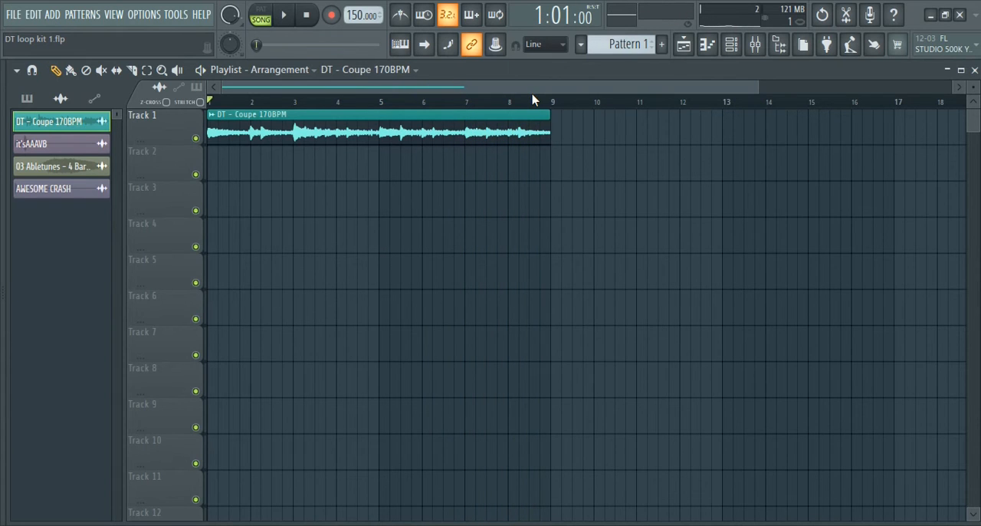
Show the Drums channels and program a four-bar HH pattern with a hit on every second step
{"action": "key", "text": "F6"}
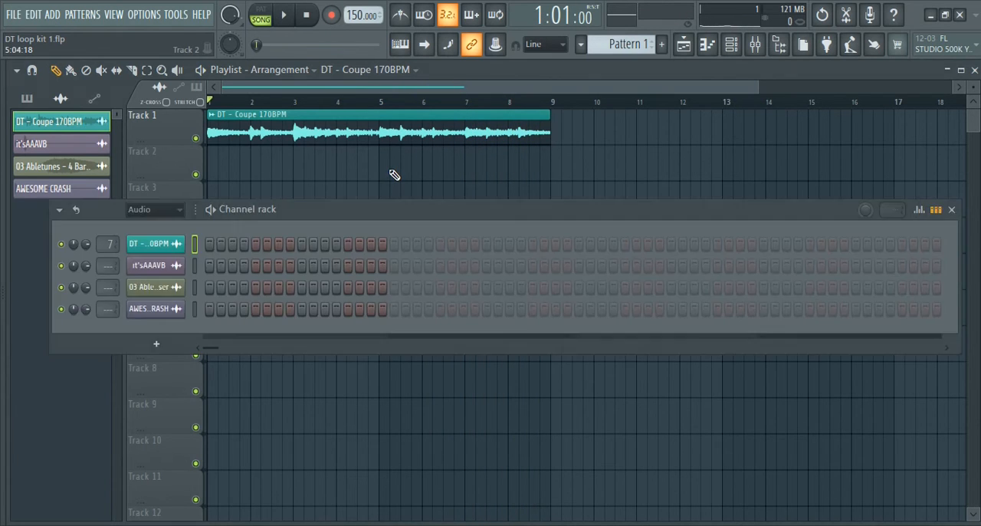
{"action": "left_click", "coordinate": [153, 209]}
{"action": "left_click", "coordinate": [165, 272]}
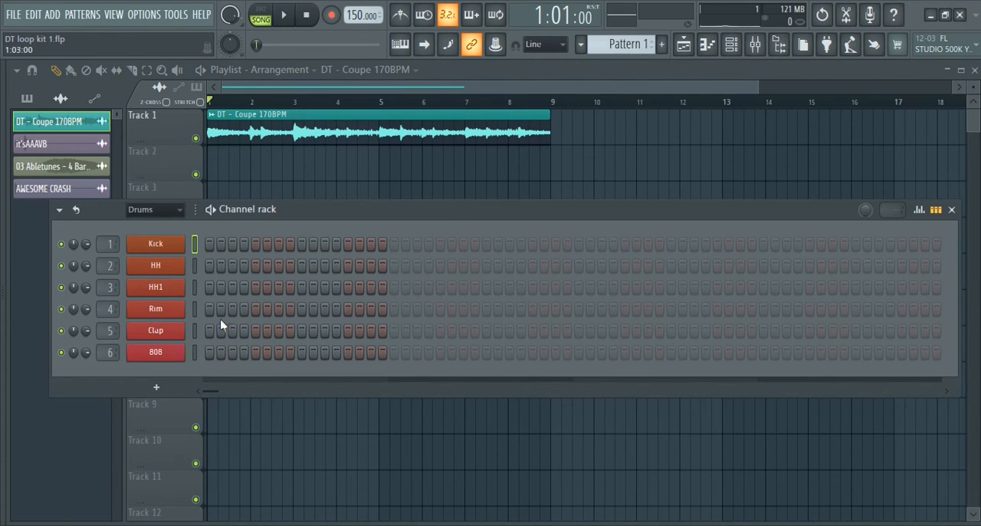
{"action": "left_click", "coordinate": [210, 266]}
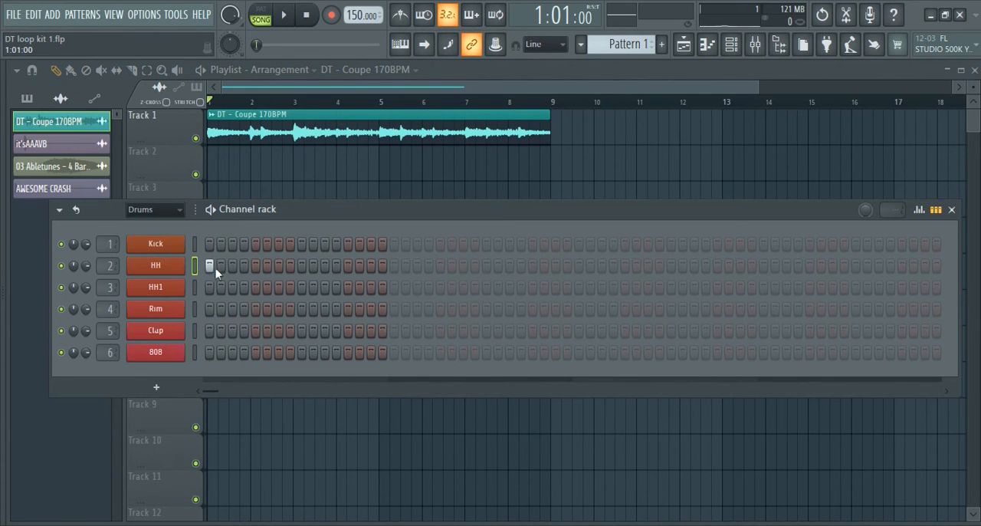
{"action": "left_click", "coordinate": [392, 267]}
{"action": "left_click", "coordinate": [578, 266]}
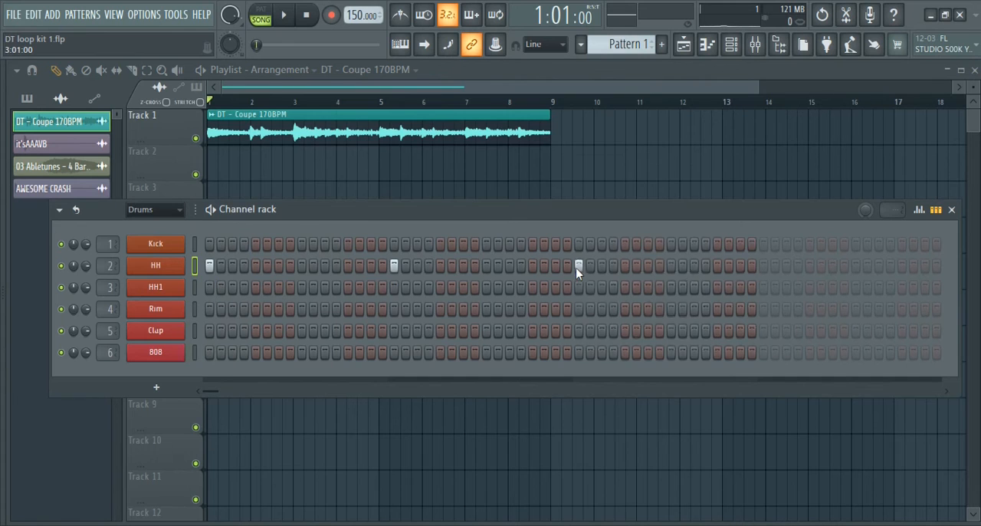
{"action": "left_click", "coordinate": [763, 268]}
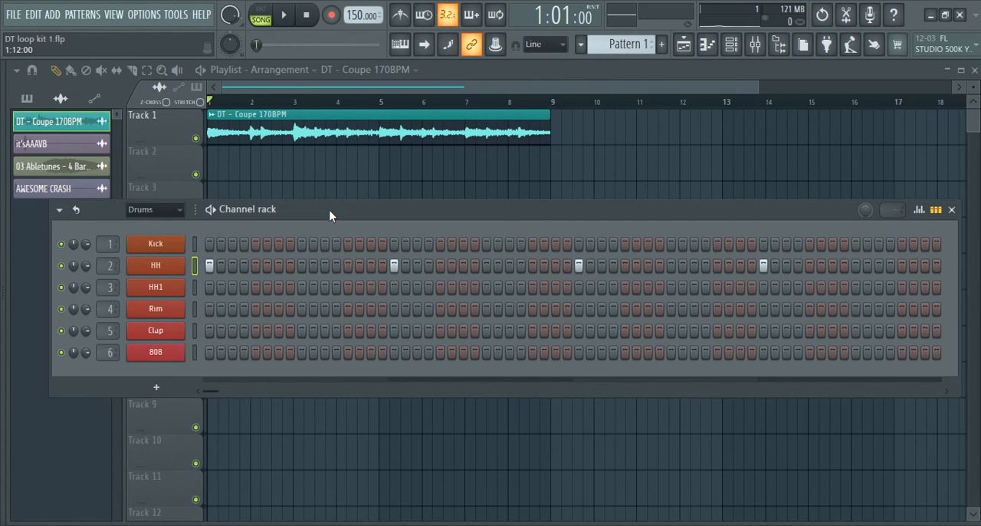
{"action": "right_click", "coordinate": [170, 270]}
{"action": "left_click", "coordinate": [387, 314]}
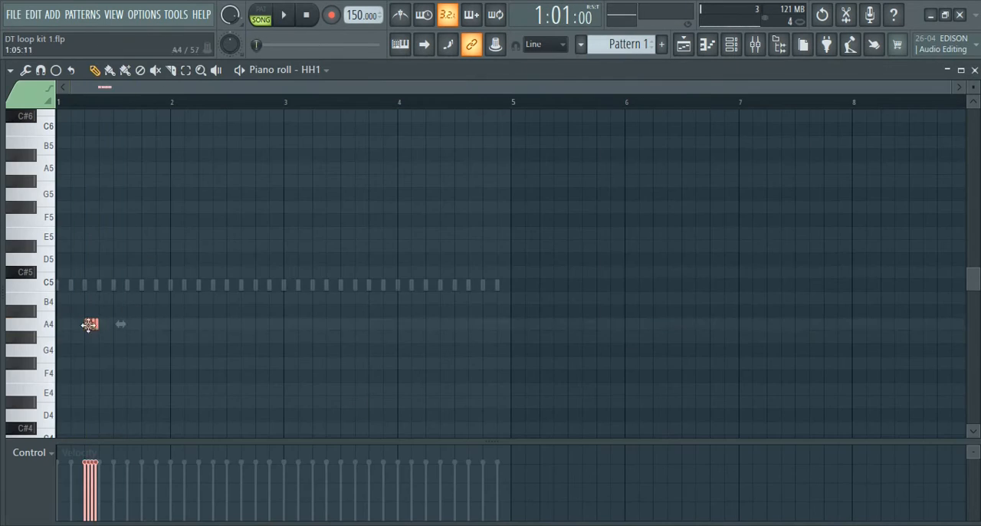
Add short hi-hat rolls at varied pitches to the HH1 pattern in the piano roll and play the result
{"action": "scroll", "coordinate": [86, 328], "scroll_direction": "up", "scroll_amount": 5}
{"action": "left_click", "coordinate": [249, 247]}
{"action": "left_click", "coordinate": [284, 247]}
{"action": "left_click", "coordinate": [315, 247]}
{"action": "scroll", "coordinate": [260, 276], "scroll_direction": "down", "scroll_amount": 3}
{"action": "key", "text": "space"}
{"action": "left_click_drag", "start_coordinate": [208, 247], "coordinate": [297, 325]}
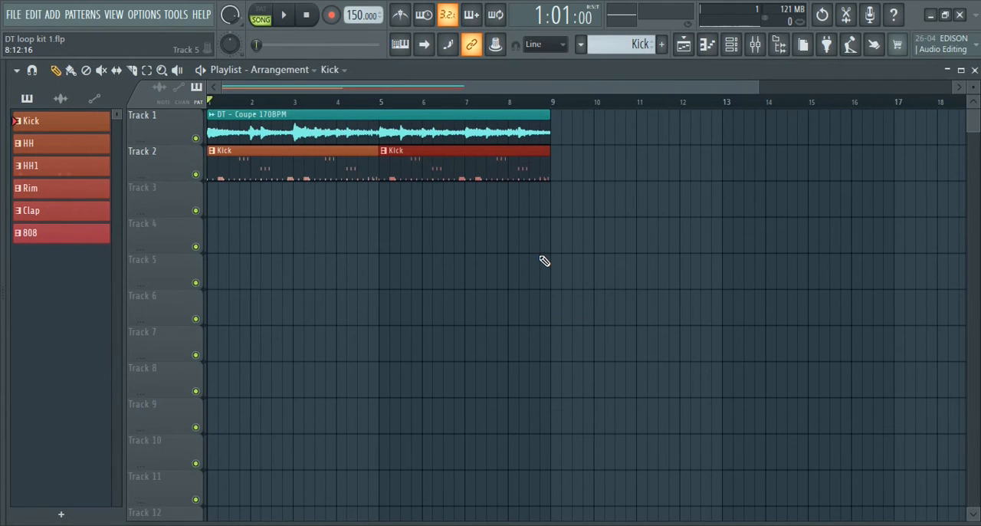
Inspect the mixer tracks and enable the effects on the Kick, Master and 808 tracks
{"action": "key", "text": "F9"}
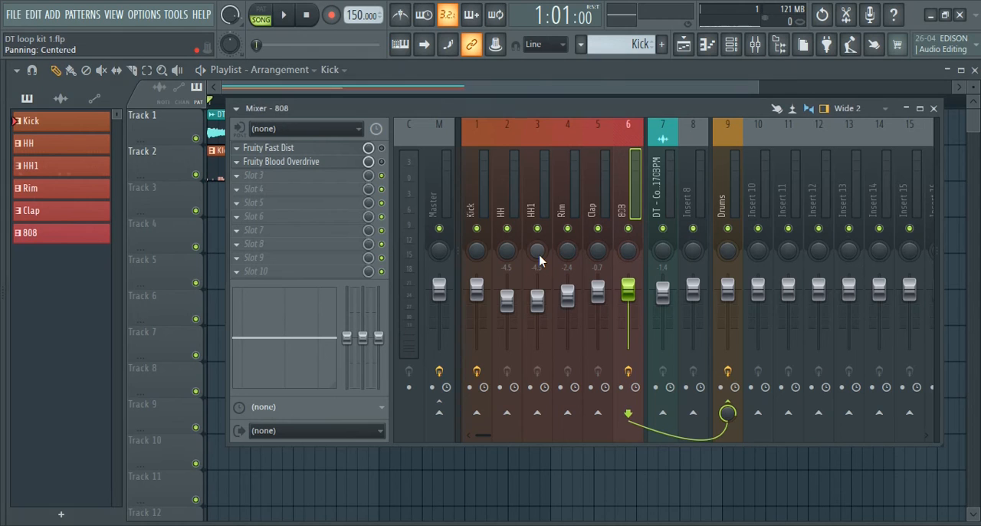
{"action": "left_click", "coordinate": [475, 179]}
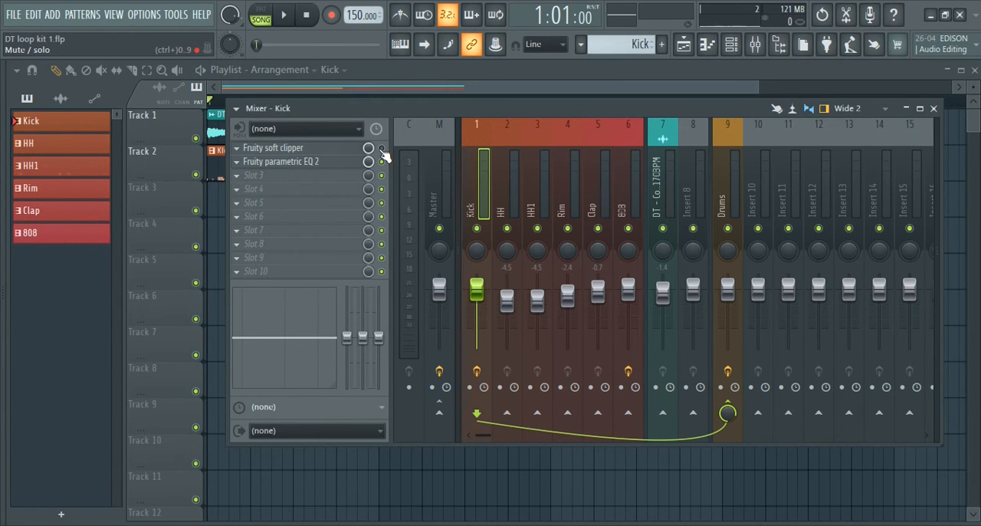
{"action": "left_click", "coordinate": [443, 182]}
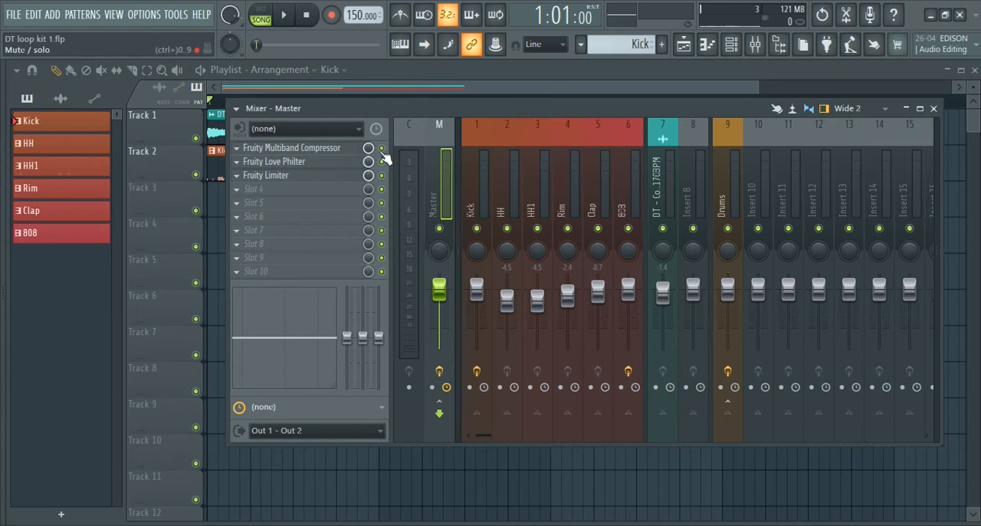
{"action": "left_click", "coordinate": [507, 160]}
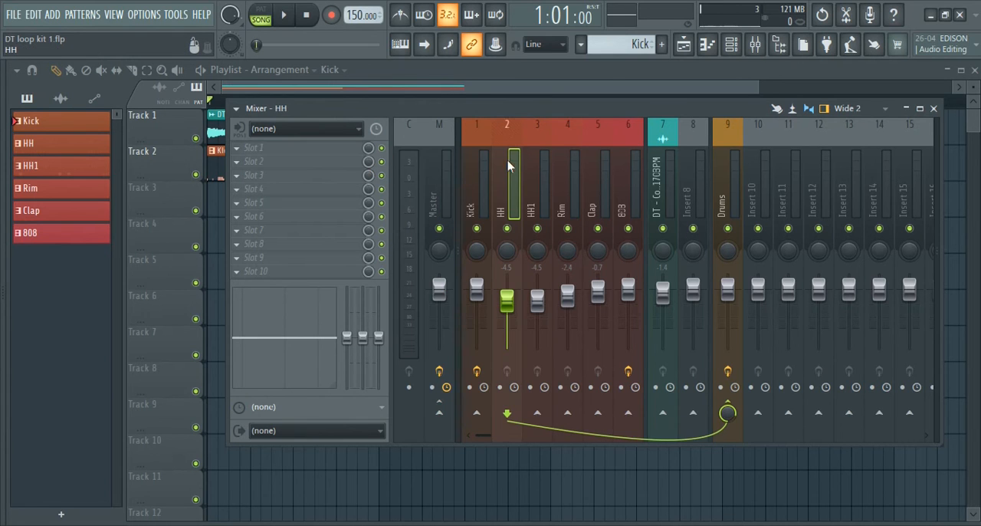
{"action": "left_click", "coordinate": [623, 173]}
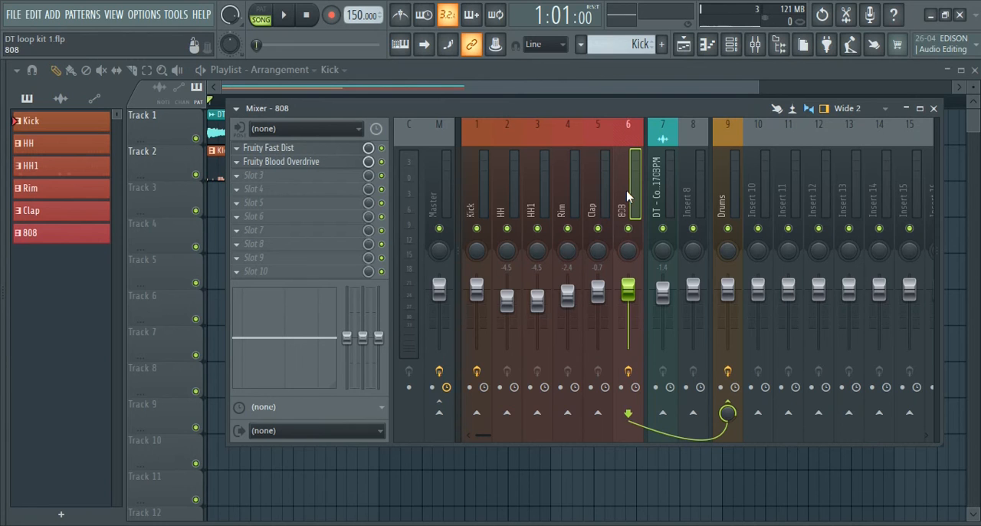
{"action": "left_click", "coordinate": [662, 193]}
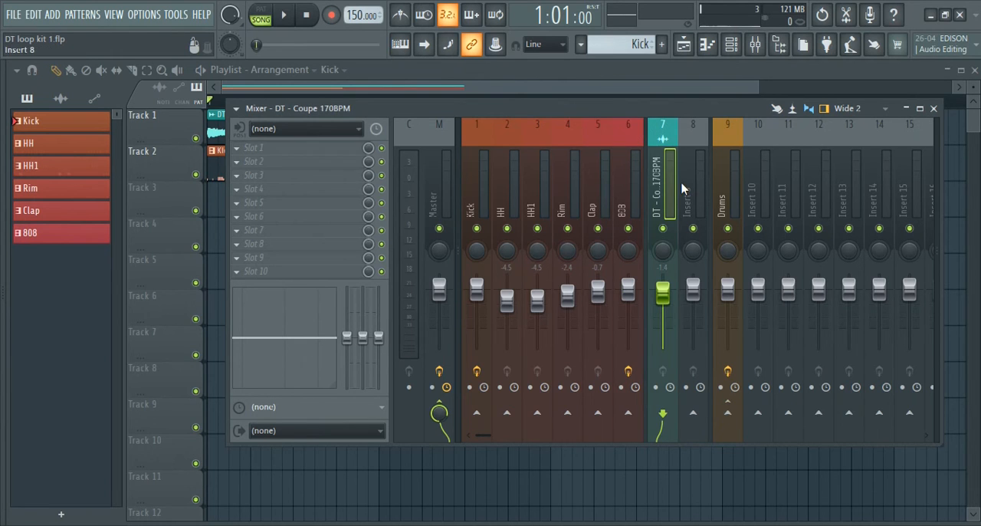
Enable the Fruity Compressor on the Drums mixer track and set its gain to 2.0 dB
{"action": "left_click", "coordinate": [726, 169]}
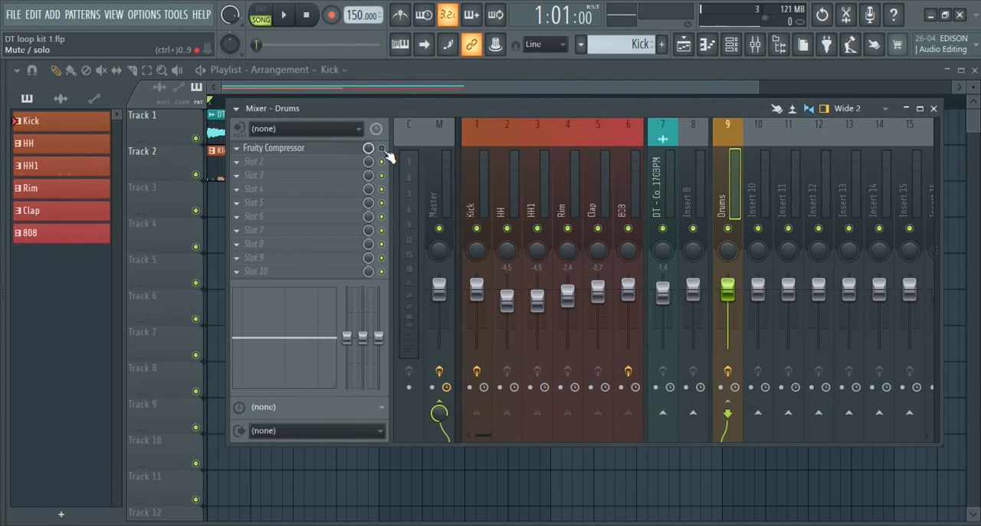
{"action": "left_click", "coordinate": [328, 154]}
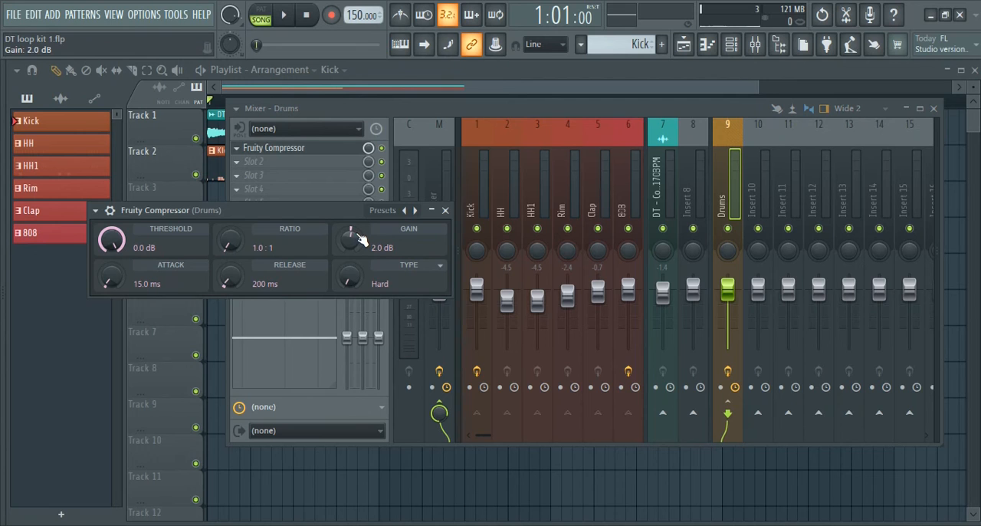
{"action": "left_click", "coordinate": [444, 210]}
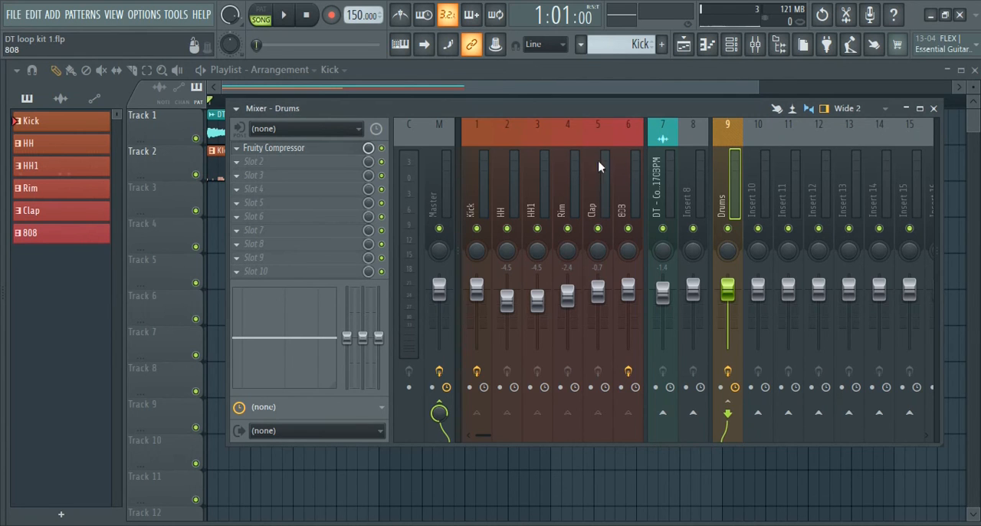
Go through the Kick, HH, HH1, Rim and Clap mixer tracks and raise the 808 track's volume to 1.0 dB
{"action": "left_click", "coordinate": [472, 165]}
{"action": "left_click", "coordinate": [506, 167]}
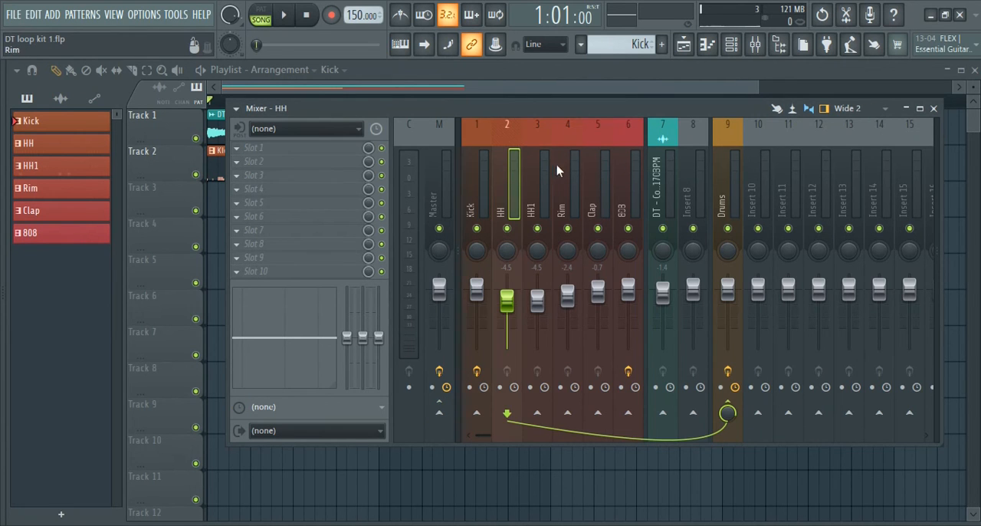
{"action": "left_click", "coordinate": [540, 169]}
{"action": "left_click", "coordinate": [558, 170]}
{"action": "left_click", "coordinate": [600, 176]}
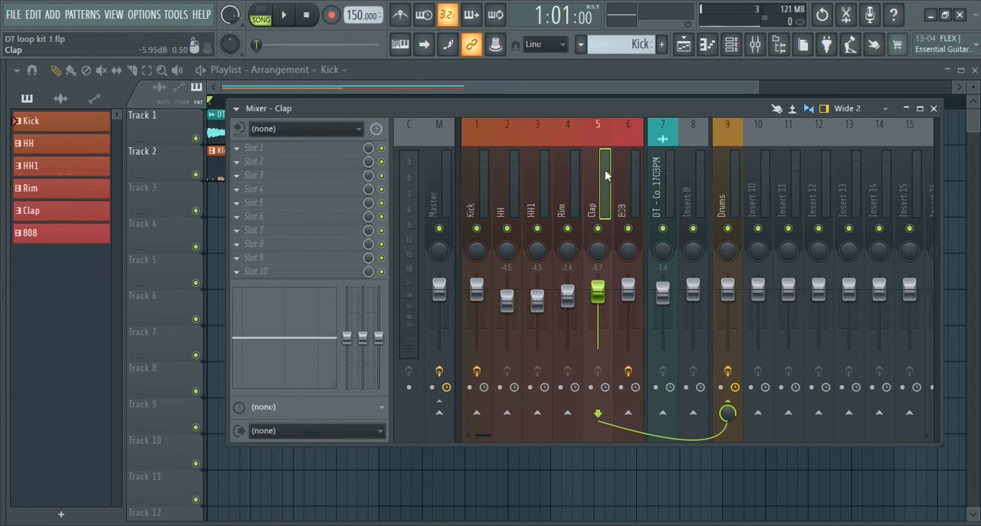
{"action": "left_click", "coordinate": [624, 177]}
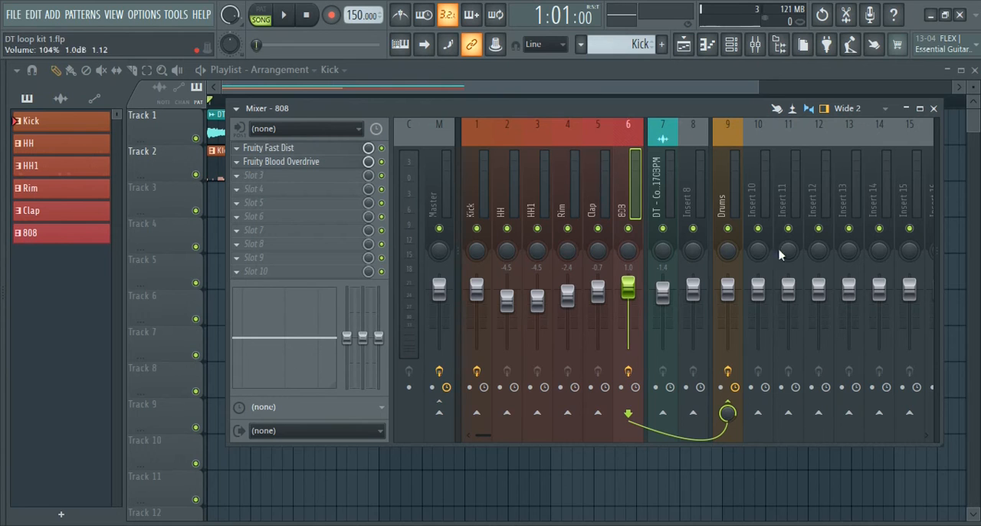
{"action": "left_click", "coordinate": [936, 109]}
Remove the drum pattern clips from track 2 in the playlist and briefly play the arrangement
{"action": "scroll", "coordinate": [528, 216], "scroll_direction": "up", "scroll_amount": 5}
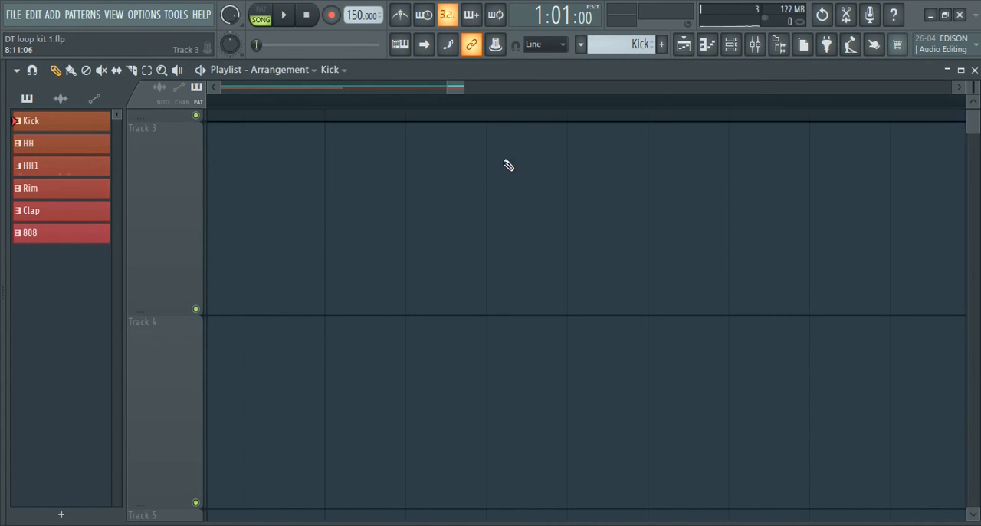
{"action": "scroll", "coordinate": [509, 118], "scroll_direction": "down", "scroll_amount": 5}
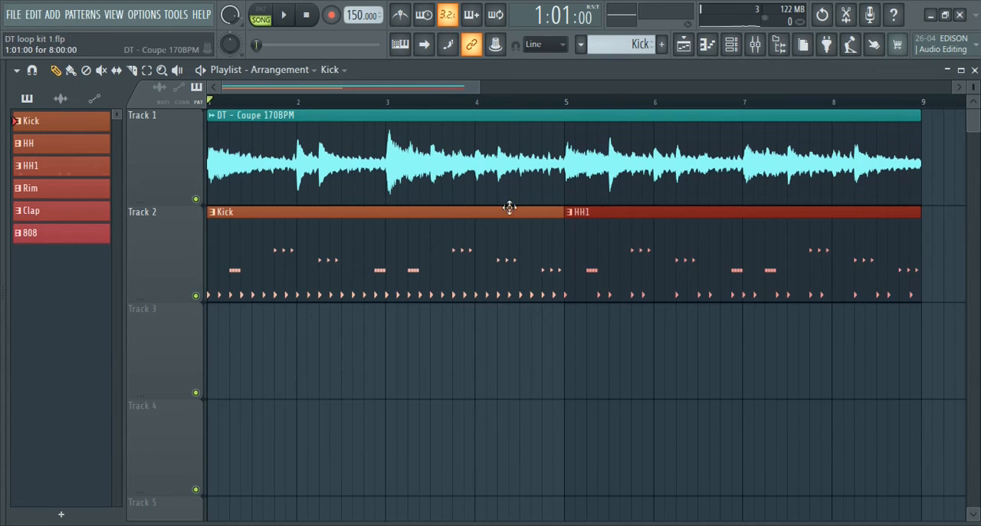
{"action": "left_click_drag", "start_coordinate": [571, 388], "coordinate": [744, 467]}
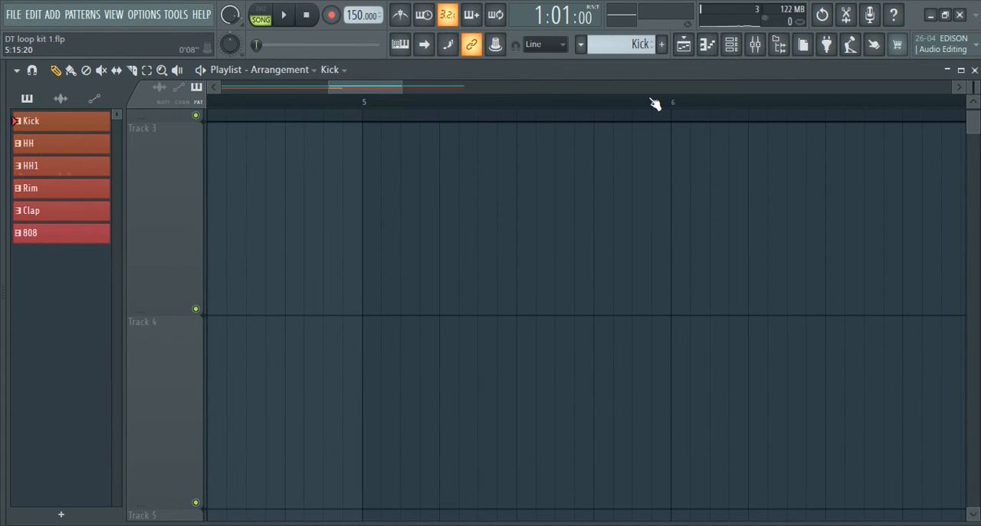
{"action": "scroll", "coordinate": [655, 108], "scroll_direction": "down", "scroll_amount": 9}
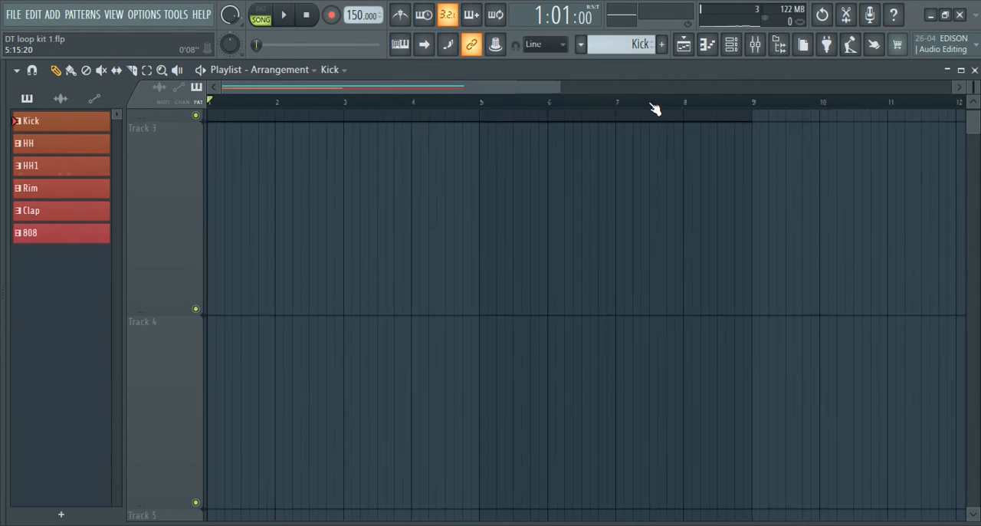
{"action": "scroll", "coordinate": [655, 108], "scroll_direction": "down", "scroll_amount": 2}
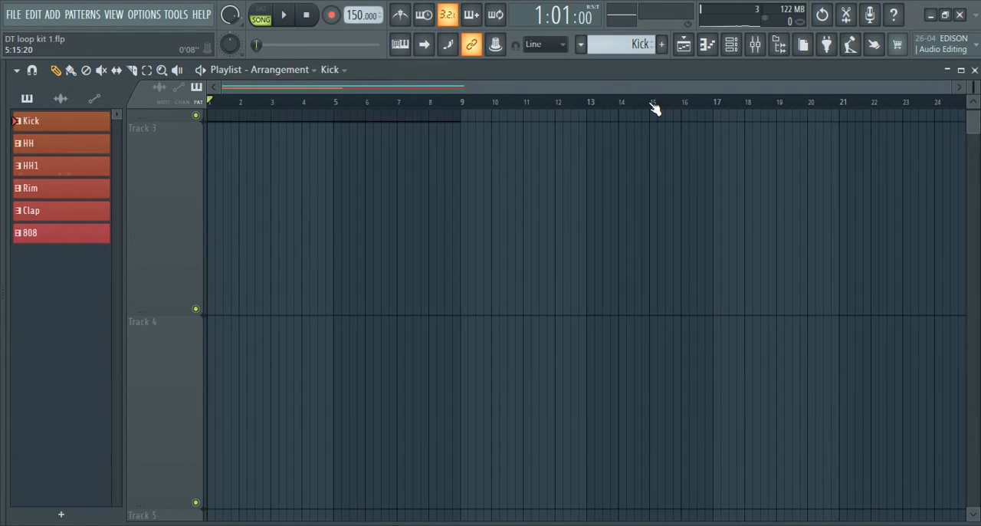
{"action": "scroll", "coordinate": [612, 193], "scroll_direction": "up", "scroll_amount": 4}
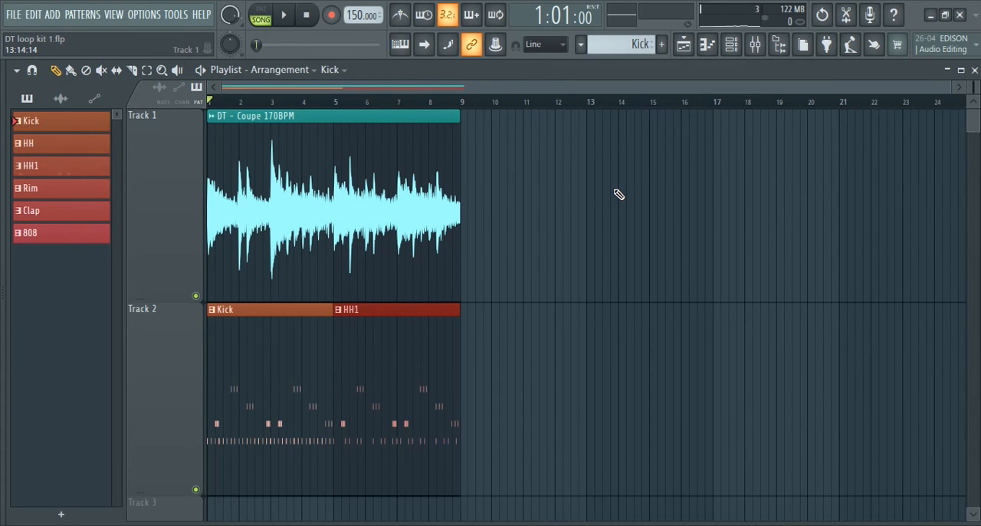
{"action": "scroll", "coordinate": [619, 194], "scroll_direction": "down", "scroll_amount": 4}
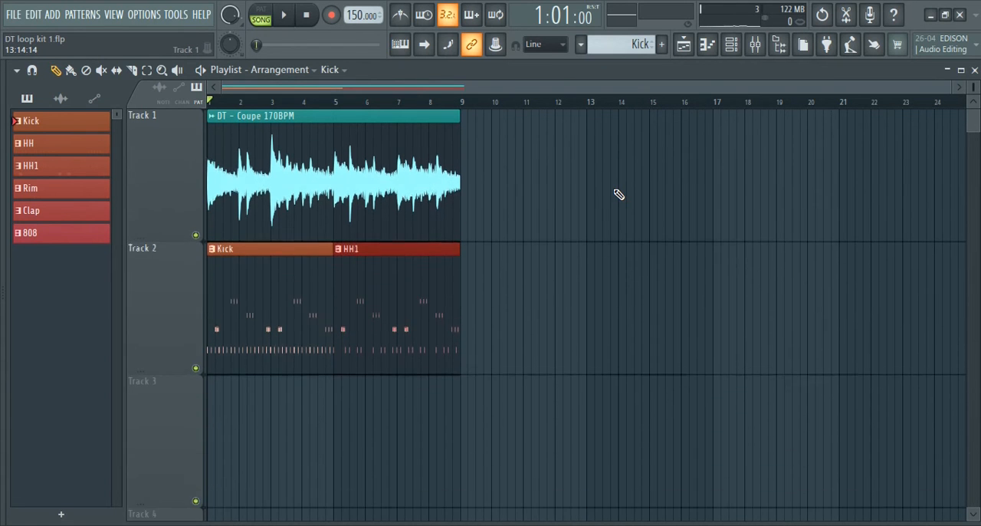
{"action": "scroll", "coordinate": [618, 194], "scroll_direction": "down", "scroll_amount": 3}
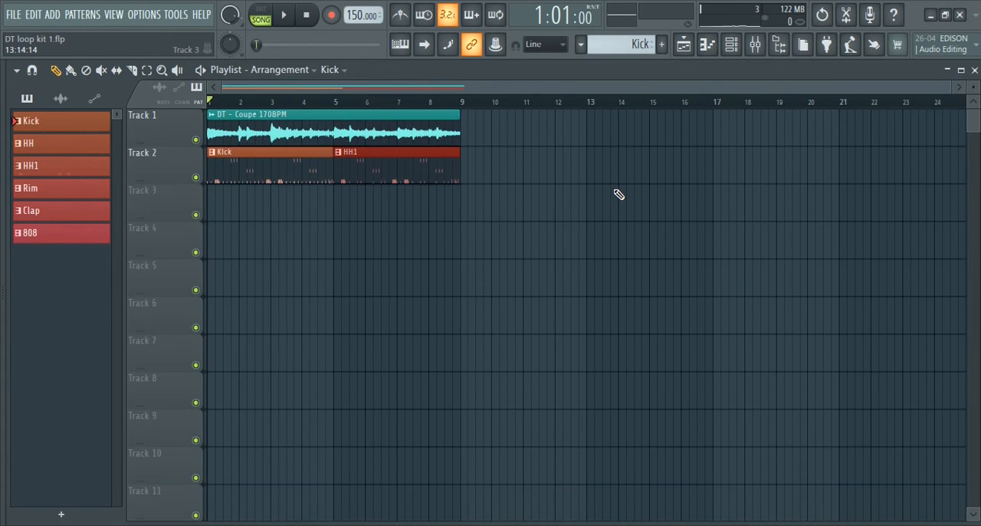
{"action": "left_click_drag", "start_coordinate": [411, 222], "coordinate": [277, 149]}
{"action": "key", "text": "Delete"}
{"action": "key", "text": "space"}
Lay out the drum patterns from bar 5 on separate tracks, with the 808 on track 2, and play them
{"action": "key", "text": "space"}
{"action": "left_click_drag", "start_coordinate": [62, 232], "coordinate": [275, 164]}
{"action": "left_click_drag", "start_coordinate": [62, 210], "coordinate": [269, 201]}
{"action": "left_click_drag", "start_coordinate": [275, 176], "coordinate": [335, 177]}
{"action": "key", "text": "space"}
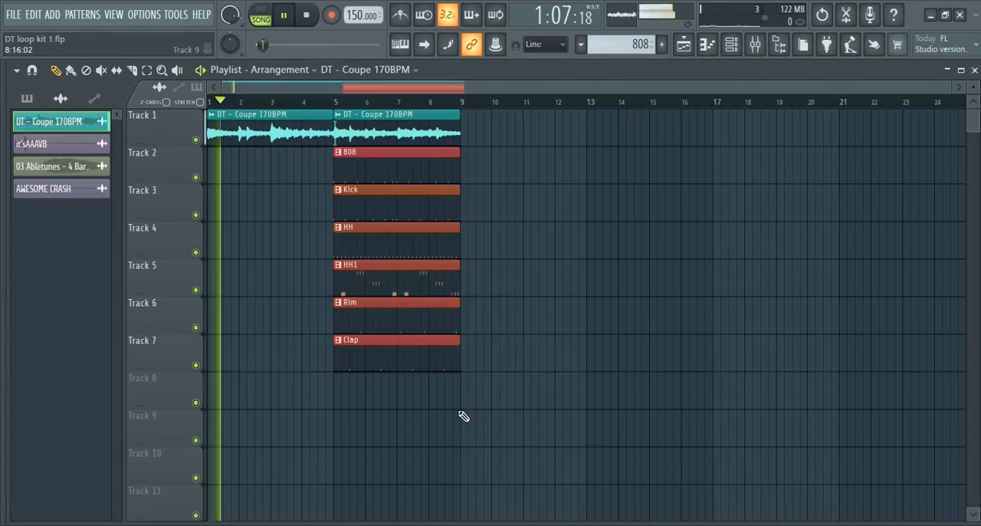
Duplicate the drum clips up to bar 21 and add another 808 clip on track 2 at bar 21
{"action": "left_click_drag", "start_coordinate": [590, 479], "coordinate": [477, 165]}
{"action": "key", "text": "ctrl+b"}
{"action": "left_click", "coordinate": [619, 164]}
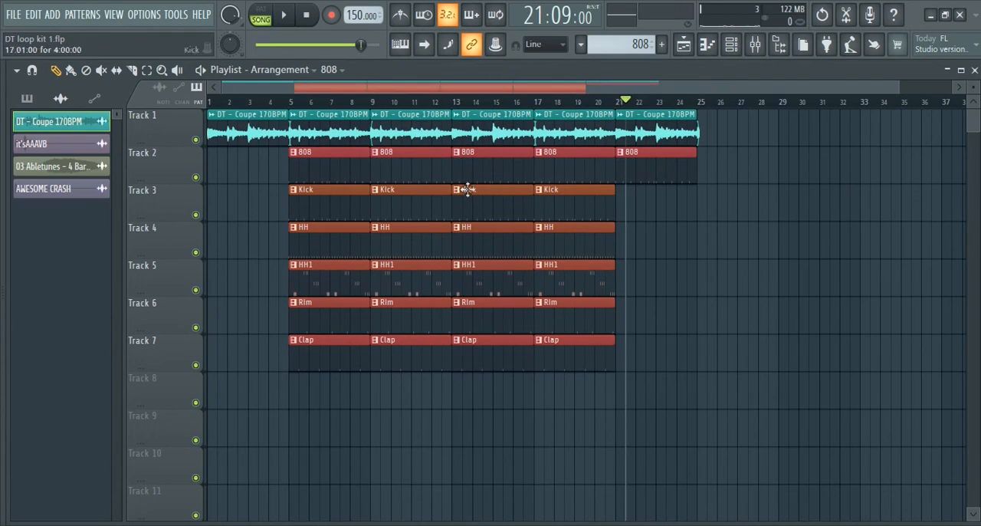
Trim the starts of the 808 and Kick clips at bar 5 and delete their clips at bar 9
{"action": "left_click_drag", "start_coordinate": [291, 164], "coordinate": [300, 165]}
{"action": "left_click_drag", "start_coordinate": [290, 202], "coordinate": [300, 203]}
{"action": "right_click", "coordinate": [406, 164]}
{"action": "right_click", "coordinate": [406, 202]}
During playback, shorten the ends of the HH and HH1 clips before bar 17 and trim the starts of the bar 17 808 and Kick clips
{"action": "key", "text": "space"}
{"action": "left_click_drag", "start_coordinate": [532, 281], "coordinate": [523, 280]}
{"action": "left_click_drag", "start_coordinate": [535, 176], "coordinate": [544, 176]}
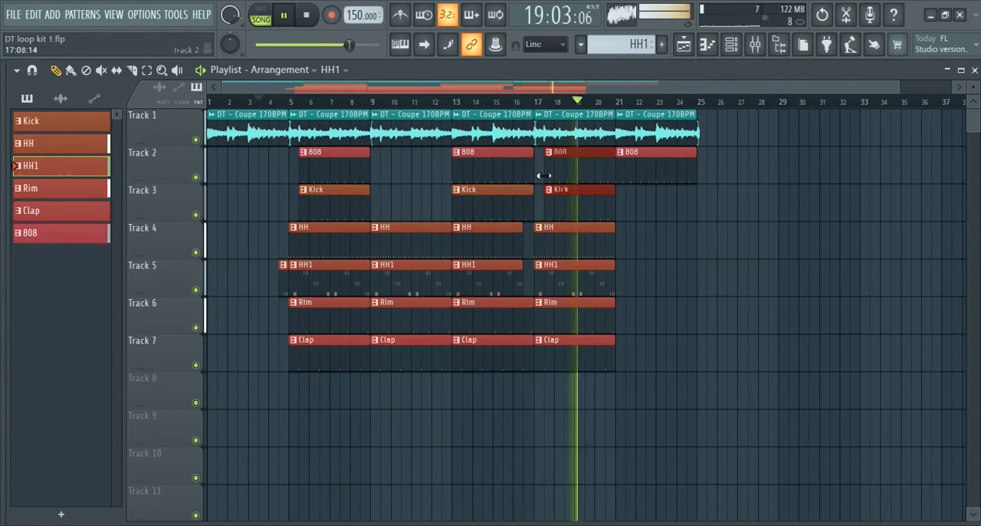
Select the clips from bar 5 to bar 25 on all tracks and duplicate them twice, extending the arrangement to bar 65
{"action": "key", "text": "space"}
{"action": "scroll", "coordinate": [364, 177], "scroll_direction": "up", "scroll_amount": 1}
{"action": "left_click_drag", "start_coordinate": [613, 360], "coordinate": [567, 127]}
{"action": "scroll", "coordinate": [703, 176], "scroll_direction": "down", "scroll_amount": 2}
{"action": "key", "text": "space"}
{"action": "left_click_drag", "start_coordinate": [707, 370], "coordinate": [292, 142]}
{"action": "key", "text": "ctrl+b"}
{"action": "key", "text": "ctrl+b"}
{"action": "scroll", "coordinate": [702, 105], "scroll_direction": "down", "scroll_amount": 3}
{"action": "key", "text": "ctrl+d"}
Add one more DT - Coupe loop clip at bar 65 on track 1, then stop playback and return to the song start
{"action": "left_click", "coordinate": [800, 131]}
{"action": "scroll", "coordinate": [845, 127], "scroll_direction": "up", "scroll_amount": 5}
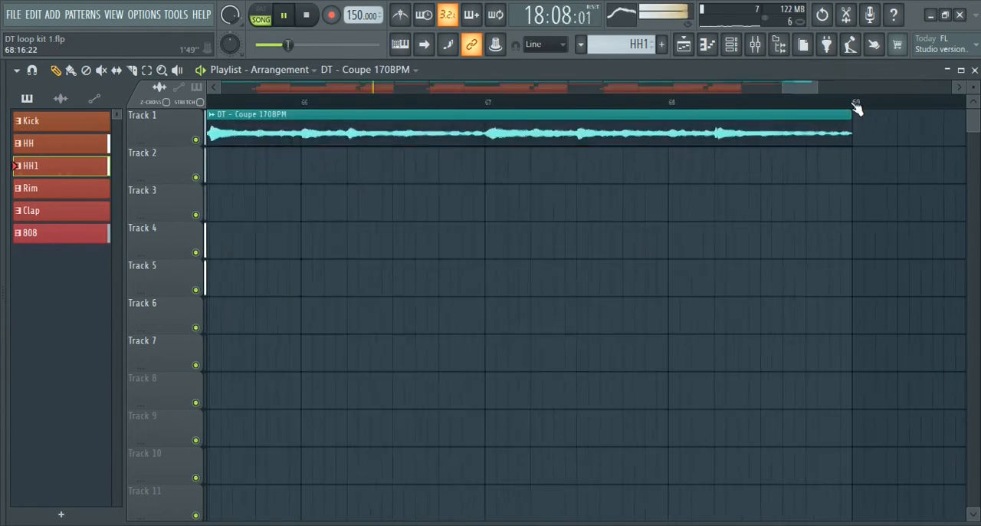
{"action": "scroll", "coordinate": [845, 127], "scroll_direction": "down", "scroll_amount": 5}
{"action": "key", "text": "space"}
{"action": "left_click_drag", "start_coordinate": [231, 102], "coordinate": [175, 113]}
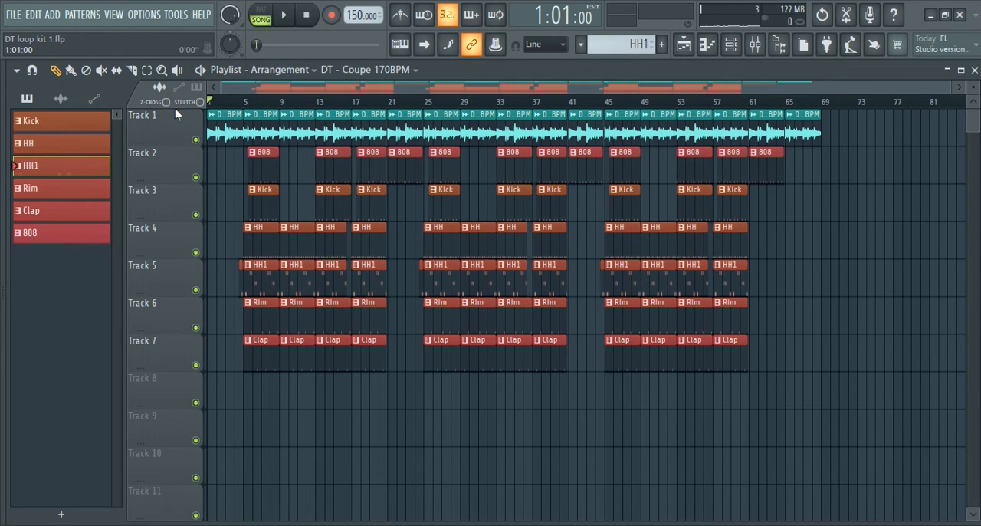
Review the effects on the Master and 808 mixer channels and the Master fader's automation options
{"action": "key", "text": "F9"}
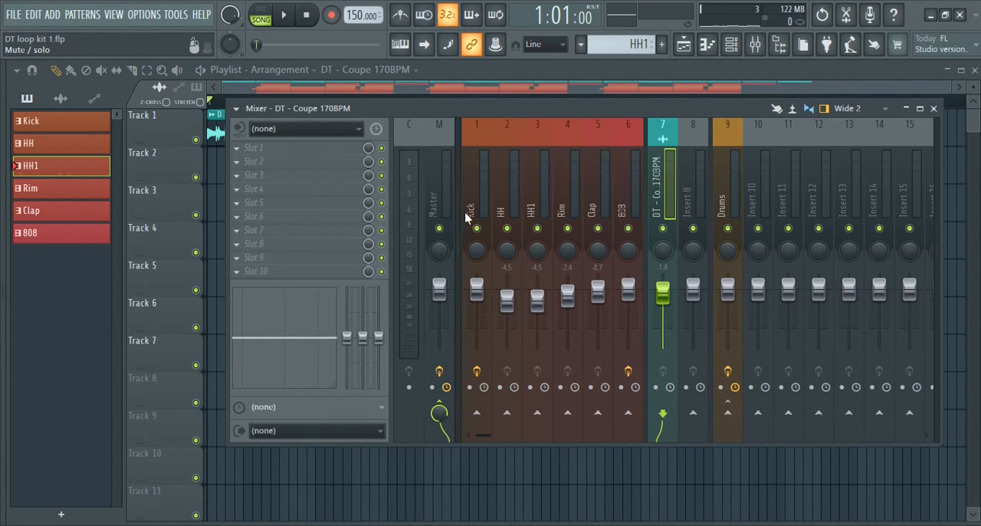
{"action": "left_click", "coordinate": [440, 192]}
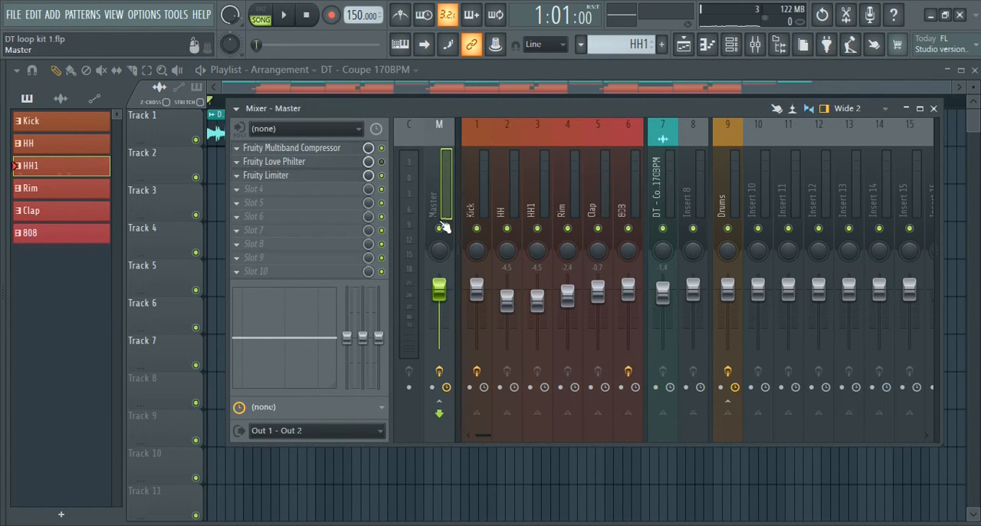
{"action": "right_click", "coordinate": [440, 289]}
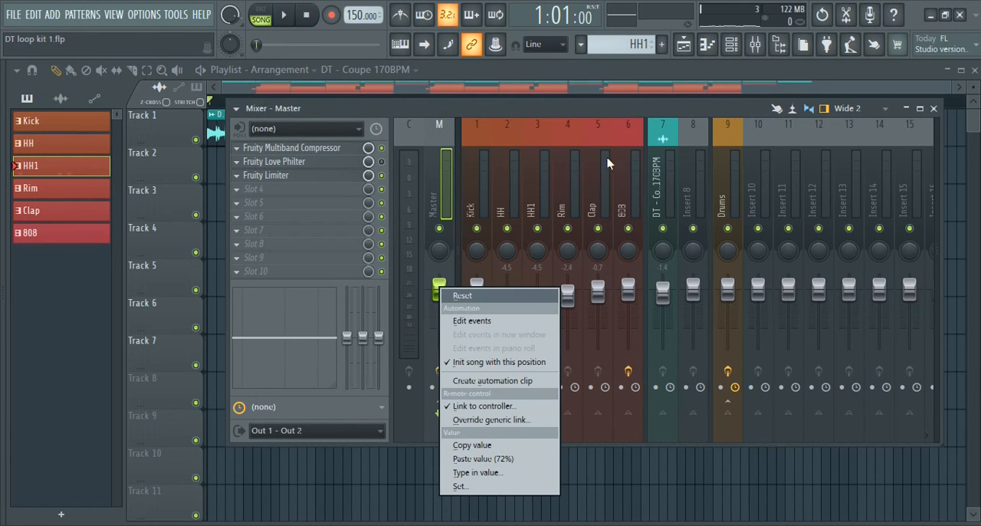
{"action": "left_click", "coordinate": [439, 112]}
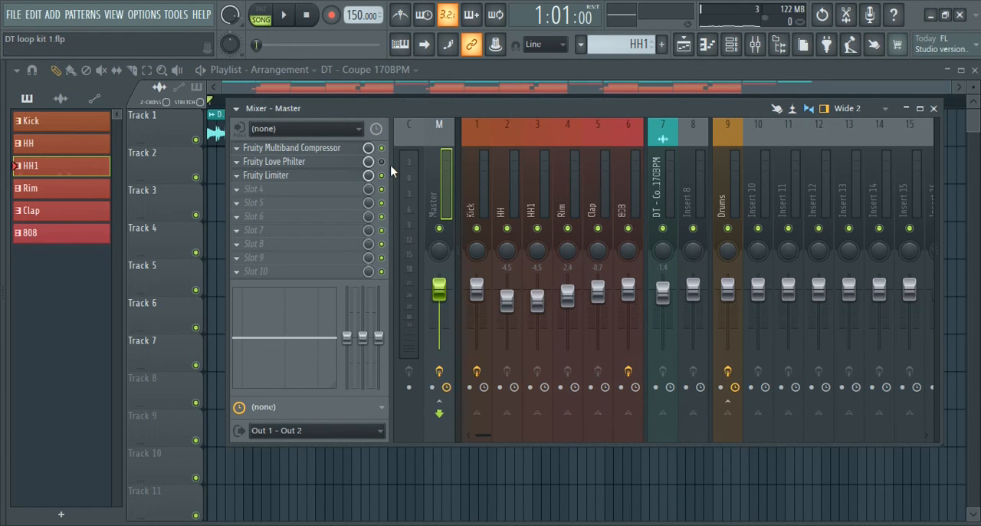
{"action": "left_click", "coordinate": [620, 163]}
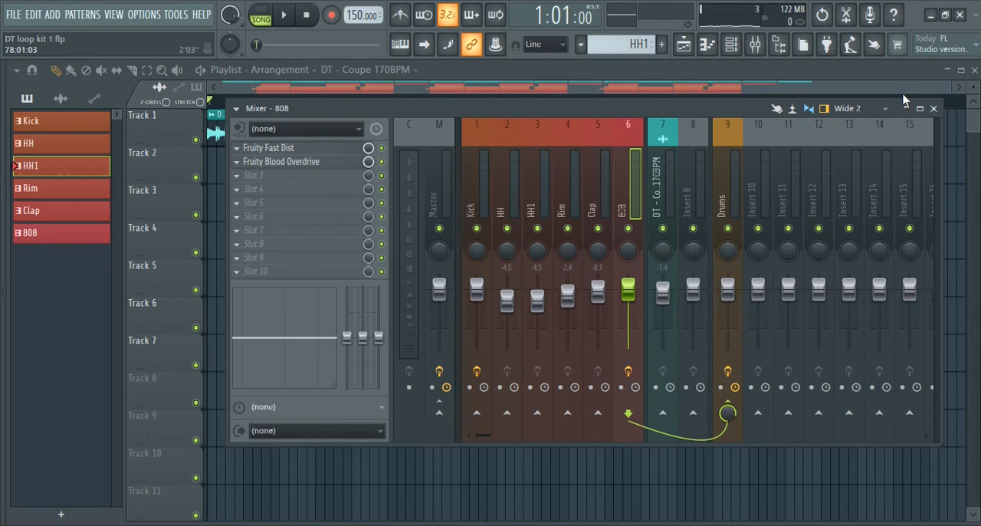
{"action": "left_click", "coordinate": [933, 109]}
Lay Master Volume, Blood Overdrive and Love Philter automation on tracks 8 to 10, and it'sAAAVB, riser and crash samples on tracks 11 and 12
{"action": "left_click", "coordinate": [70, 103]}
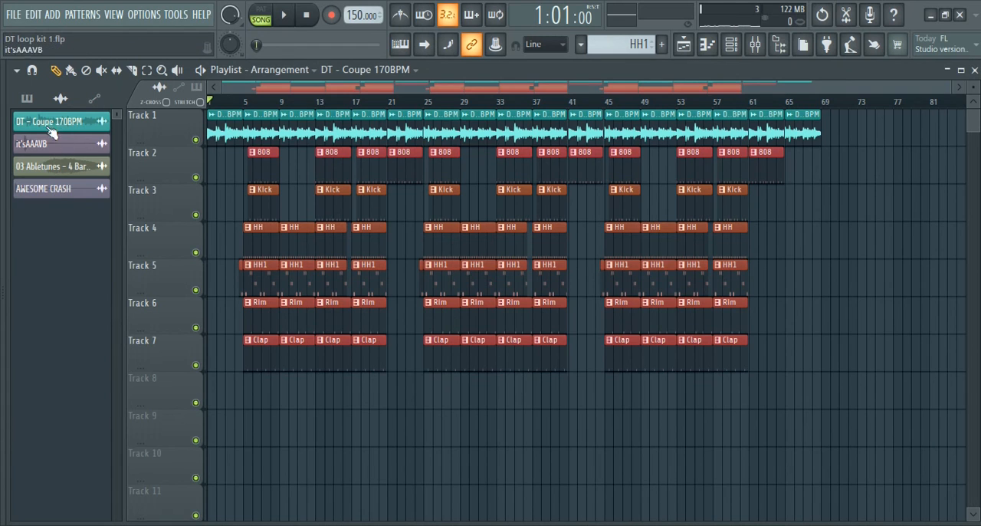
{"action": "left_click", "coordinate": [94, 99]}
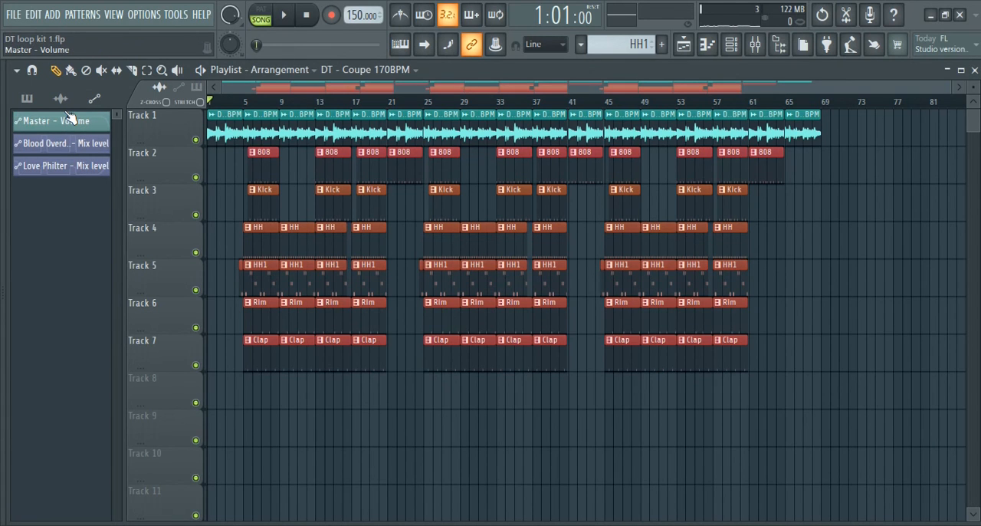
{"action": "left_click_drag", "start_coordinate": [65, 131], "coordinate": [217, 396]}
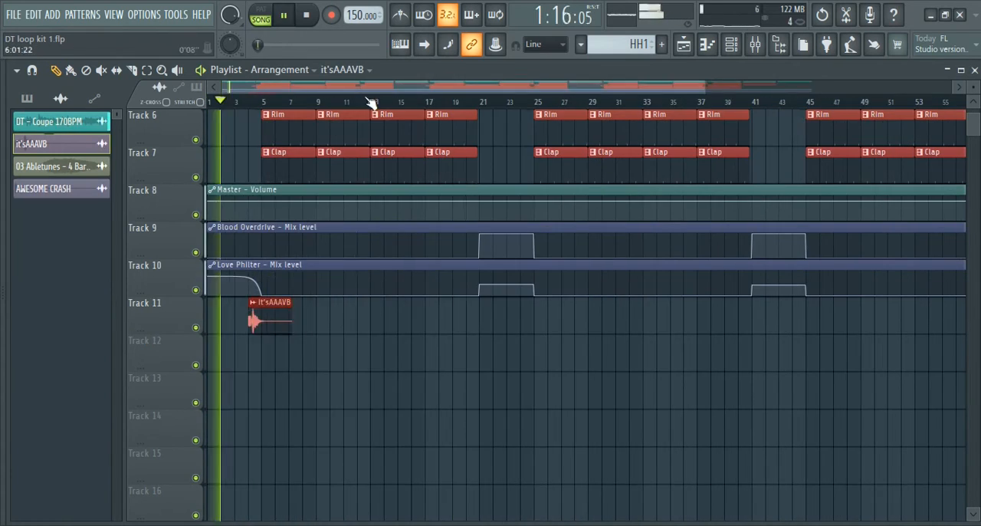
{"action": "left_click_drag", "start_coordinate": [252, 319], "coordinate": [280, 372]}
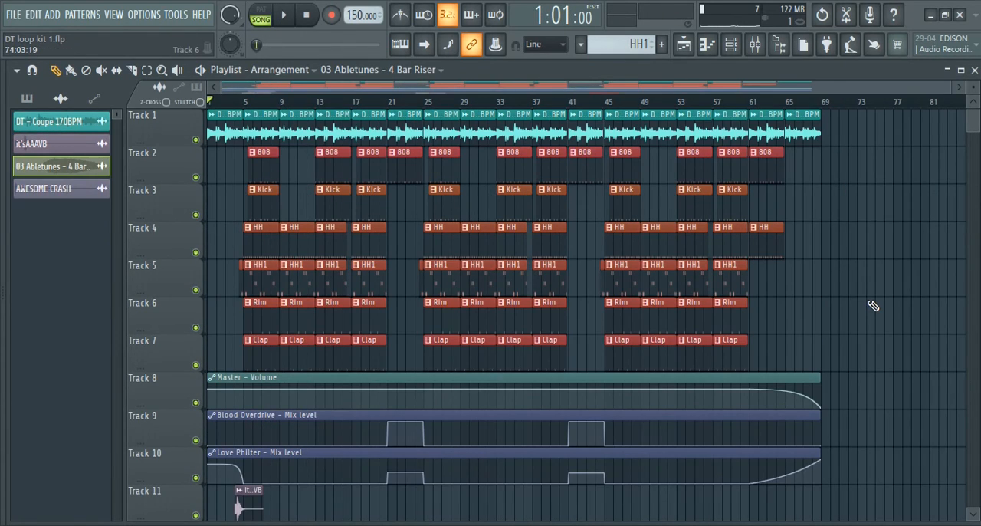
Play the full arrangement from bar 1 through the fade-out near bar 67 and stop playback
{"action": "key", "text": "space"}
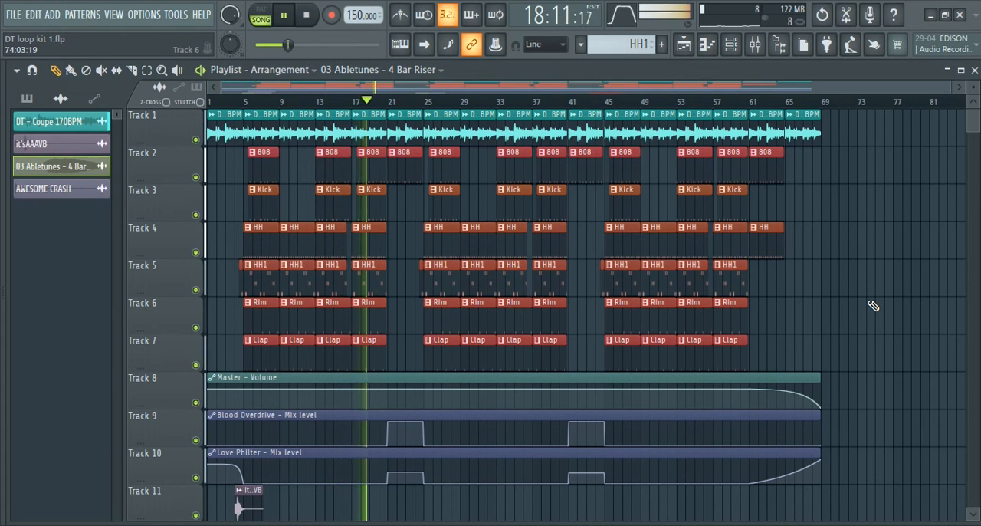
{"action": "scroll", "coordinate": [872, 306], "scroll_direction": "down", "scroll_amount": 1}
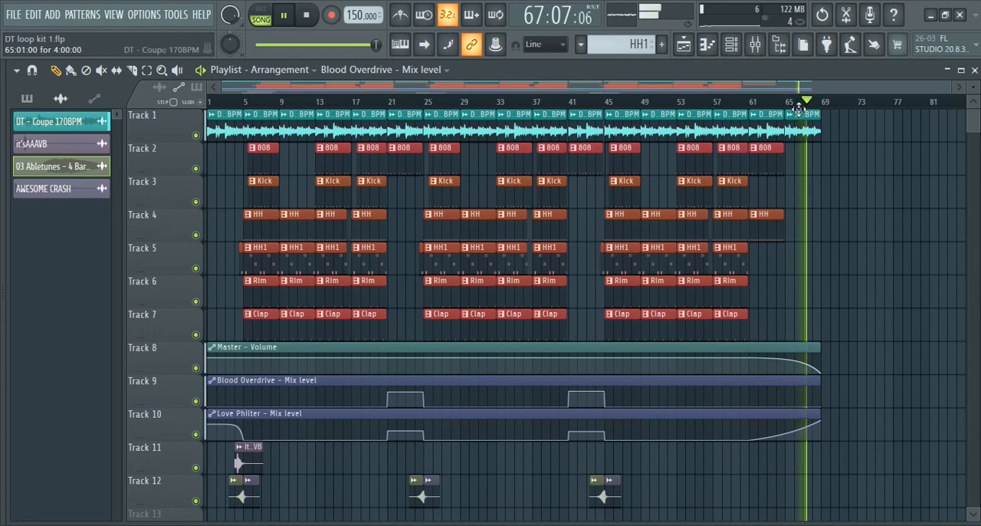
{"action": "scroll", "coordinate": [797, 109], "scroll_direction": "up", "scroll_amount": 5}
{"action": "left_click", "coordinate": [727, 116]}
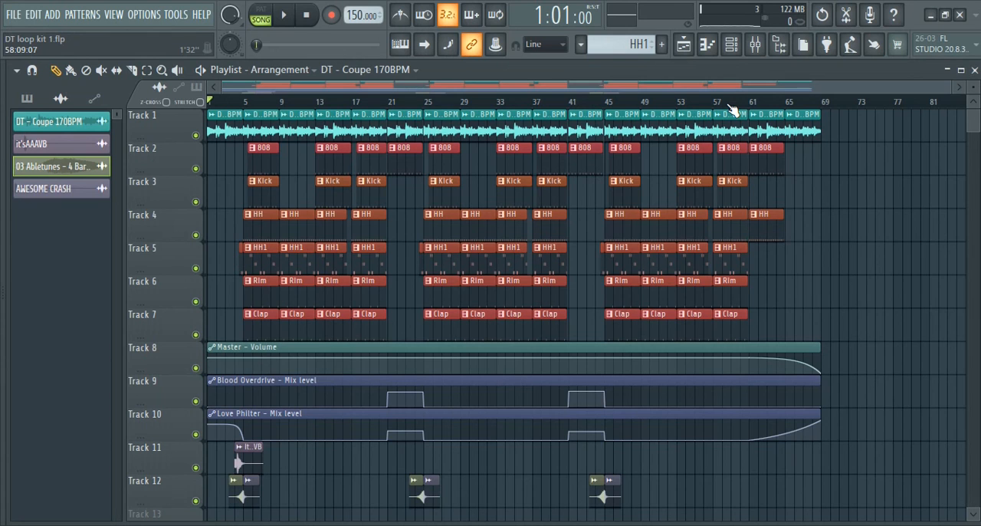
{"action": "left_click", "coordinate": [842, 126]}
{"action": "right_click", "coordinate": [841, 132]}
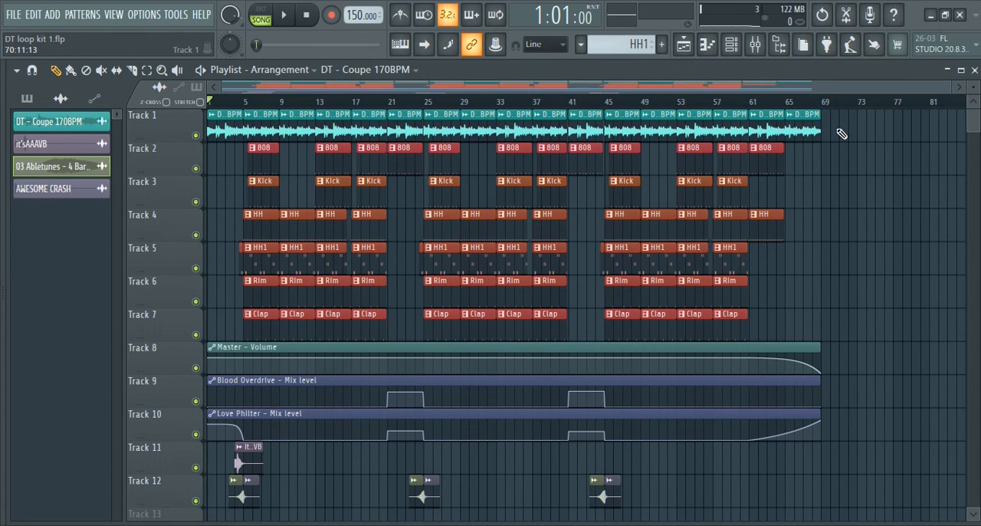